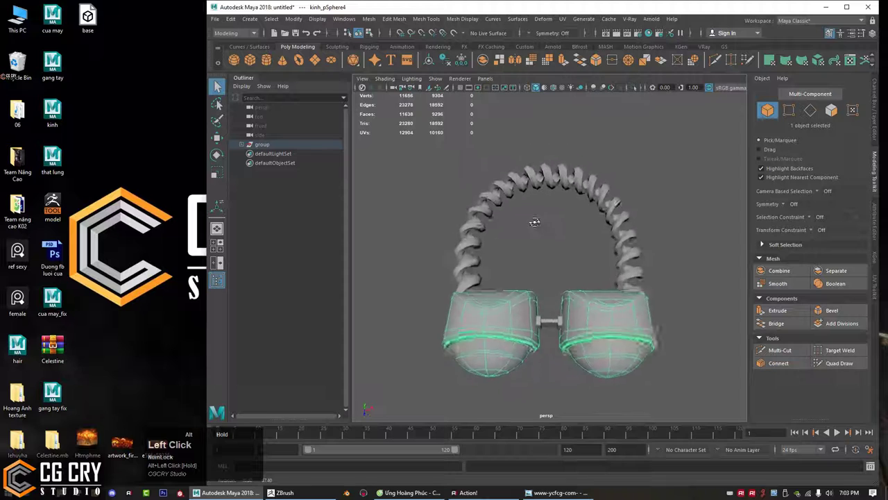
Step: Open the character reference in Windows Photo Viewer and compare its goggle housings and lenses with the Maya model from several angles
{"action": "left_click", "coordinate": [555, 492]}
{"action": "scroll", "coordinate": [167, 189], "scroll_direction": "down", "scroll_amount": 4}
{"action": "left_click_drag", "start_coordinate": [175, 182], "coordinate": [192, 390]}
{"action": "scroll", "coordinate": [205, 258], "scroll_direction": "up", "scroll_amount": 5}
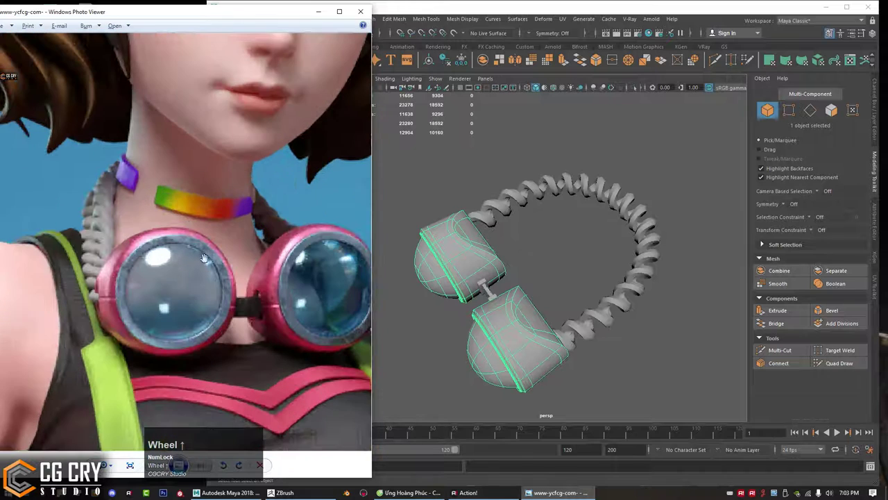
{"action": "left_click_drag", "start_coordinate": [256, 304], "coordinate": [241, 291]}
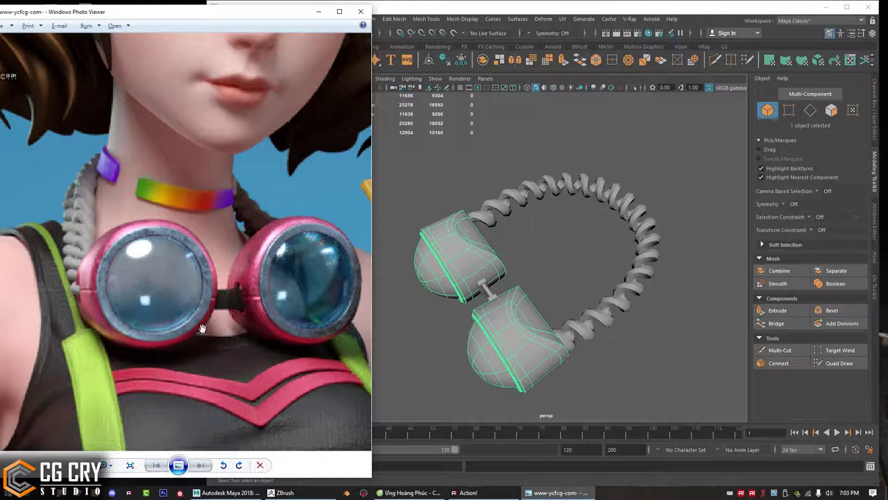
{"action": "left_click_drag", "start_coordinate": [478, 303], "coordinate": [541, 319], "text": "alt"}
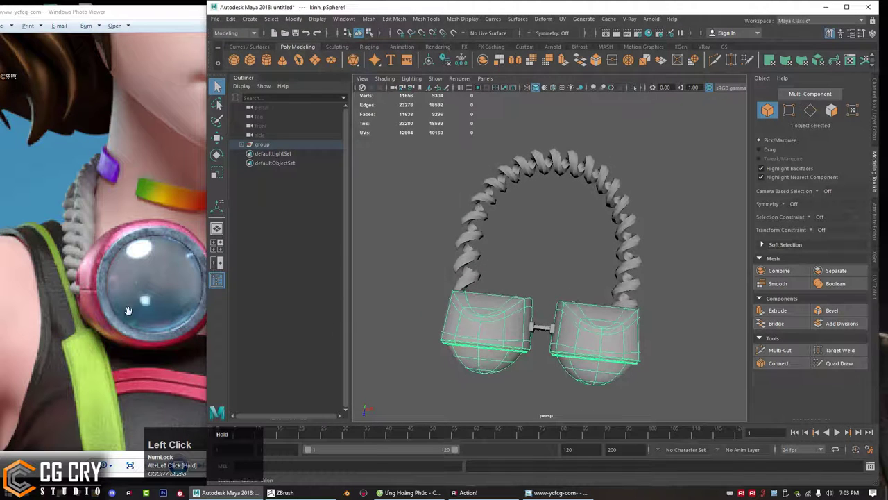
{"action": "left_click", "coordinate": [123, 307]}
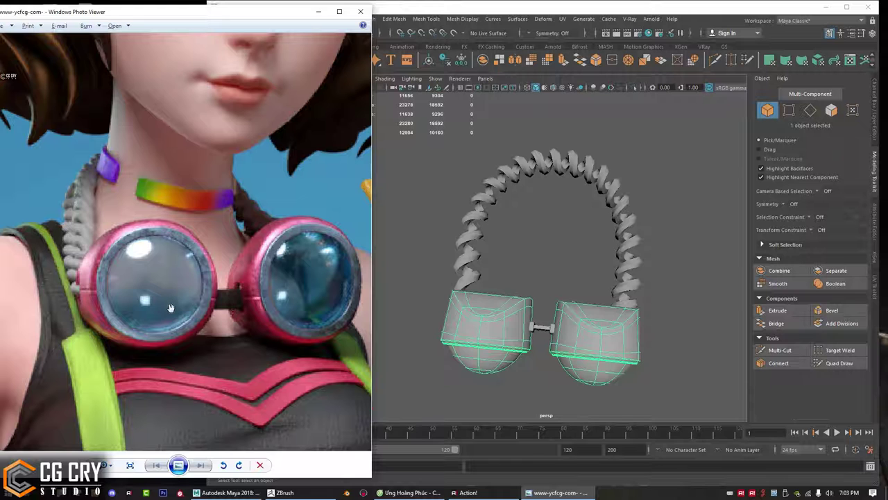
{"action": "left_click_drag", "start_coordinate": [525, 312], "coordinate": [630, 292], "text": "alt"}
{"action": "right_click_drag", "start_coordinate": [630, 293], "coordinate": [646, 301], "text": "alt"}
{"action": "left_click_drag", "start_coordinate": [646, 302], "coordinate": [507, 349], "text": "alt"}
{"action": "left_click", "coordinate": [152, 296]}
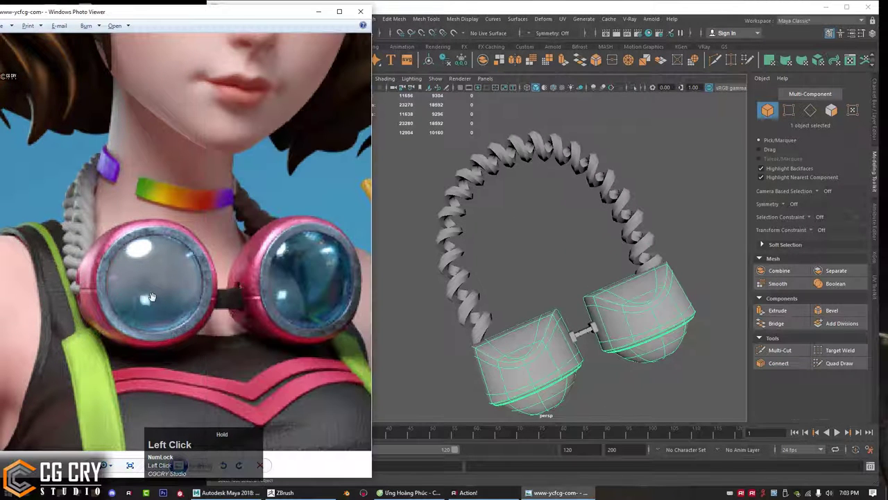
{"action": "left_click_drag", "start_coordinate": [510, 300], "coordinate": [494, 271], "text": "alt"}
{"action": "left_click_drag", "start_coordinate": [170, 279], "coordinate": [158, 280]}
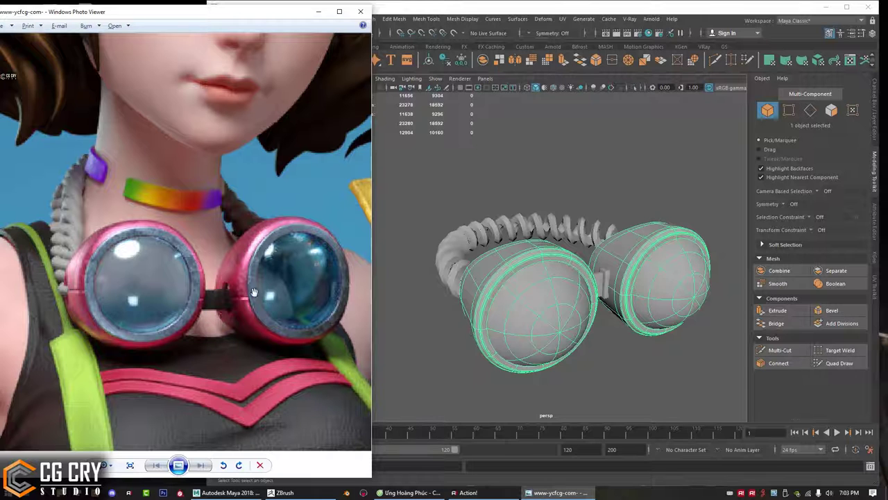
{"action": "left_click_drag", "start_coordinate": [254, 292], "coordinate": [239, 246]}
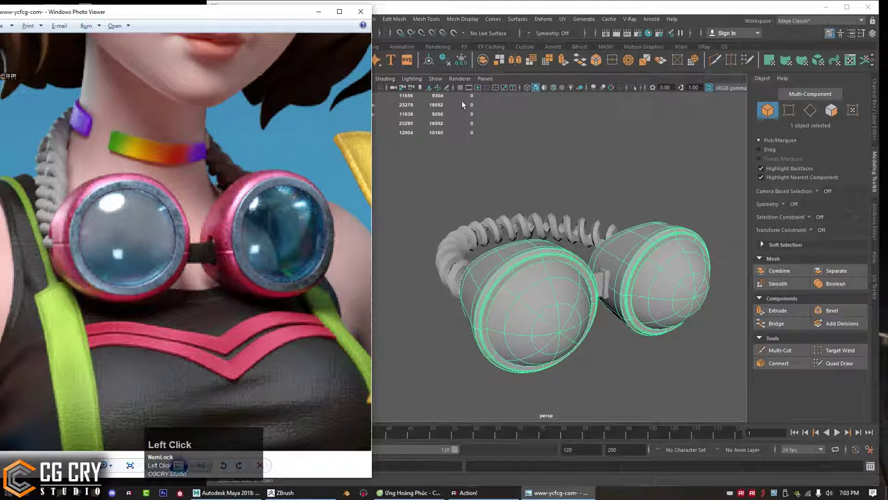
{"action": "left_click_drag", "start_coordinate": [225, 285], "coordinate": [216, 239]}
{"action": "key", "text": "ctrl+shift+1"}
{"action": "key", "text": "Escape"}
Step: Examine the bridge piece between the two lens housings and compare it with the black connector in the reference image
{"action": "mouse_move", "coordinate": [576, 237]}
{"action": "left_mouse_down", "text": "alt"}
{"action": "mouse_move", "coordinate": [590, 234]}
{"action": "mouse_move", "coordinate": [555, 212]}
{"action": "mouse_move", "coordinate": [523, 214]}
{"action": "left_mouse_up", "text": "alt"}
{"action": "left_click", "coordinate": [143, 291]}
{"action": "middle_click_drag", "start_coordinate": [569, 214], "coordinate": [501, 231], "text": "alt"}
{"action": "right_click_drag", "start_coordinate": [501, 231], "coordinate": [511, 262], "text": "alt"}
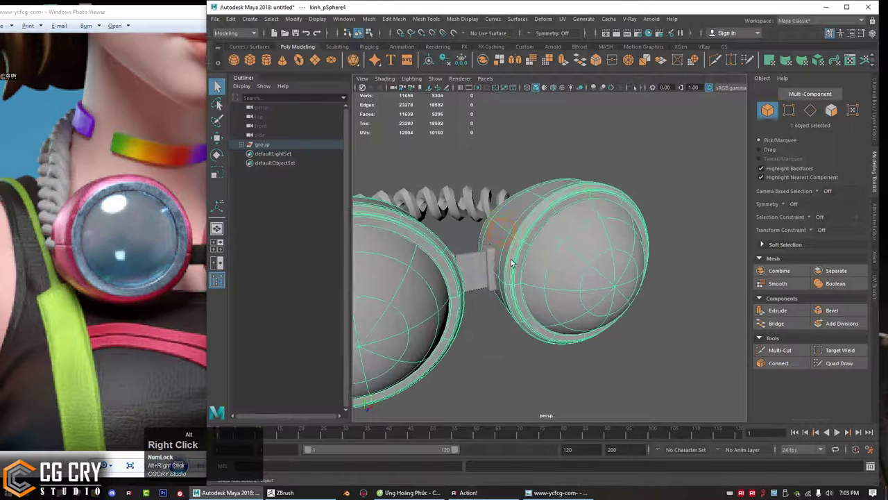
{"action": "left_click", "coordinate": [481, 270]}
{"action": "left_click", "coordinate": [170, 285]}
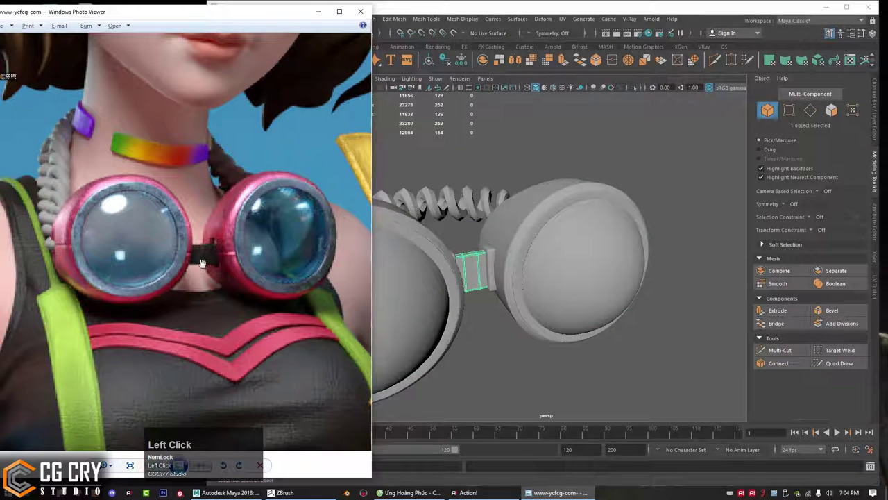
{"action": "key", "text": "backslash"}
{"action": "left_click_drag", "start_coordinate": [192, 247], "coordinate": [225, 241]}
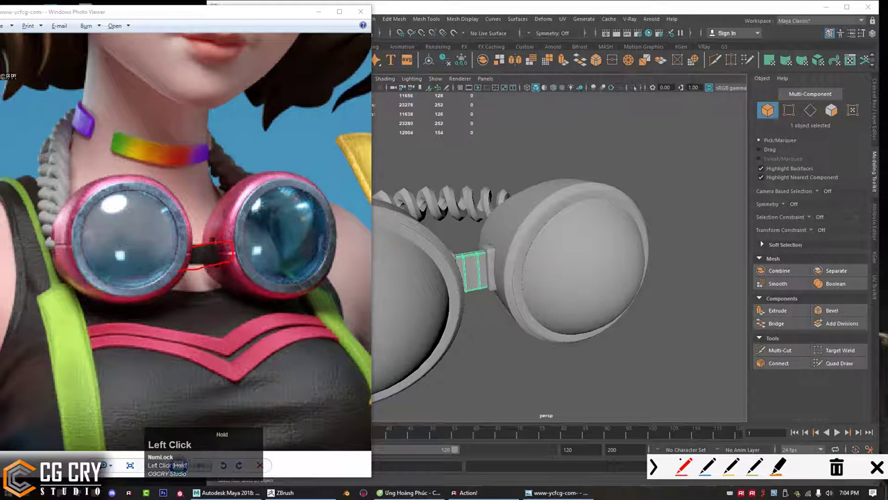
{"action": "key", "text": "Escape"}
{"action": "middle_click", "coordinate": [213, 254], "text": "alt"}
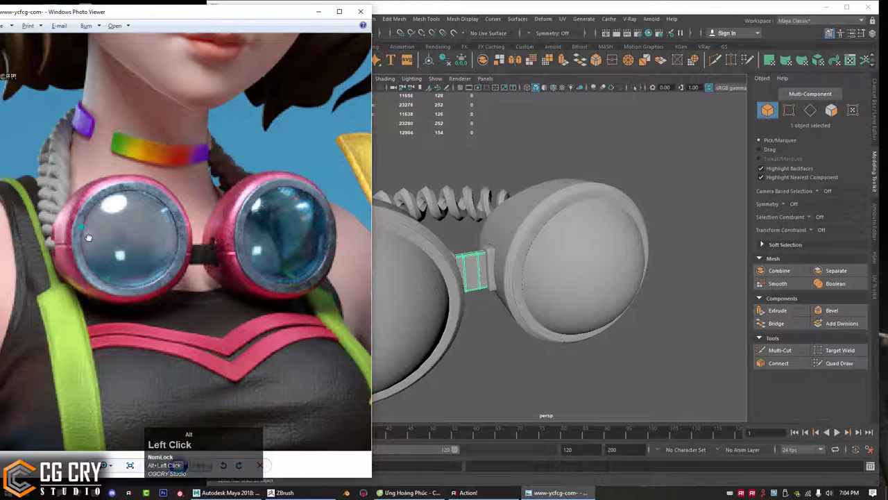
Step: Study the twisted strap in the reference image, marking its coils and the point where it joins the lens housing
{"action": "left_click_drag", "start_coordinate": [82, 226], "coordinate": [159, 235], "text": "alt"}
{"action": "key", "text": "ctrl+1"}
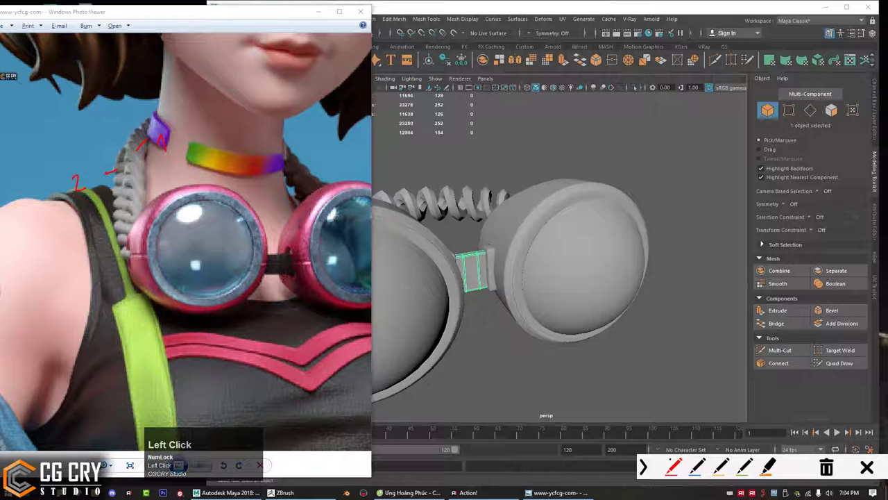
{"action": "key", "text": "ctrl+shift+1"}
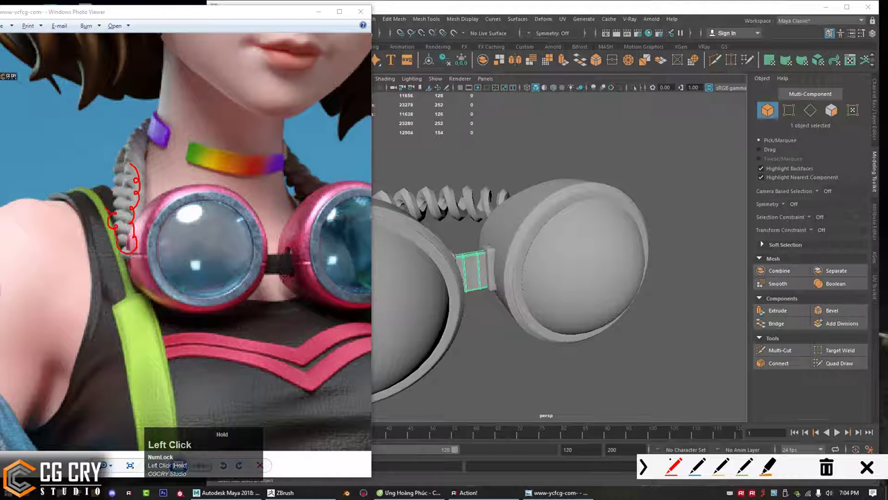
{"action": "key", "text": "ctrl+shift+1"}
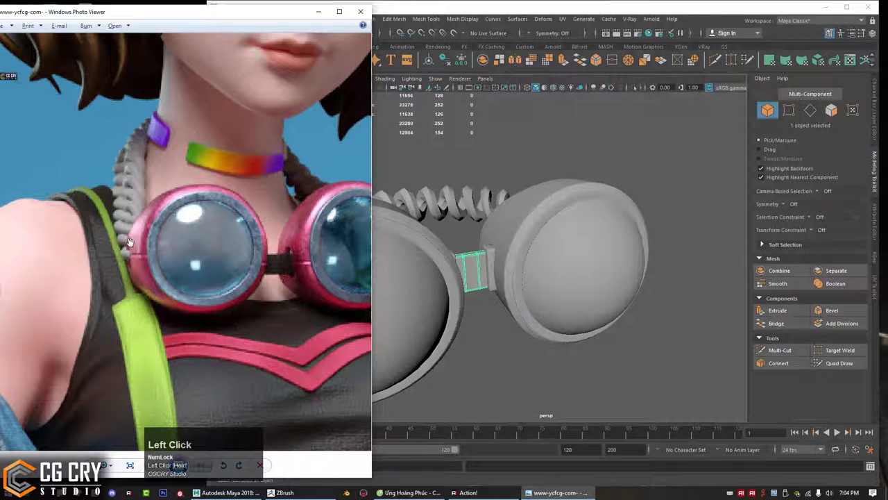
{"action": "key", "text": "ctrl+shift+1"}
{"action": "mouse_move", "coordinate": [123, 237]}
{"action": "left_mouse_down"}
{"action": "mouse_move", "coordinate": [130, 237]}
{"action": "mouse_move", "coordinate": [126, 256]}
{"action": "mouse_move", "coordinate": [145, 254]}
{"action": "left_mouse_up"}
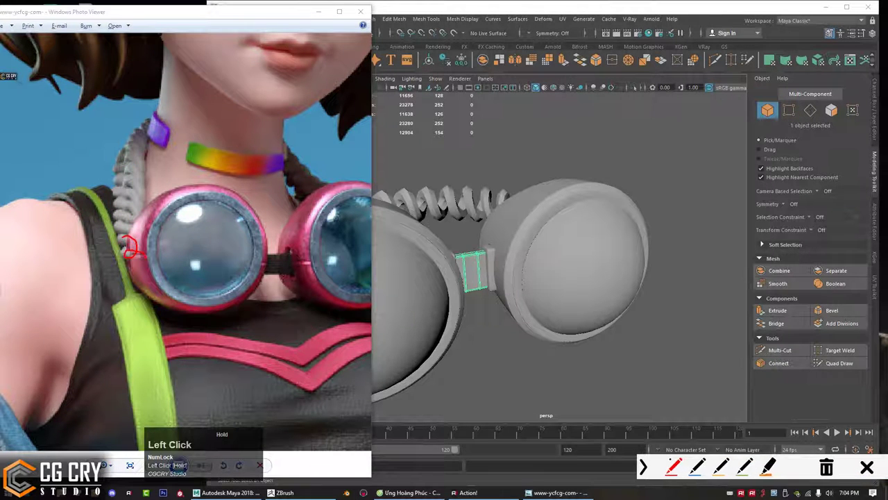
{"action": "key", "text": "ctrl+shift+1"}
{"action": "key", "text": "ctrl+shift+1"}
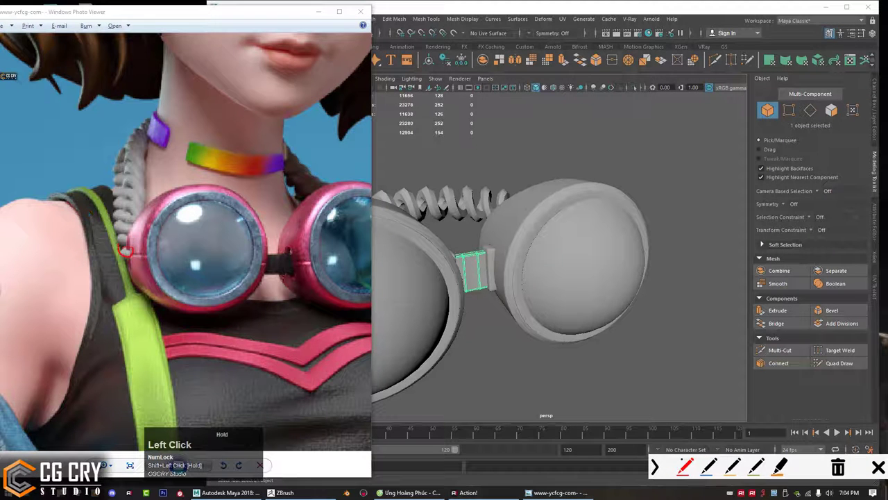
{"action": "key", "text": "ctrl+shift+1"}
{"action": "key", "text": "ctrl+shift+1"}
{"action": "left_click", "coordinate": [88, 214]}
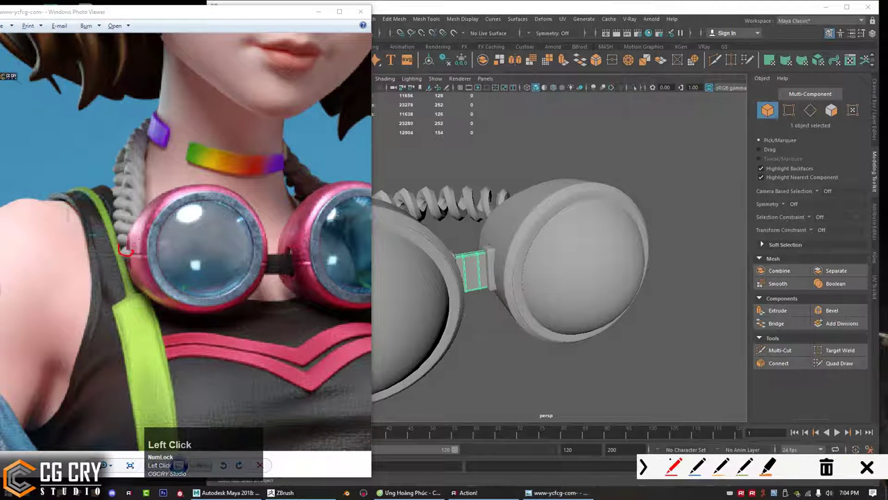
{"action": "key", "text": "ctrl+shift+1"}
{"action": "key", "text": "ctrl+shift+1"}
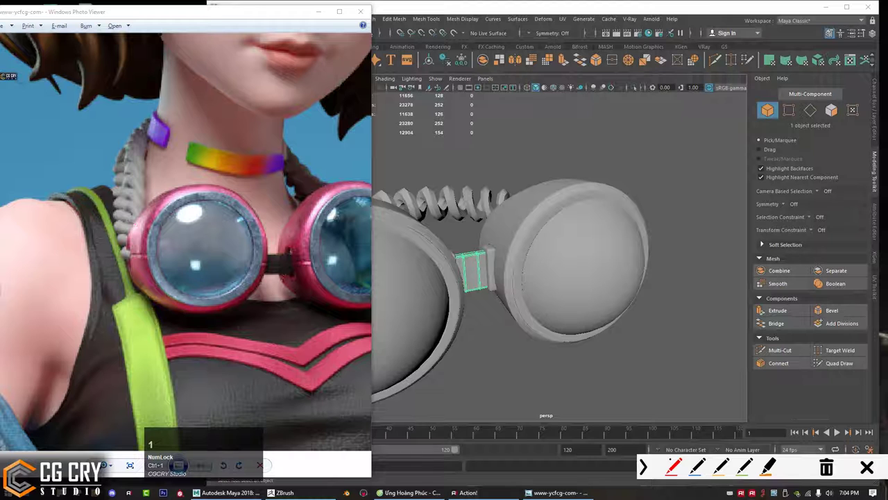
{"action": "key", "text": "ctrl+1"}
Step: Set the persp camera's Focal Length to 120
{"action": "left_click", "coordinate": [483, 161]}
{"action": "left_click_drag", "start_coordinate": [483, 161], "coordinate": [557, 155], "text": "alt"}
{"action": "right_click_drag", "start_coordinate": [557, 155], "coordinate": [519, 167], "text": "alt"}
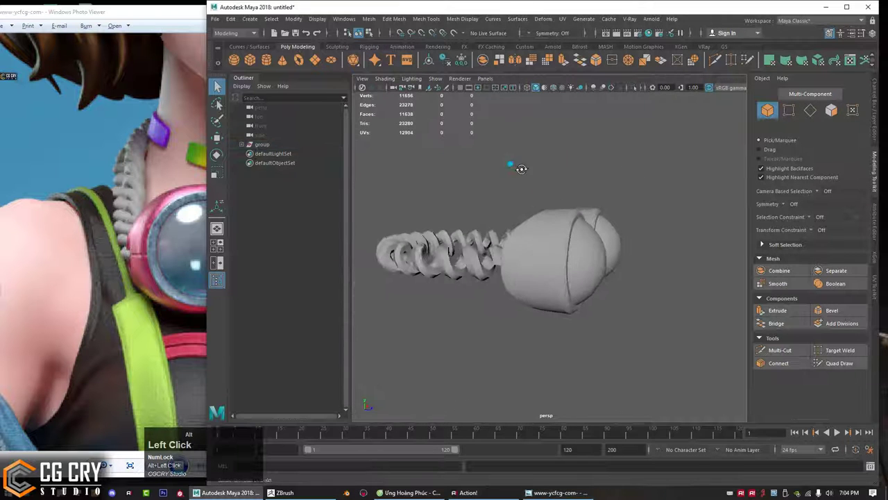
{"action": "left_click", "coordinate": [261, 107]}
{"action": "left_click", "coordinate": [874, 125]}
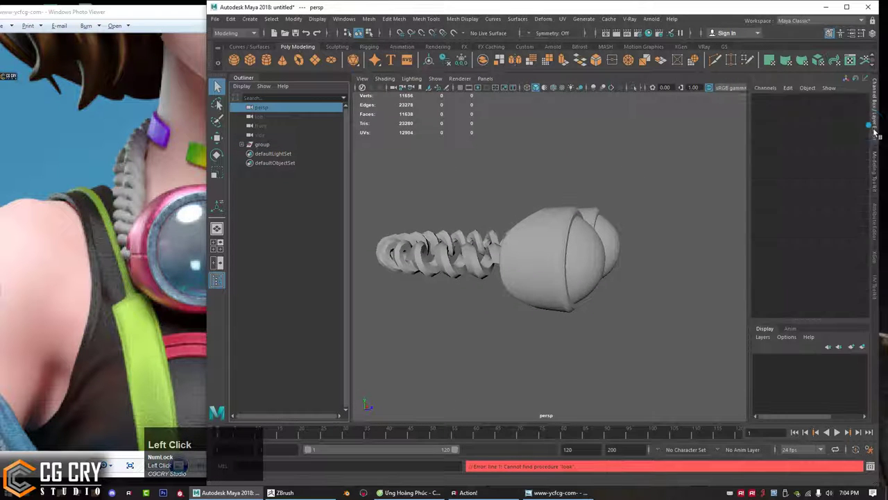
{"action": "left_click", "coordinate": [852, 208]}
{"action": "type", "text": "120"}
{"action": "key", "text": "Return"}
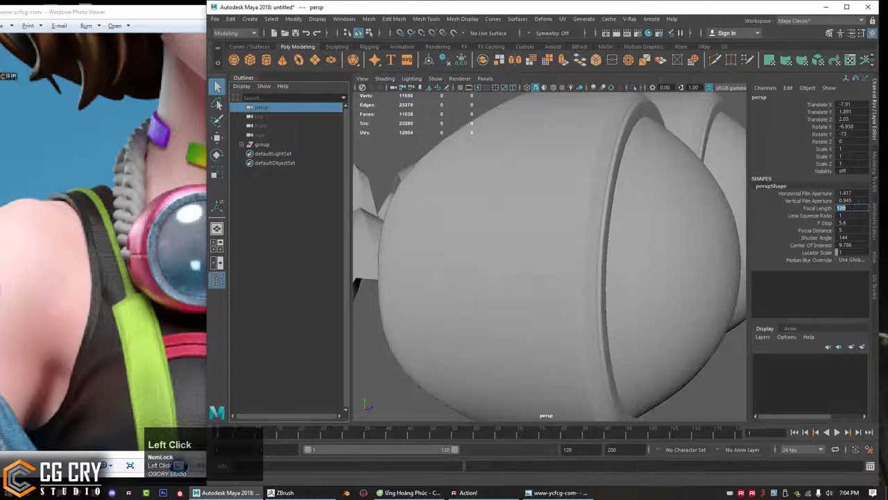
Step: Examine the goggles in side profile, marking the rear curve of the housing and the strap's attachment point
{"action": "right_click_drag", "start_coordinate": [648, 188], "coordinate": [520, 196], "text": "alt"}
{"action": "mouse_move", "coordinate": [575, 190]}
{"action": "left_mouse_down", "text": "alt"}
{"action": "mouse_move", "coordinate": [604, 197]}
{"action": "mouse_move", "coordinate": [563, 216]}
{"action": "left_mouse_up", "text": "alt"}
{"action": "key", "text": "ctrl+shift+1"}
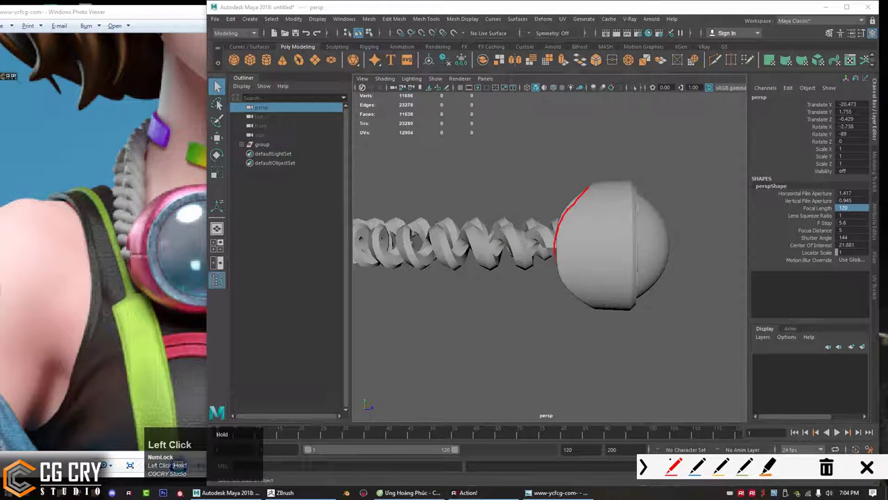
{"action": "left_click_drag", "start_coordinate": [555, 256], "coordinate": [594, 308]}
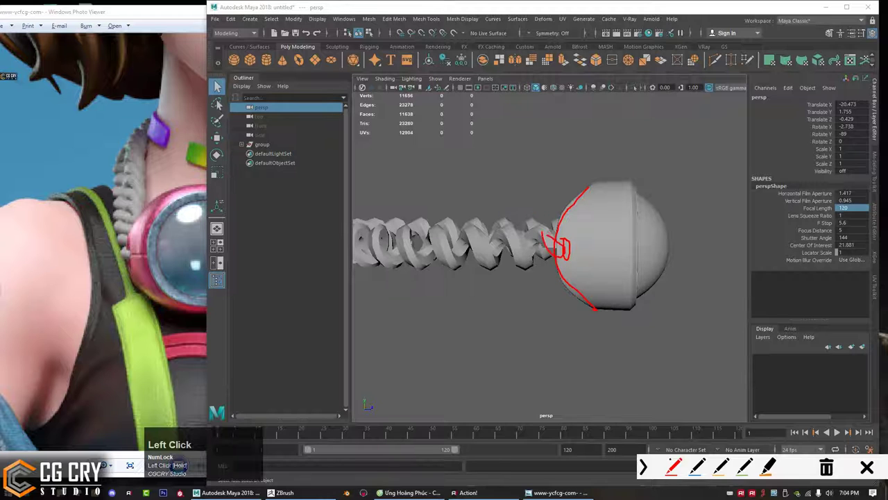
{"action": "key", "text": "Escape"}
{"action": "right_click_drag", "start_coordinate": [620, 212], "coordinate": [570, 210], "text": "alt"}
{"action": "mouse_move", "coordinate": [570, 209]}
{"action": "left_mouse_down", "text": "alt"}
{"action": "mouse_move", "coordinate": [514, 270]}
{"action": "mouse_move", "coordinate": [482, 260]}
{"action": "left_mouse_up", "text": "alt"}
{"action": "right_click_drag", "start_coordinate": [481, 258], "coordinate": [540, 223], "text": "alt"}
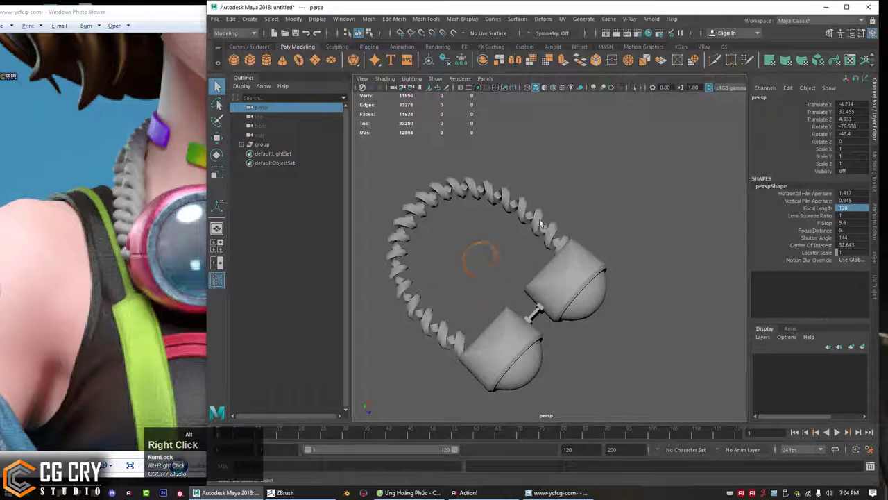
Step: Turn on smooth mesh preview for the coiled strap
{"action": "left_click", "coordinate": [531, 225]}
{"action": "key", "text": "2"}
{"action": "key", "text": "3"}
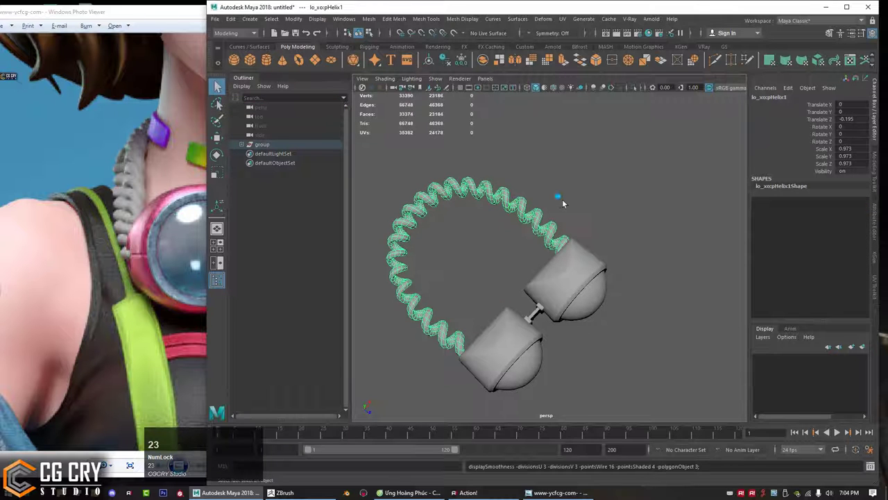
{"action": "left_click", "coordinate": [563, 204]}
{"action": "left_click", "coordinate": [529, 216]}
Step: Inspect the smoothed strap from the side, marking the gaps between its neighbouring coils
{"action": "left_click_drag", "start_coordinate": [531, 217], "coordinate": [601, 186], "text": "alt"}
{"action": "right_click_drag", "start_coordinate": [502, 240], "coordinate": [522, 236], "text": "alt"}
{"action": "left_click_drag", "start_coordinate": [522, 236], "coordinate": [519, 223], "text": "alt"}
{"action": "right_click_drag", "start_coordinate": [485, 270], "coordinate": [501, 274], "text": "alt"}
{"action": "key", "text": "ctrl+1"}
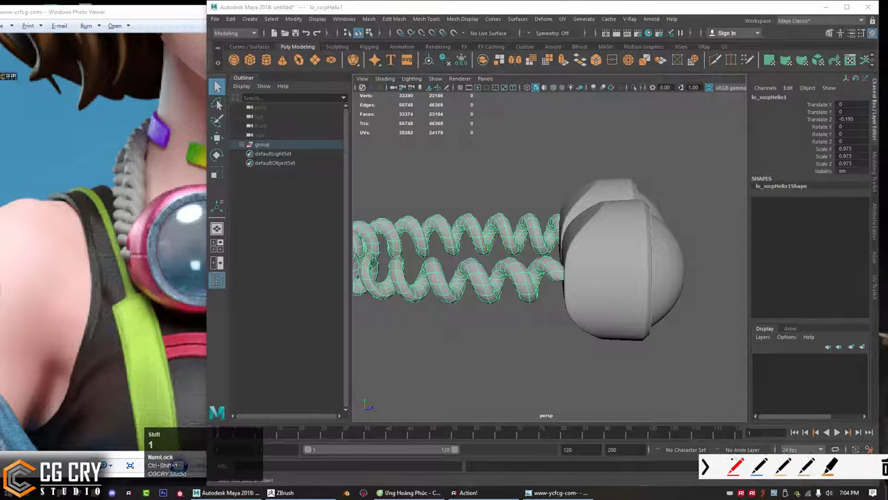
{"action": "left_click_drag", "start_coordinate": [485, 258], "coordinate": [499, 296]}
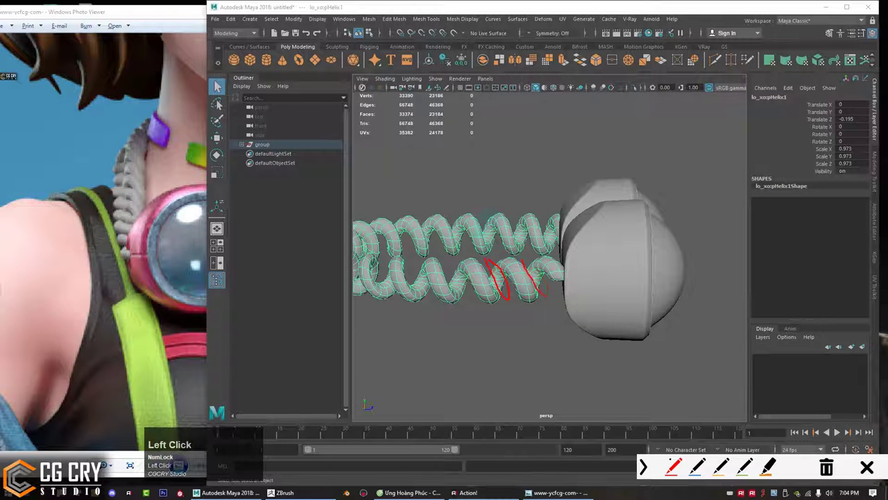
{"action": "key", "text": "Escape"}
{"action": "mouse_move", "coordinate": [459, 300]}
{"action": "left_mouse_down"}
{"action": "mouse_move", "coordinate": [445, 264]}
{"action": "mouse_move", "coordinate": [464, 261]}
{"action": "left_mouse_up"}
{"action": "key", "text": "ctrl+1"}
{"action": "key", "text": "Escape"}
Step: Check how tightly the strap's coils are packed in the reference image and sketch the coil shape beside it
{"action": "left_click", "coordinate": [132, 168]}
{"action": "key", "text": "ctrl+1"}
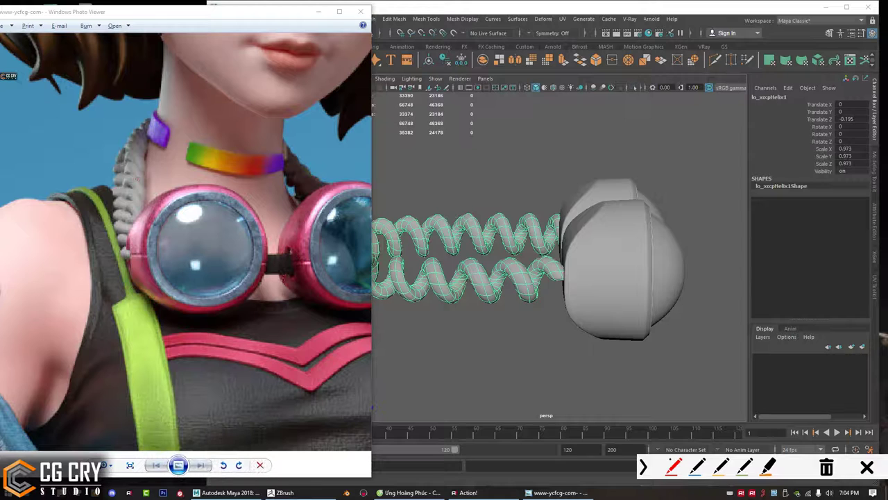
{"action": "left_click_drag", "start_coordinate": [124, 171], "coordinate": [125, 173]}
{"action": "left_click_drag", "start_coordinate": [120, 174], "coordinate": [116, 175]}
{"action": "key", "text": "1"}
{"action": "key", "text": "1"}
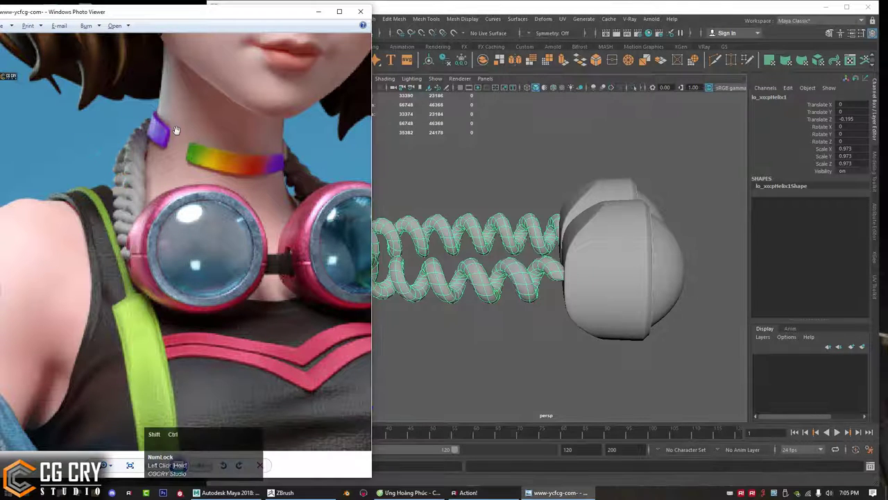
{"action": "mouse_move", "coordinate": [160, 119]}
{"action": "left_mouse_down"}
{"action": "mouse_move", "coordinate": [183, 188]}
{"action": "mouse_move", "coordinate": [184, 120]}
{"action": "mouse_move", "coordinate": [205, 184]}
{"action": "left_mouse_up"}
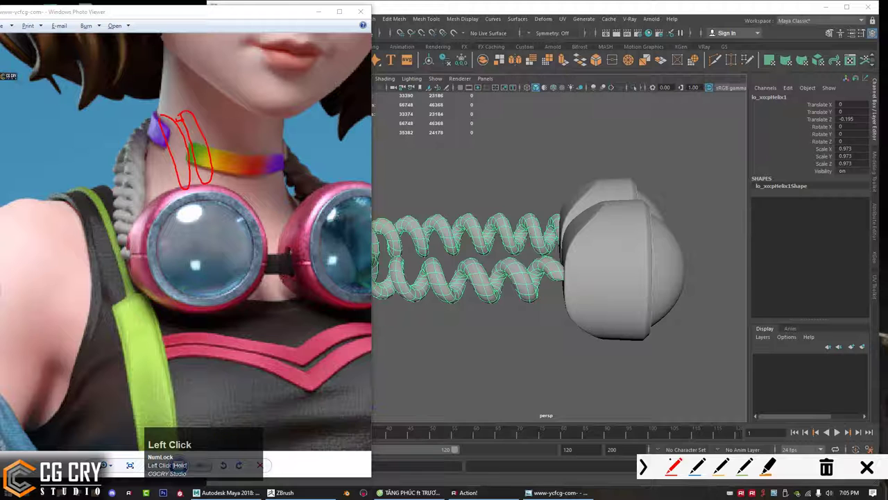
{"action": "key", "text": "1"}
Step: Compare the coil spacing of the modelled strap with the reference, outlining the space between two adjacent turns
{"action": "left_click", "coordinate": [492, 184]}
{"action": "left_click", "coordinate": [483, 268]}
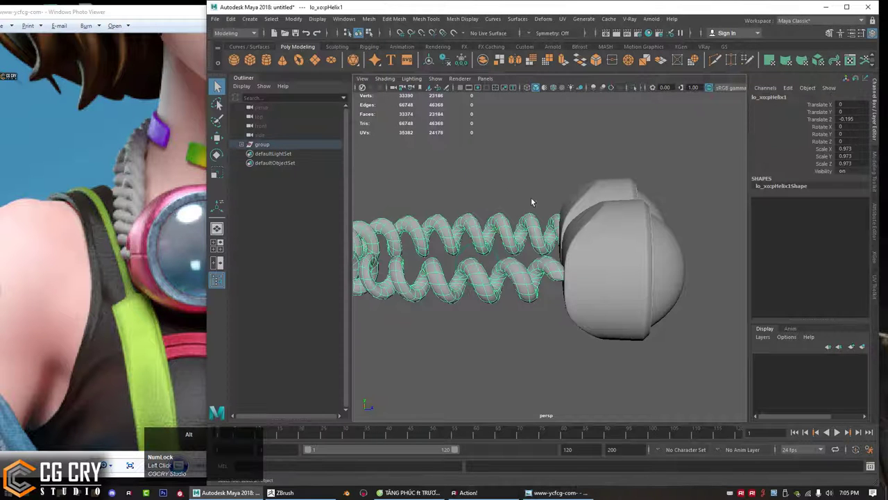
{"action": "right_click_drag", "start_coordinate": [531, 201], "coordinate": [458, 261], "text": "alt"}
{"action": "key", "text": "1"}
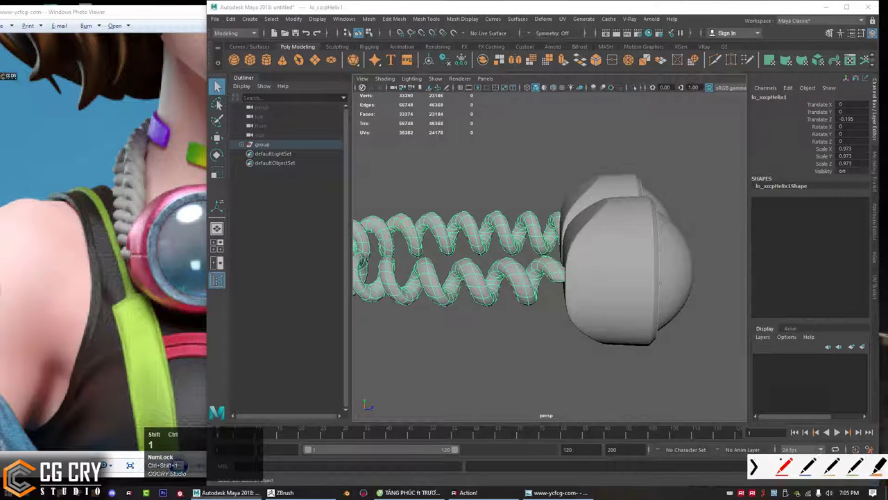
{"action": "left_click", "coordinate": [409, 229]}
{"action": "left_click_drag", "start_coordinate": [439, 260], "coordinate": [465, 296]}
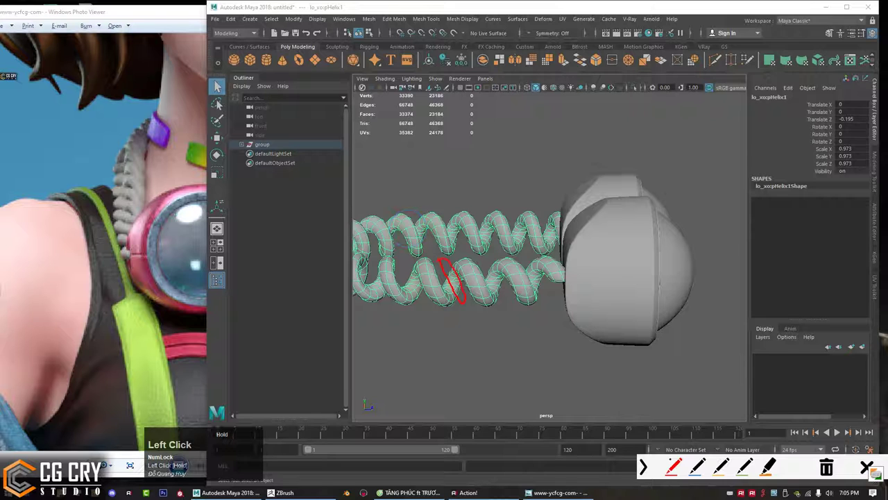
{"action": "key", "text": "1"}
Step: Select the lens housings and review their shape from above and from the front against the reference image
{"action": "right_click_drag", "start_coordinate": [550, 228], "coordinate": [552, 216], "text": "alt"}
{"action": "mouse_move", "coordinate": [553, 216]}
{"action": "left_mouse_down", "text": "alt"}
{"action": "mouse_move", "coordinate": [532, 234]}
{"action": "mouse_move", "coordinate": [563, 223]}
{"action": "left_mouse_up", "text": "alt"}
{"action": "left_click", "coordinate": [562, 271]}
{"action": "left_click_drag", "start_coordinate": [563, 269], "coordinate": [516, 295], "text": "alt"}
{"action": "middle_click_drag", "start_coordinate": [516, 295], "coordinate": [502, 261], "text": "alt"}
{"action": "right_click_drag", "start_coordinate": [501, 262], "coordinate": [486, 264], "text": "alt"}
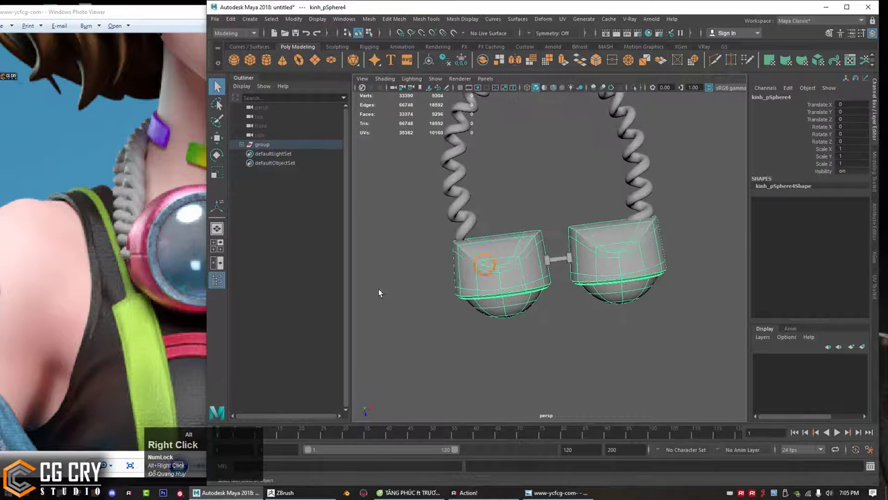
{"action": "left_click", "coordinate": [139, 323]}
{"action": "left_click", "coordinate": [538, 267]}
{"action": "left_click_drag", "start_coordinate": [538, 268], "coordinate": [484, 237], "text": "alt"}
{"action": "right_click_drag", "start_coordinate": [483, 237], "coordinate": [511, 239], "text": "alt"}
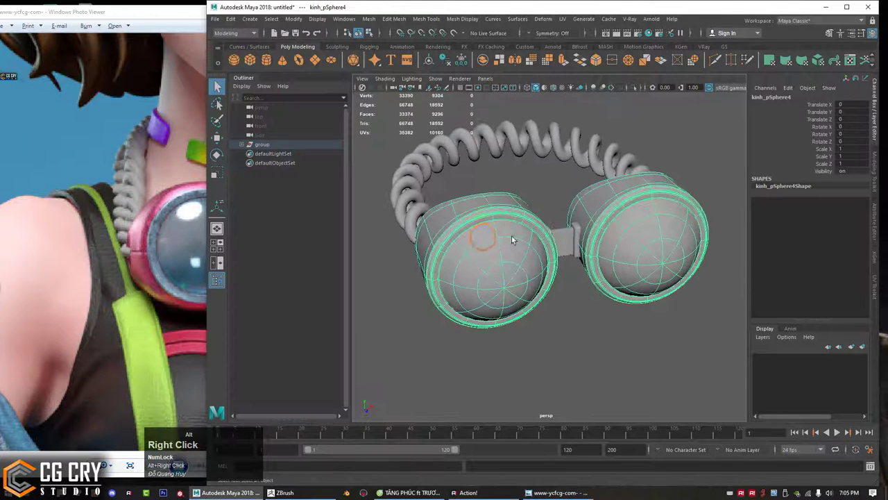
Step: Turn off the smooth preview on the goggles mesh and select the faces of both lens domes
{"action": "left_click", "coordinate": [161, 303]}
{"action": "left_click_drag", "start_coordinate": [523, 270], "coordinate": [490, 270], "text": "alt"}
{"action": "key", "text": "1"}
{"action": "right_click", "coordinate": [490, 271]}
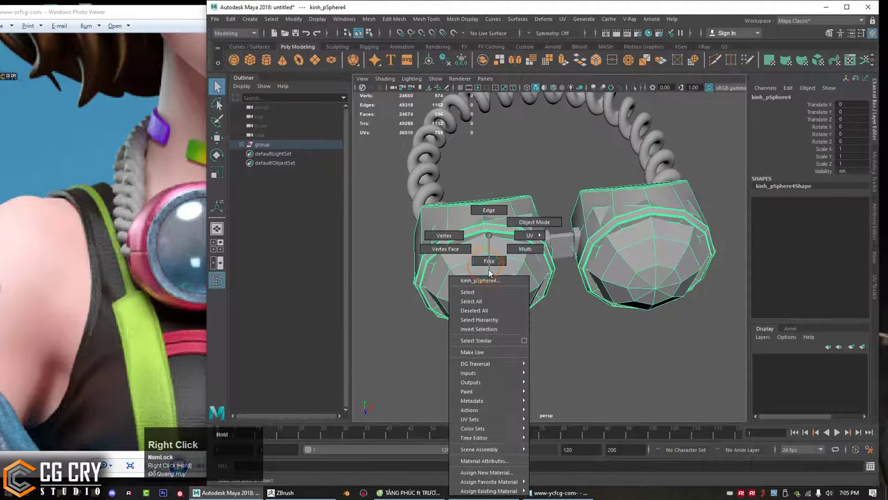
{"action": "right_click_drag", "start_coordinate": [490, 272], "coordinate": [490, 273]}
{"action": "double_click", "coordinate": [492, 265]}
{"action": "left_click_drag", "start_coordinate": [494, 264], "coordinate": [512, 242], "text": "alt"}
{"action": "left_click", "coordinate": [640, 247], "text": "shift"}
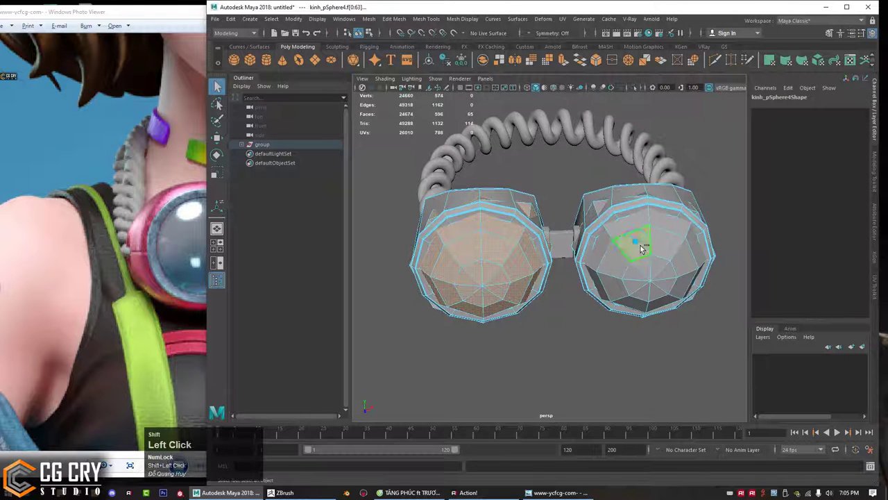
Step: Return to object mode and separate the goggles mesh into its individual shells
{"action": "right_click_drag", "start_coordinate": [583, 235], "coordinate": [613, 217]}
{"action": "left_click", "coordinate": [614, 214]}
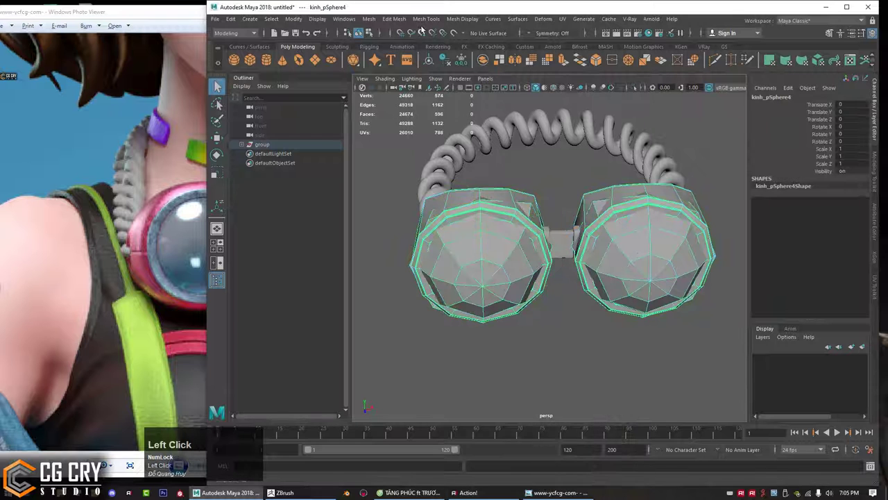
{"action": "left_click", "coordinate": [369, 21]}
{"action": "left_click", "coordinate": [387, 55]}
Step: Combine the two lens domes into one mesh and turn on its smooth preview
{"action": "left_click", "coordinate": [490, 248]}
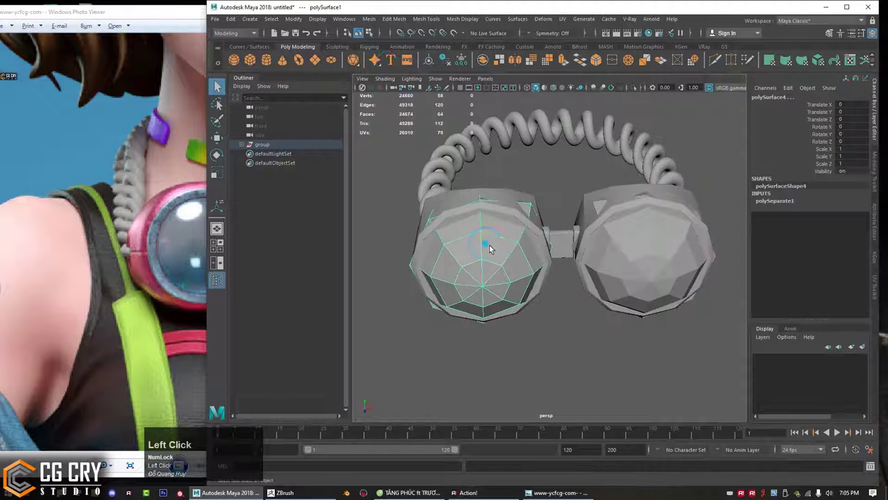
{"action": "left_click", "coordinate": [644, 245], "text": "shift"}
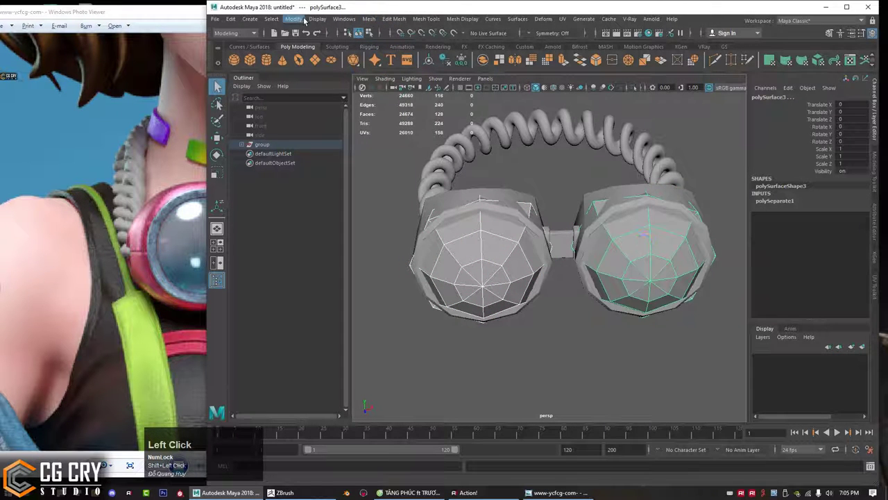
{"action": "left_click", "coordinate": [368, 18]}
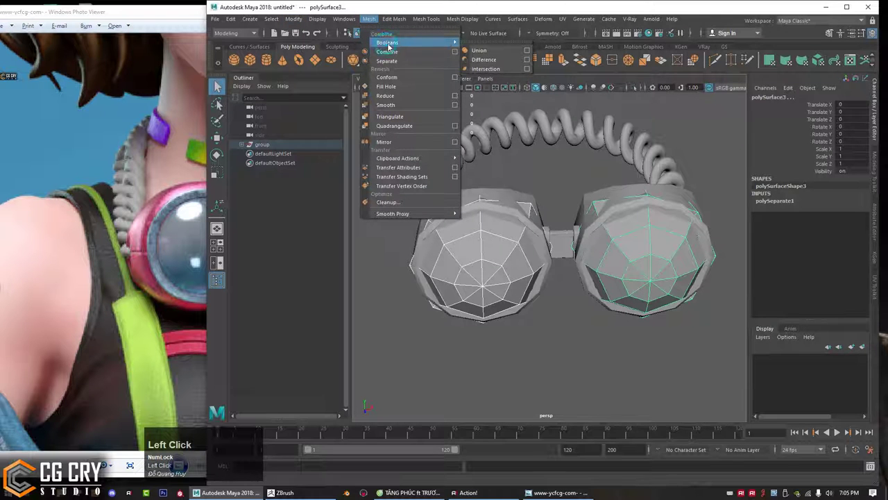
{"action": "left_click", "coordinate": [386, 52]}
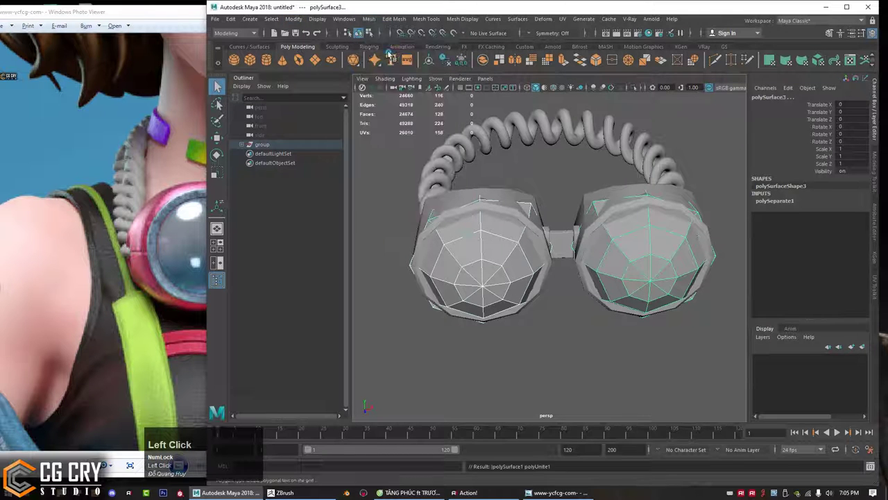
{"action": "key", "text": "3"}
{"action": "left_click_drag", "start_coordinate": [476, 280], "coordinate": [540, 274], "text": "alt"}
Step: Flatten the lens domes to a Z scale of about 0.743 and shift them about 0.109 along Z
{"action": "left_click", "coordinate": [150, 313]}
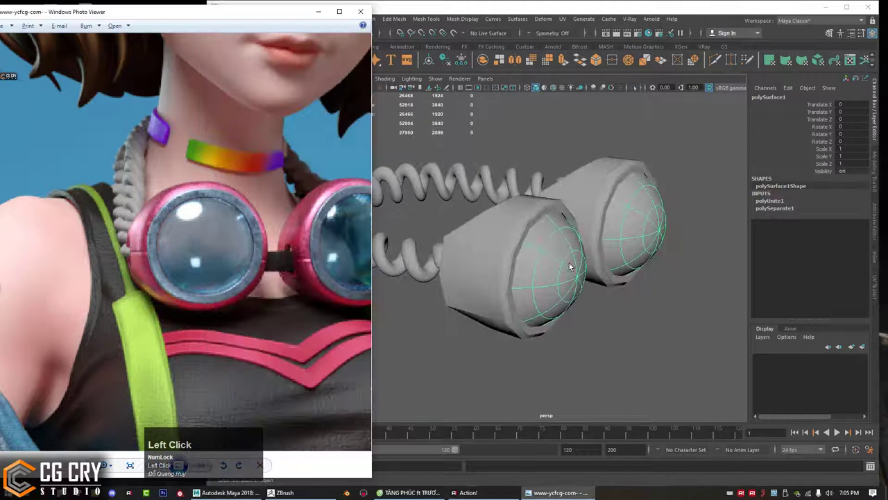
{"action": "left_click", "coordinate": [652, 290]}
{"action": "left_click_drag", "start_coordinate": [649, 231], "coordinate": [656, 248], "text": "alt"}
{"action": "left_click", "coordinate": [614, 247]}
{"action": "key", "text": "r"}
{"action": "key", "text": "w"}
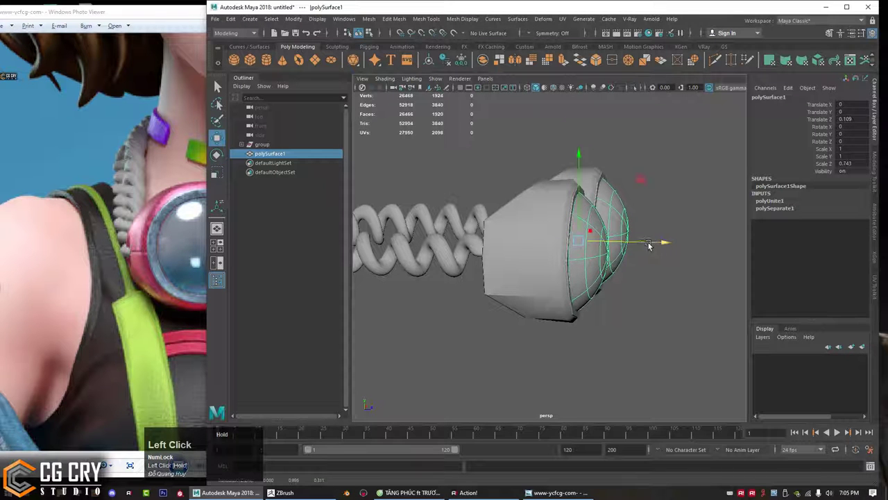
{"action": "key", "text": "q"}
Step: Delete the right lens housing together with the bridge clip on its side
{"action": "left_click_drag", "start_coordinate": [589, 221], "coordinate": [511, 278], "text": "alt"}
{"action": "left_click", "coordinate": [482, 248]}
{"action": "left_click_drag", "start_coordinate": [547, 240], "coordinate": [483, 273], "text": "alt"}
{"action": "middle_click_drag", "start_coordinate": [579, 229], "coordinate": [563, 232], "text": "alt"}
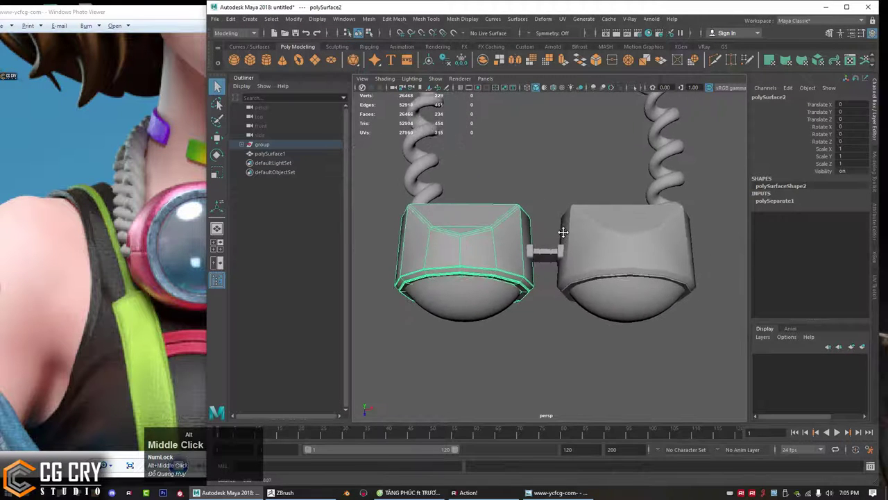
{"action": "left_click", "coordinate": [591, 236]}
{"action": "mouse_move", "coordinate": [583, 265]}
{"action": "left_mouse_down", "text": "alt"}
{"action": "mouse_move", "coordinate": [565, 243]}
{"action": "mouse_move", "coordinate": [582, 256]}
{"action": "left_mouse_up", "text": "alt"}
{"action": "left_click", "coordinate": [561, 243]}
{"action": "right_click_drag", "start_coordinate": [581, 255], "coordinate": [628, 247], "text": "alt"}
{"action": "key", "text": "Delete"}
Step: Delete the remaining bridge clip beside the left housing and select the bridge bar
{"action": "left_click", "coordinate": [520, 260]}
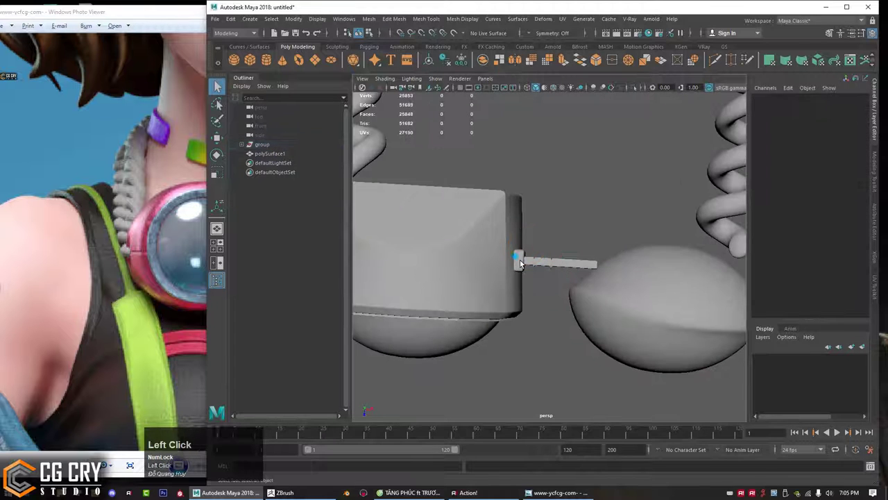
{"action": "left_click", "coordinate": [563, 266]}
{"action": "mouse_move", "coordinate": [562, 266]}
{"action": "left_mouse_down", "text": "alt"}
{"action": "mouse_move", "coordinate": [562, 233]}
{"action": "mouse_move", "coordinate": [552, 272]}
{"action": "left_mouse_up", "text": "alt"}
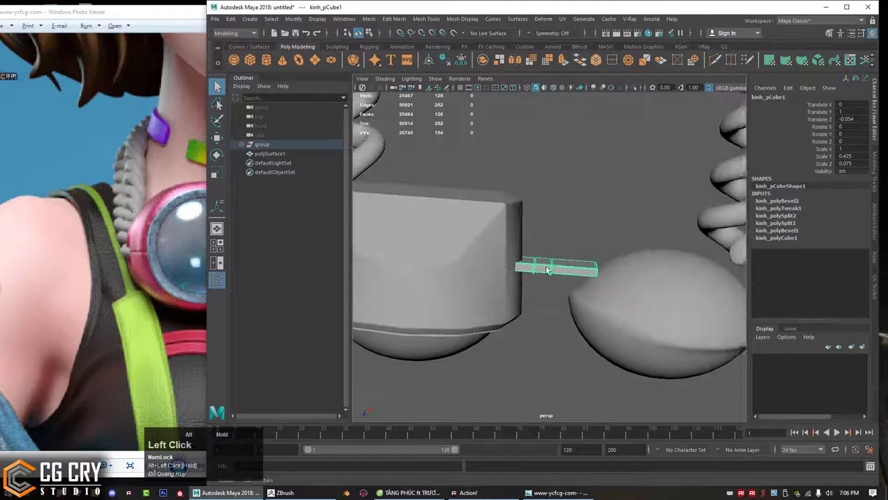
Step: Examine the remaining housing's shape from above and compare it with both goggle housings in the reference image
{"action": "middle_click_drag", "start_coordinate": [444, 254], "coordinate": [541, 252], "text": "alt"}
{"action": "left_click", "coordinate": [542, 255]}
{"action": "left_click_drag", "start_coordinate": [541, 255], "coordinate": [531, 237], "text": "alt"}
{"action": "middle_click_drag", "start_coordinate": [506, 223], "coordinate": [530, 221], "text": "alt"}
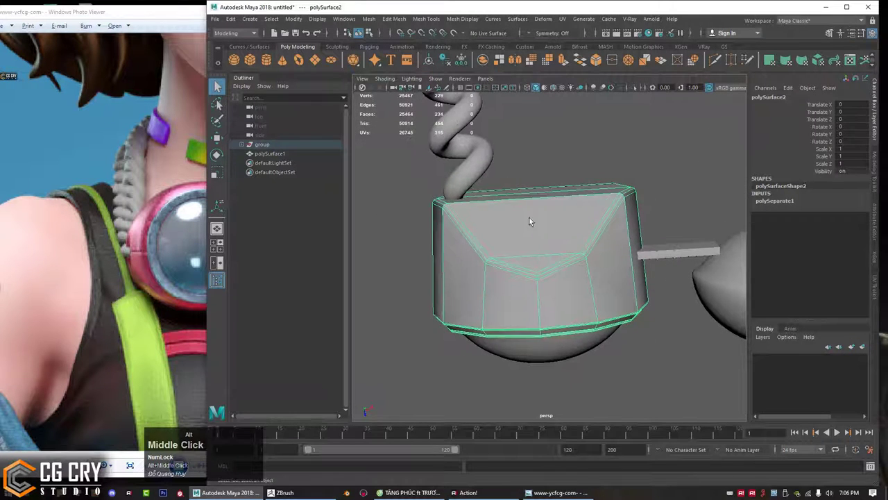
{"action": "mouse_move", "coordinate": [530, 220]}
{"action": "left_mouse_down", "text": "alt"}
{"action": "mouse_move", "coordinate": [528, 209]}
{"action": "mouse_move", "coordinate": [561, 202]}
{"action": "mouse_move", "coordinate": [546, 246]}
{"action": "mouse_move", "coordinate": [547, 218]}
{"action": "left_mouse_up", "text": "alt"}
{"action": "left_click", "coordinate": [115, 290]}
{"action": "left_click", "coordinate": [614, 174]}
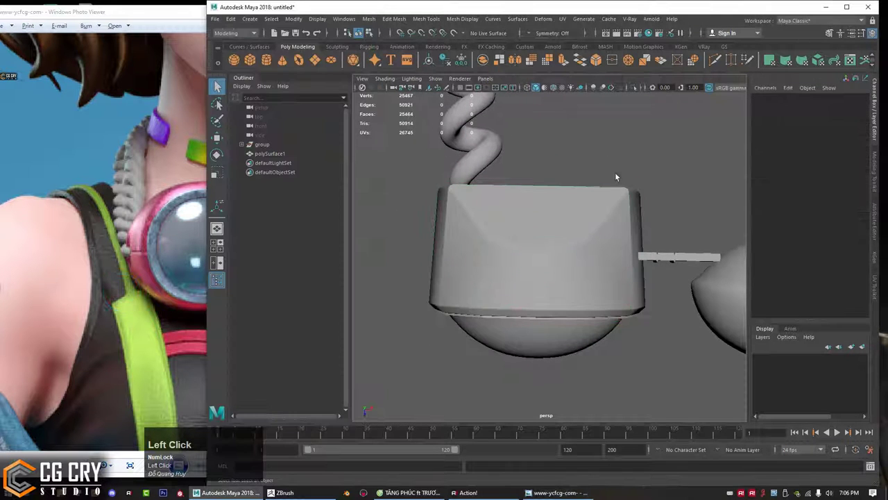
{"action": "left_click", "coordinate": [574, 218]}
{"action": "left_click", "coordinate": [83, 283]}
{"action": "left_click_drag", "start_coordinate": [249, 257], "coordinate": [155, 269]}
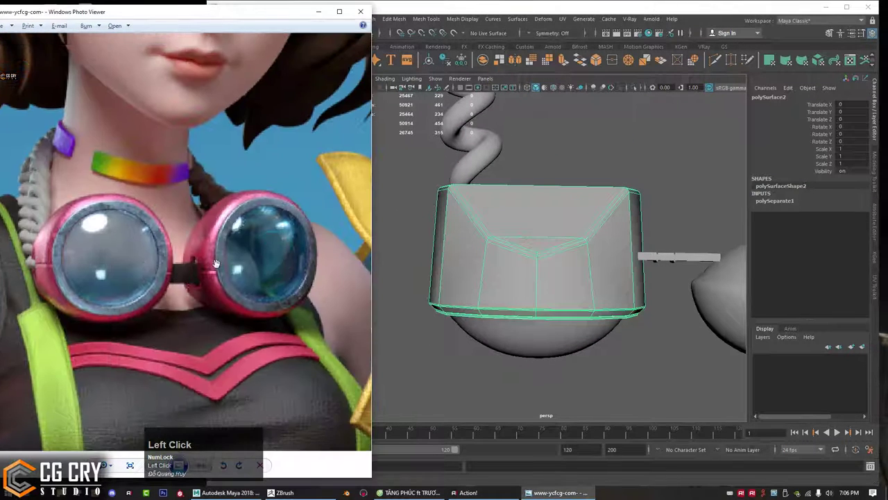
{"action": "left_click", "coordinate": [578, 127]}
Step: Switch to the Cốc Cốc browser and search Google in a new tab for "kính bơi"
{"action": "left_click", "coordinate": [430, 493]}
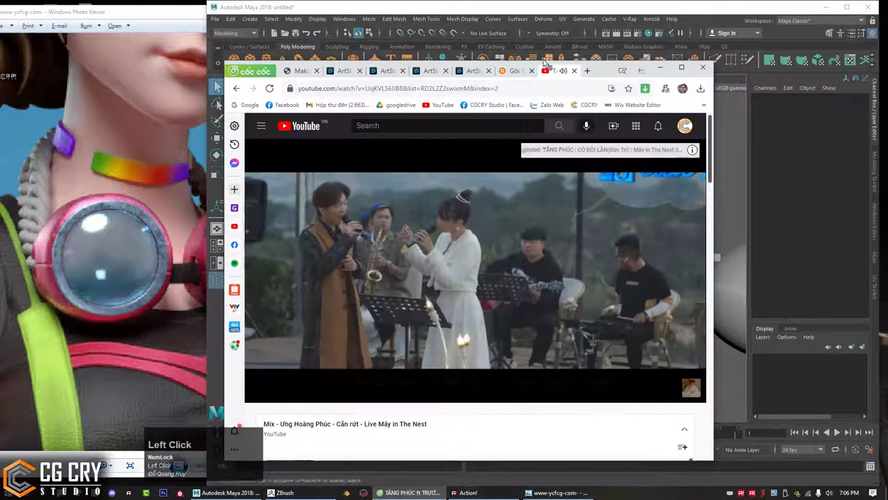
{"action": "left_click", "coordinate": [587, 71]}
{"action": "left_click", "coordinate": [305, 133]}
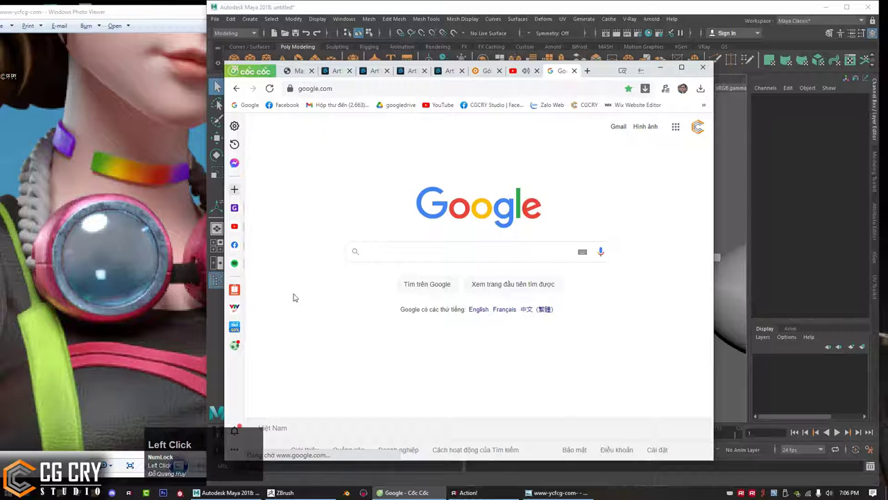
{"action": "type", "text": "kinh boiw"}
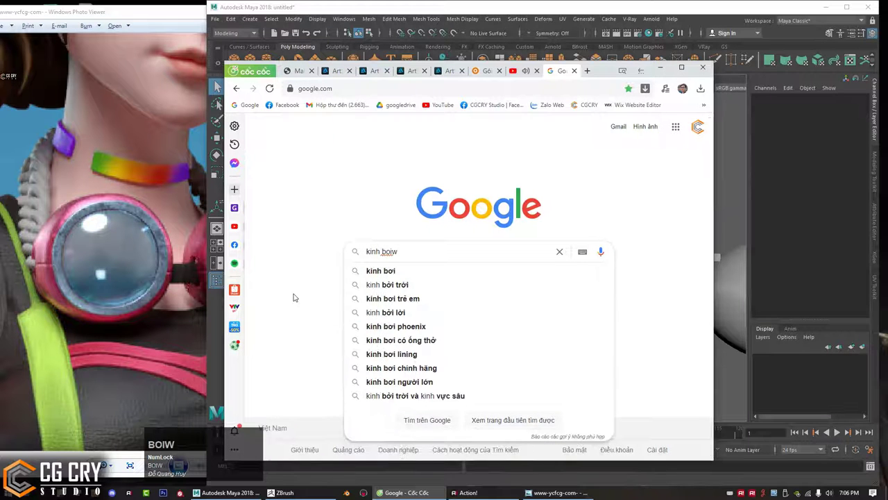
{"action": "key", "text": "Return"}
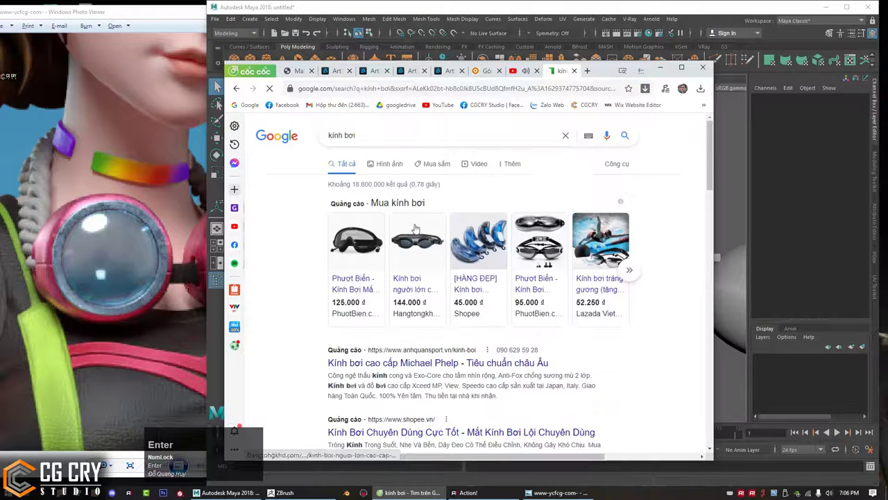
Step: Switch back to Maya and sketch the curved line joining both strap ends across the housing and bridge, outlining the housing's side
{"action": "left_click", "coordinate": [730, 175]}
{"action": "left_click_drag", "start_coordinate": [590, 220], "coordinate": [637, 179], "text": "alt"}
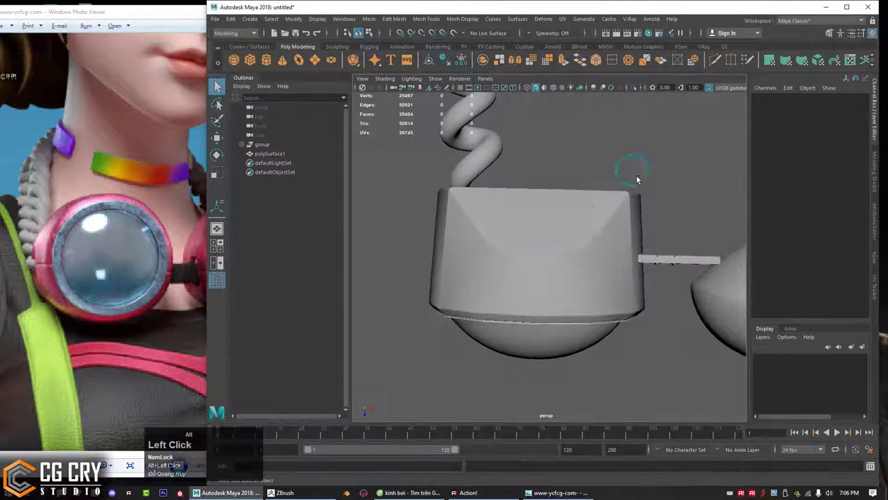
{"action": "left_click_drag", "start_coordinate": [533, 243], "coordinate": [550, 211], "text": "alt"}
{"action": "left_click_drag", "start_coordinate": [555, 174], "coordinate": [587, 194], "text": "alt"}
{"action": "mouse_move", "coordinate": [591, 177]}
{"action": "right_mouse_down", "text": "alt"}
{"action": "mouse_move", "coordinate": [505, 218]}
{"action": "mouse_move", "coordinate": [489, 214]}
{"action": "right_mouse_up", "text": "alt"}
{"action": "key", "text": "ctrl+shift+1"}
{"action": "mouse_move", "coordinate": [458, 187]}
{"action": "left_mouse_down"}
{"action": "mouse_move", "coordinate": [462, 202]}
{"action": "mouse_move", "coordinate": [588, 265]}
{"action": "mouse_move", "coordinate": [676, 181]}
{"action": "left_mouse_up"}
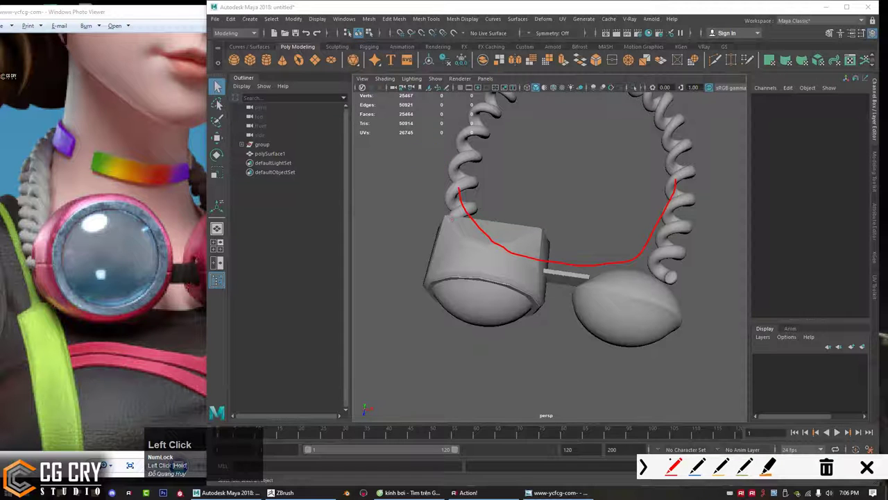
{"action": "left_click_drag", "start_coordinate": [441, 215], "coordinate": [476, 243]}
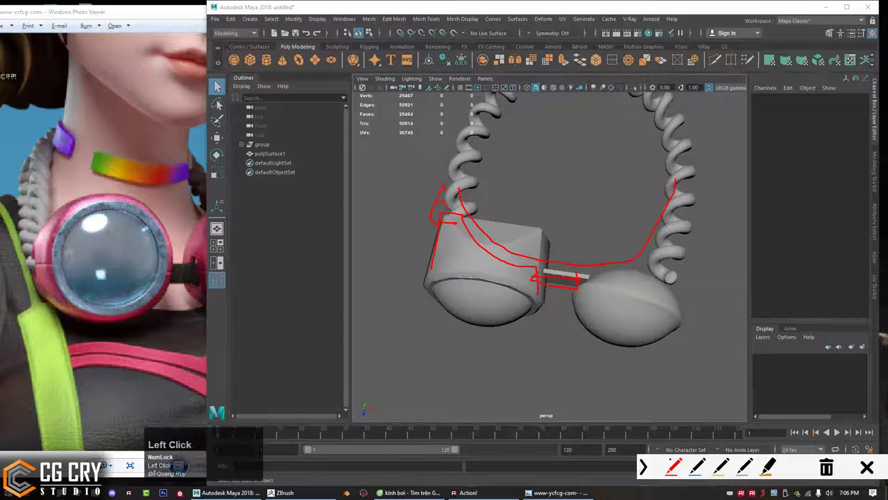
{"action": "key", "text": "Escape"}
Step: Switch to the browser and browse the image results for "kính bơi"
{"action": "left_click_drag", "start_coordinate": [546, 238], "coordinate": [509, 233], "text": "alt"}
{"action": "key", "text": "alt+Tab"}
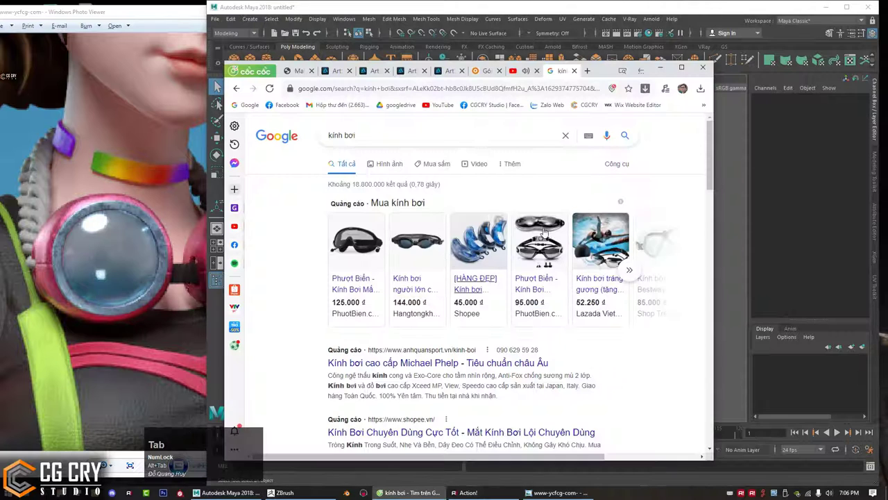
{"action": "left_click", "coordinate": [387, 165]}
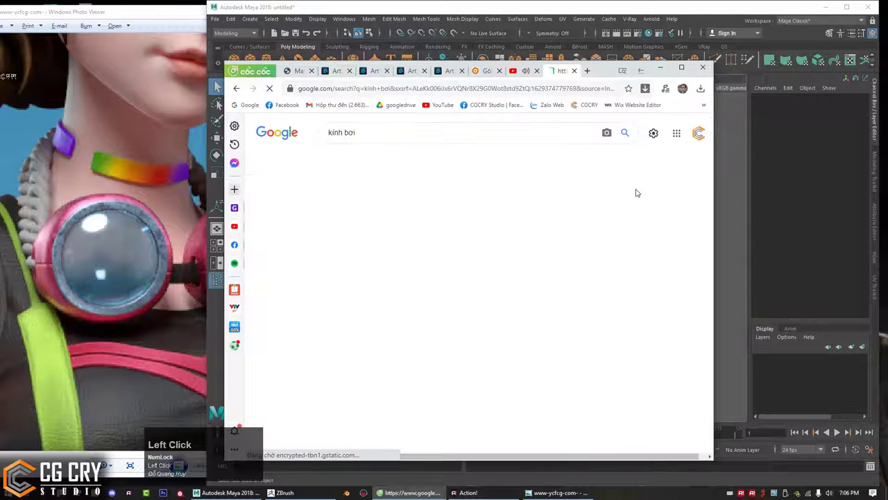
{"action": "left_click_drag", "start_coordinate": [710, 170], "coordinate": [711, 201]}
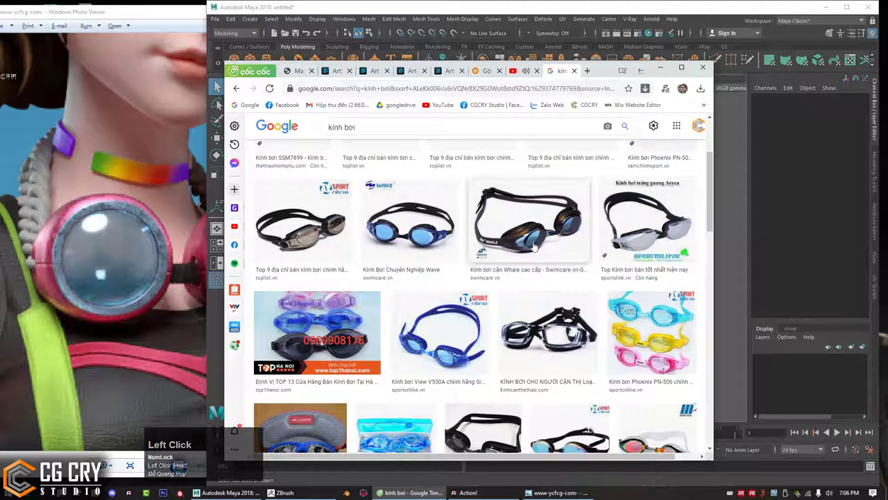
Step: Outline one eyepiece of the black Whale swimming goggles among the image results, then clear the marking
{"action": "key", "text": "ctrl+shift+1"}
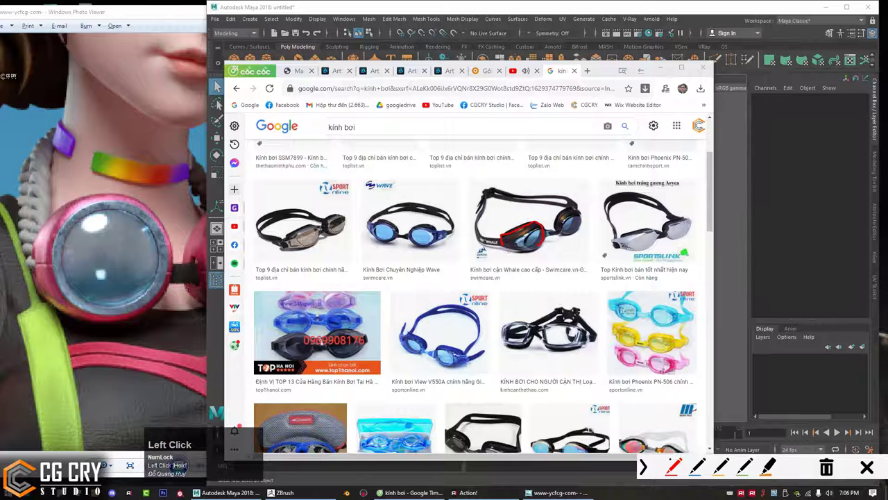
{"action": "key", "text": "ctrl+shift+1"}
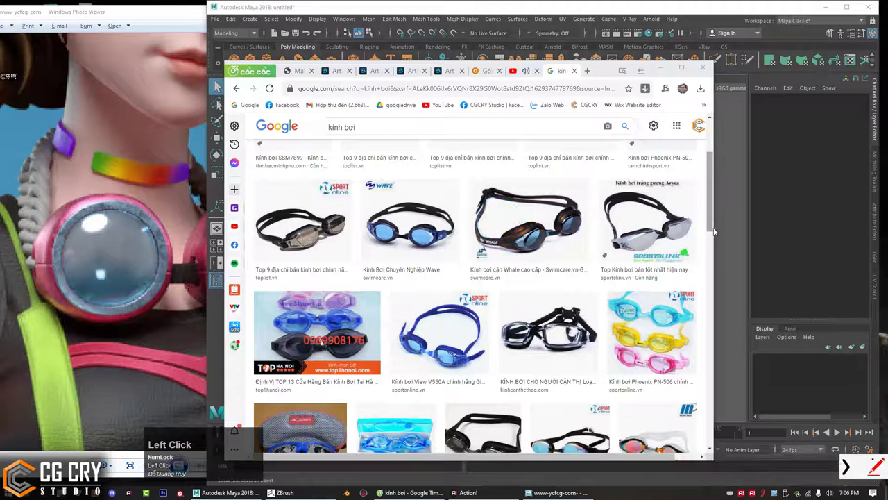
{"action": "mouse_move", "coordinate": [711, 229]}
{"action": "left_mouse_down"}
{"action": "mouse_move", "coordinate": [711, 379]}
{"action": "mouse_move", "coordinate": [706, 208]}
{"action": "left_mouse_up"}
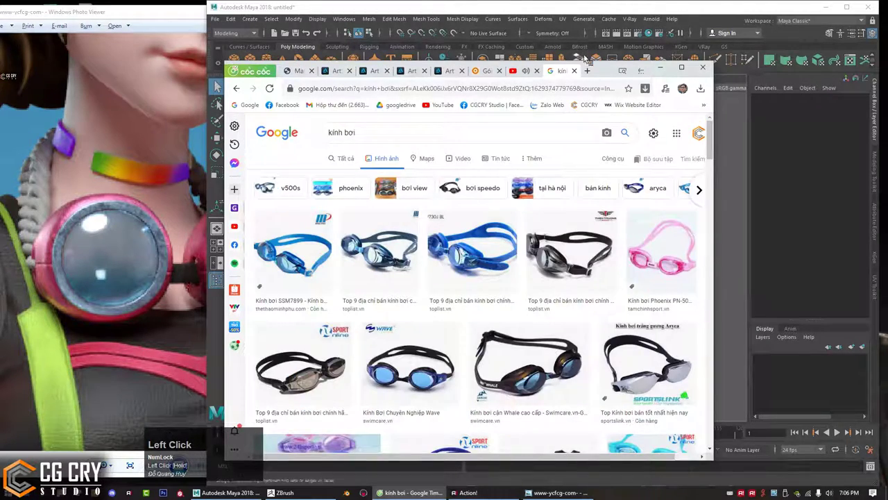
Step: Close the swimming goggles results and search Google in a new tab for "octopus spider man"
{"action": "left_click", "coordinate": [574, 71]}
{"action": "left_click", "coordinate": [587, 70]}
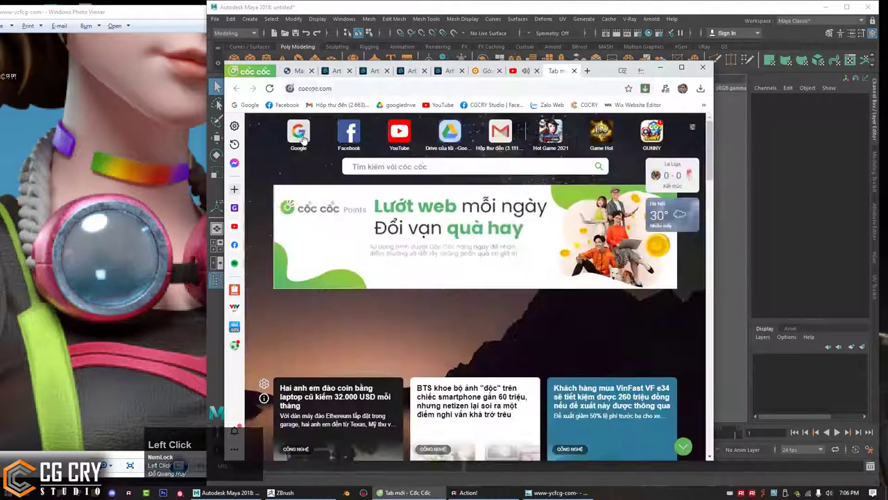
{"action": "left_click", "coordinate": [301, 138]}
{"action": "type", "text": "sp"}
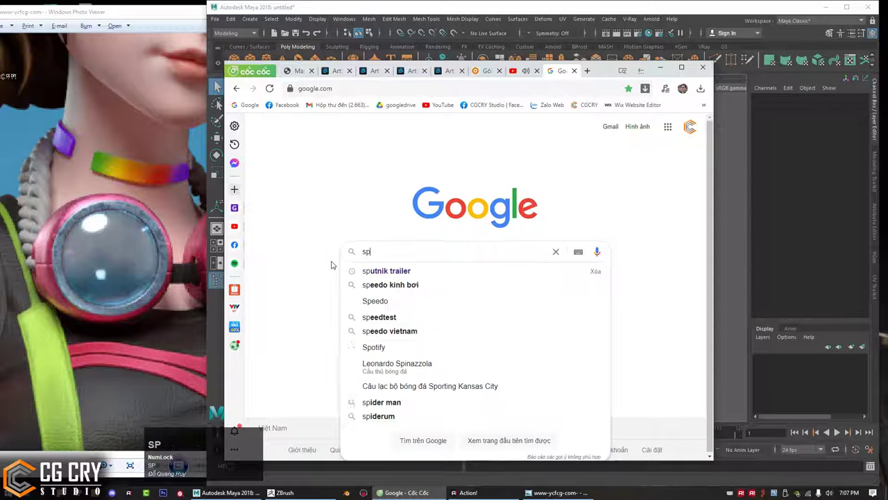
{"action": "type", "text": "ider "}
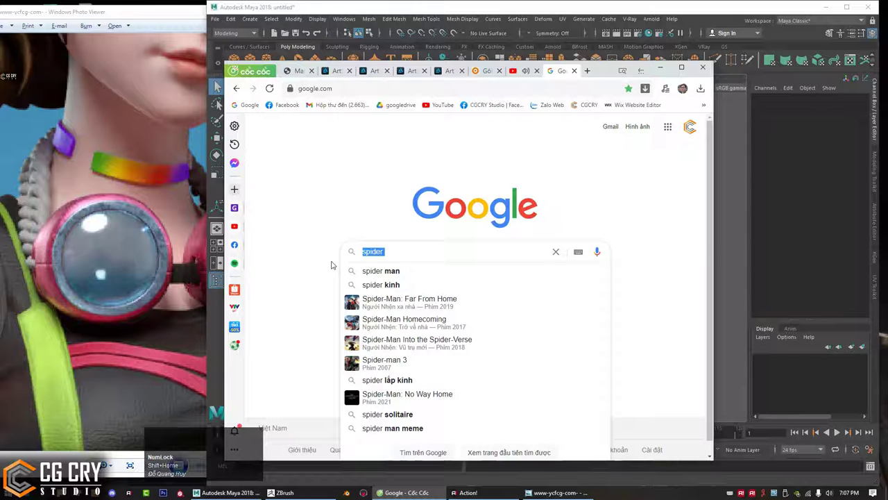
{"action": "type", "text": "octob"}
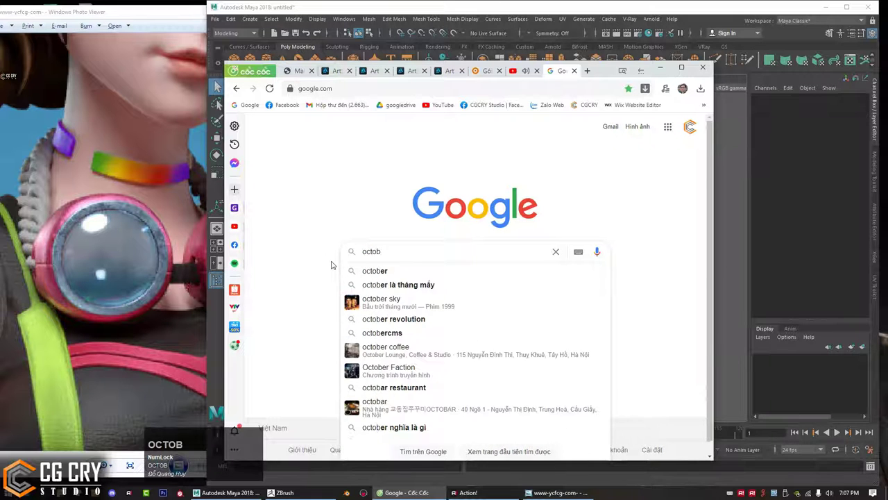
{"action": "key", "text": "BackSpace"}
{"action": "type", "text": "pus s"}
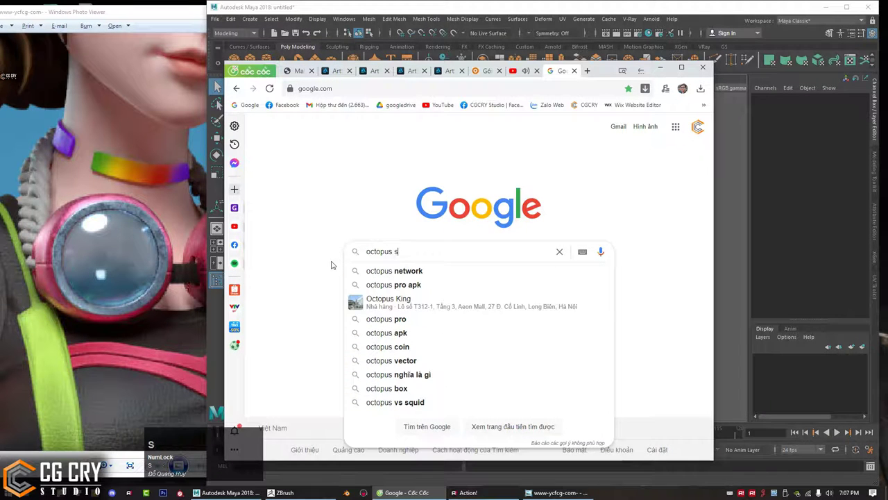
{"action": "type", "text": "piderman"}
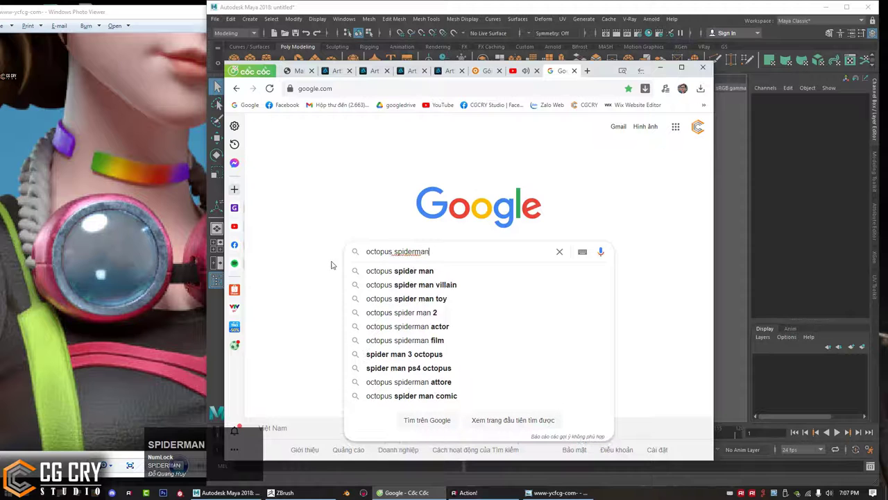
{"action": "key", "text": "Down"}
{"action": "key", "text": "Return"}
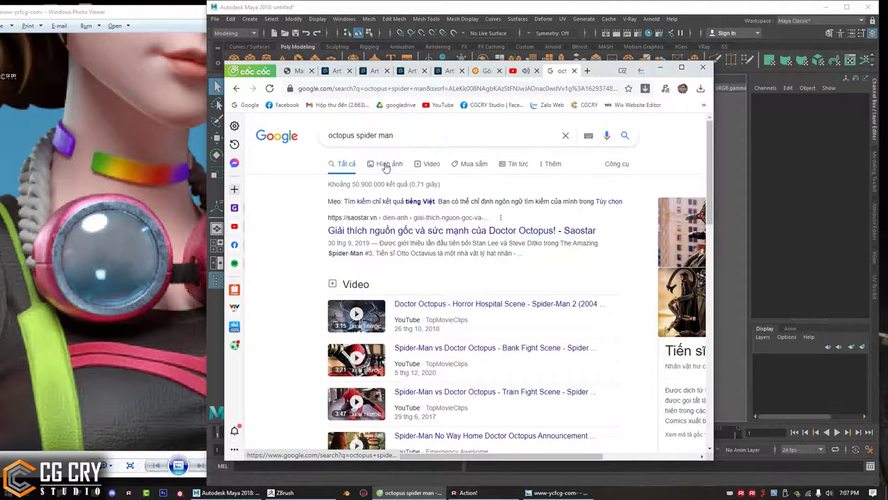
Step: Switch the Google search to image results and refine it to "octopus spider man glasses"
{"action": "left_click", "coordinate": [386, 165]}
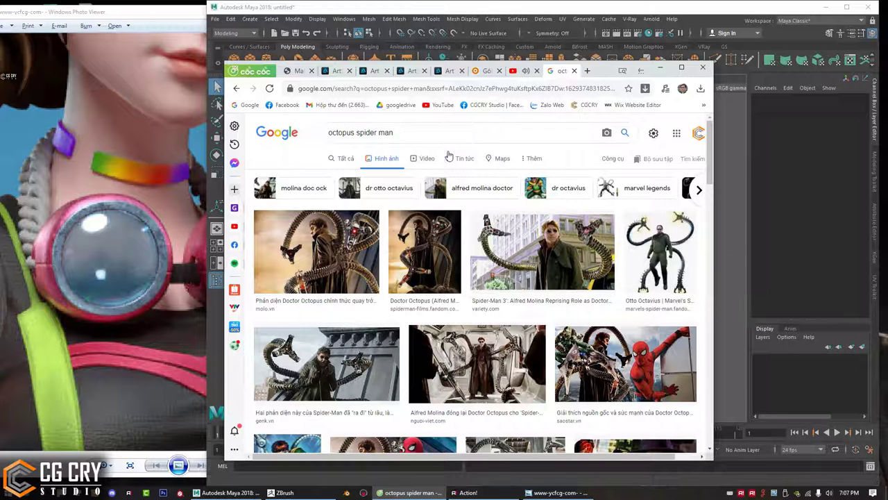
{"action": "left_click", "coordinate": [446, 133]}
{"action": "type", "text": "gla"}
{"action": "type", "text": "ss"}
{"action": "key", "text": "Return"}
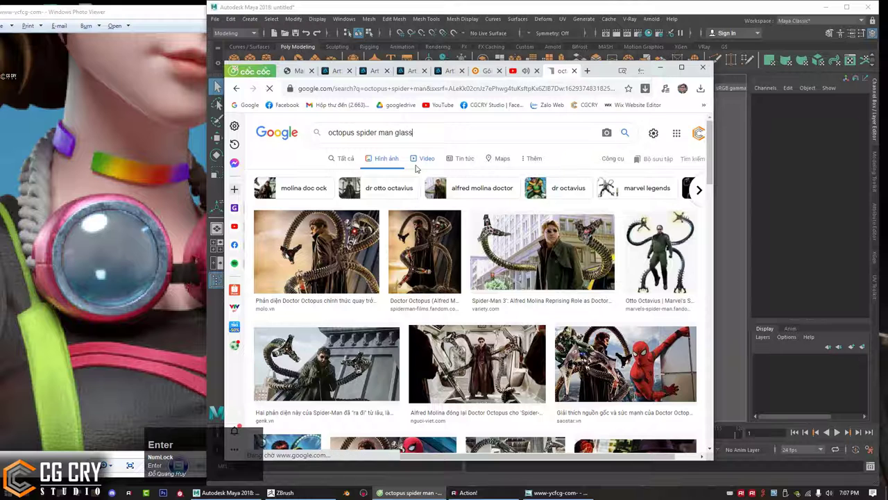
{"action": "left_click", "coordinate": [431, 131]}
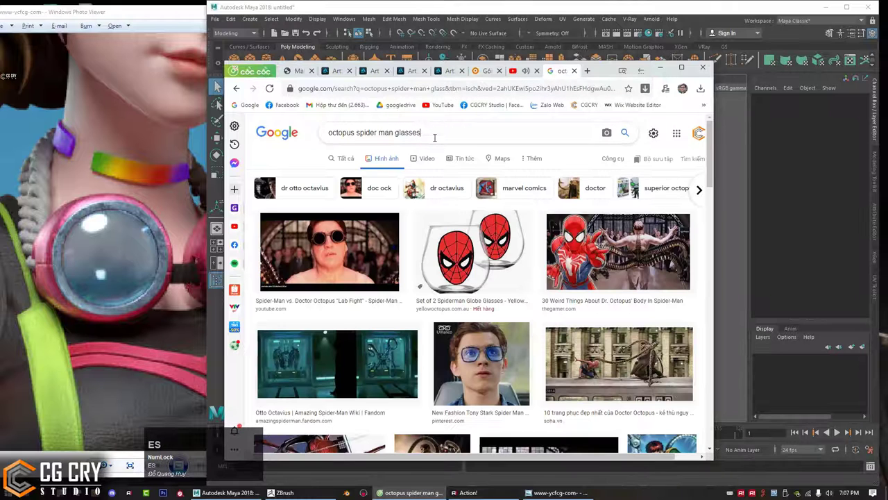
{"action": "type", "text": "es"}
{"action": "key", "text": "Return"}
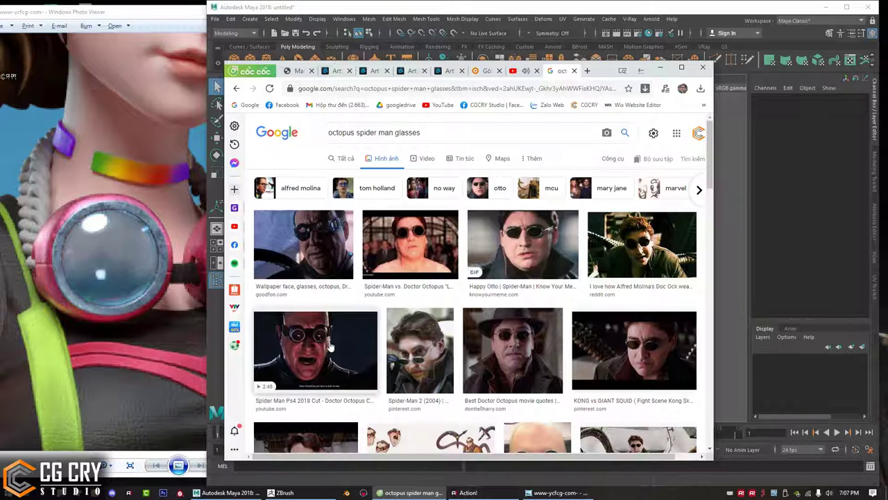
Step: Open the preview of the Spider Man PS4 2018 Doctor Octopus image and mark its goggle eyepieces, clearing the marks each time
{"action": "left_click", "coordinate": [331, 347]}
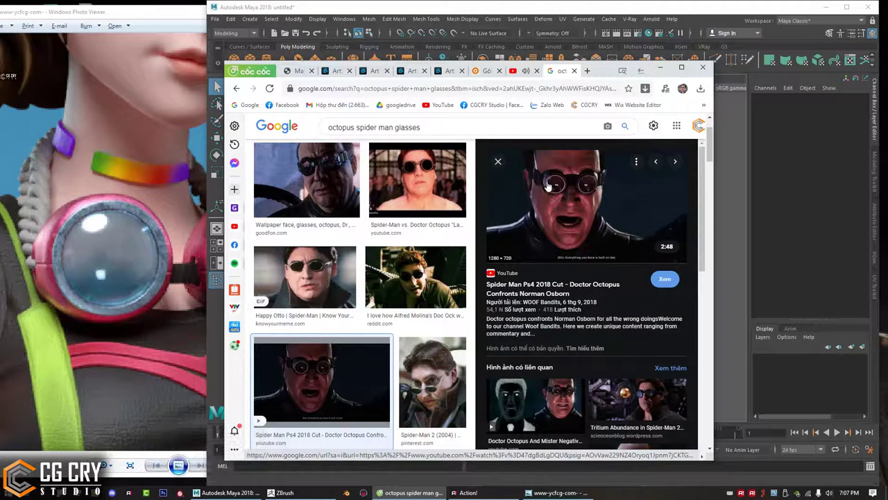
{"action": "key", "text": "Num_Lock"}
{"action": "left_click_drag", "start_coordinate": [541, 175], "coordinate": [541, 185]}
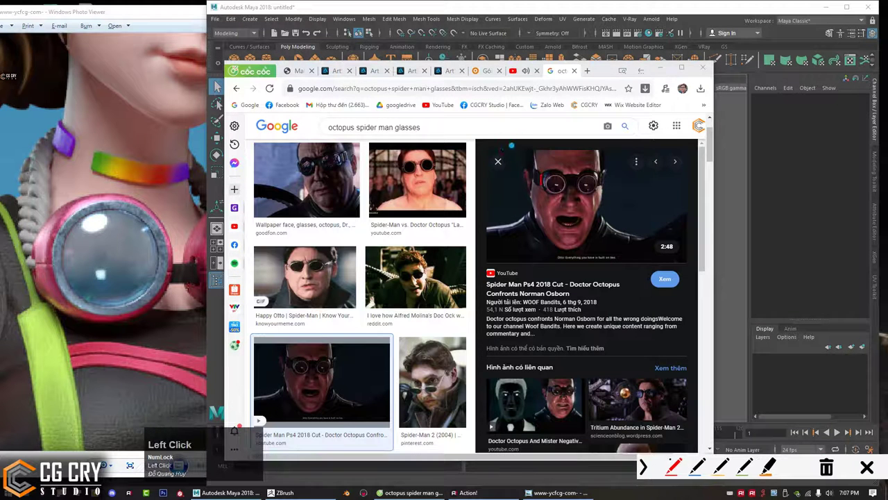
{"action": "key", "text": "Num_Lock"}
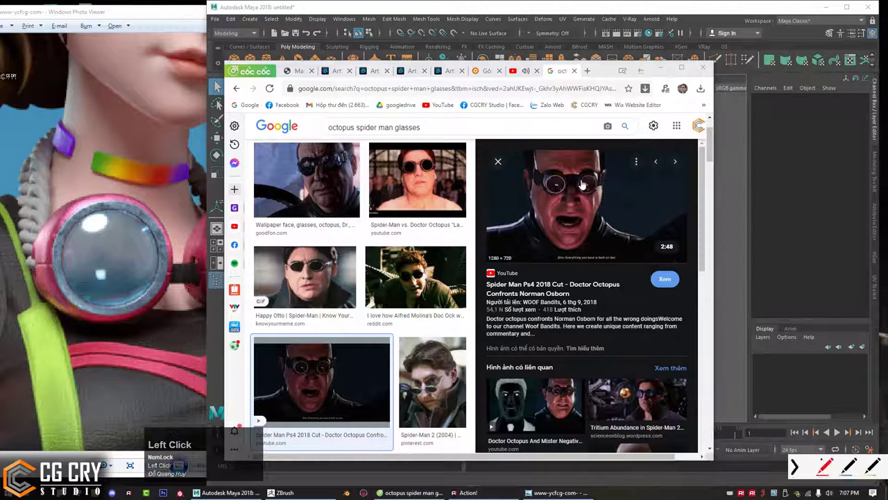
{"action": "key", "text": "Num_Lock"}
{"action": "left_click_drag", "start_coordinate": [574, 179], "coordinate": [579, 183]}
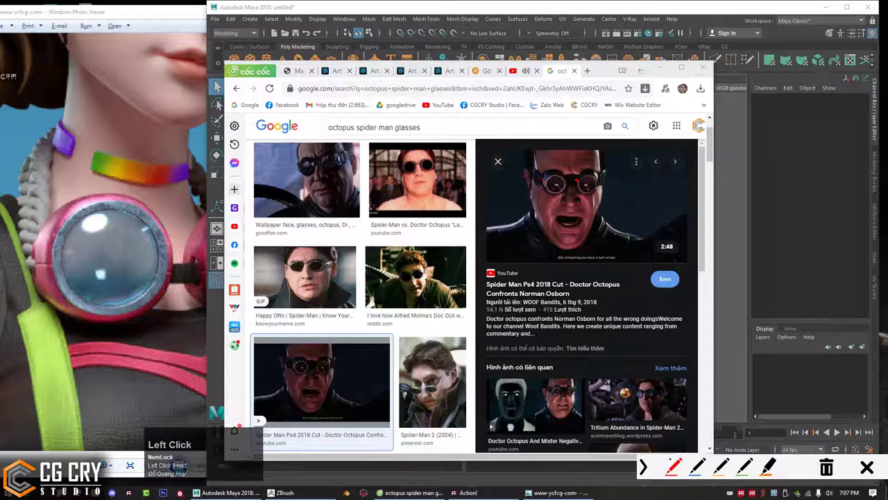
{"action": "key", "text": "Num_Lock"}
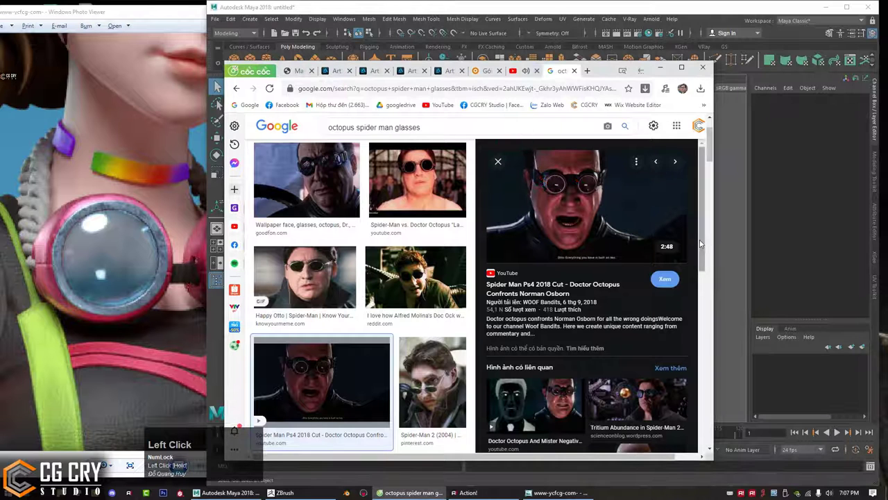
Step: Open the related image from "Spiderman Finds Otto's Secret Lab", view the goggles, and return to Maya
{"action": "left_click_drag", "start_coordinate": [701, 240], "coordinate": [707, 334]}
{"action": "left_click", "coordinate": [651, 345]}
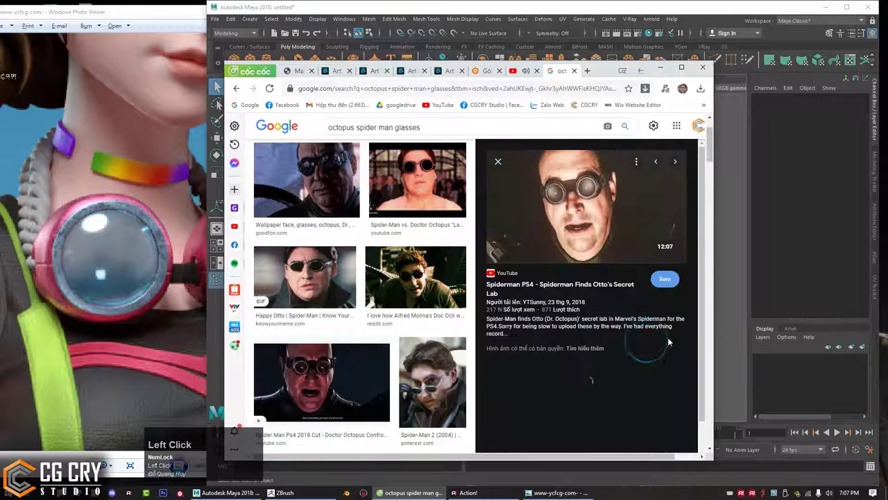
{"action": "left_click_drag", "start_coordinate": [700, 257], "coordinate": [705, 422]}
{"action": "left_click", "coordinate": [660, 68]}
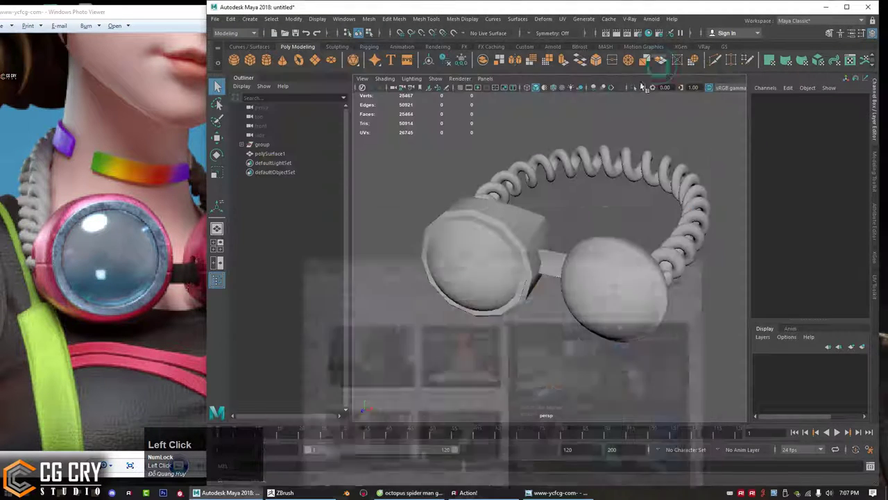
Step: Select all vertices of the goggle housing and merge them with a distance threshold of 0.015
{"action": "right_click_drag", "start_coordinate": [595, 242], "coordinate": [506, 262], "text": "alt"}
{"action": "left_click_drag", "start_coordinate": [526, 237], "coordinate": [557, 290], "text": "alt"}
{"action": "right_click_drag", "start_coordinate": [551, 279], "coordinate": [493, 258], "text": "alt"}
{"action": "left_click", "coordinate": [537, 279]}
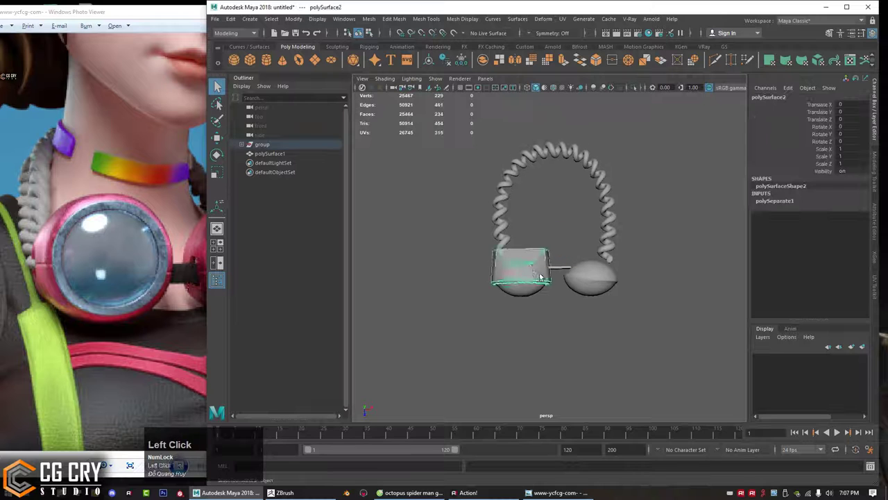
{"action": "left_click_drag", "start_coordinate": [539, 279], "coordinate": [468, 255], "text": "alt"}
{"action": "right_click_drag", "start_coordinate": [468, 255], "coordinate": [542, 243], "text": "alt"}
{"action": "left_click_drag", "start_coordinate": [551, 234], "coordinate": [581, 222], "text": "alt"}
{"action": "right_click_drag", "start_coordinate": [501, 243], "coordinate": [446, 235], "text": "alt"}
{"action": "left_click_drag", "start_coordinate": [451, 196], "coordinate": [725, 369]}
{"action": "right_click_drag", "start_coordinate": [513, 263], "coordinate": [544, 214], "text": "shift"}
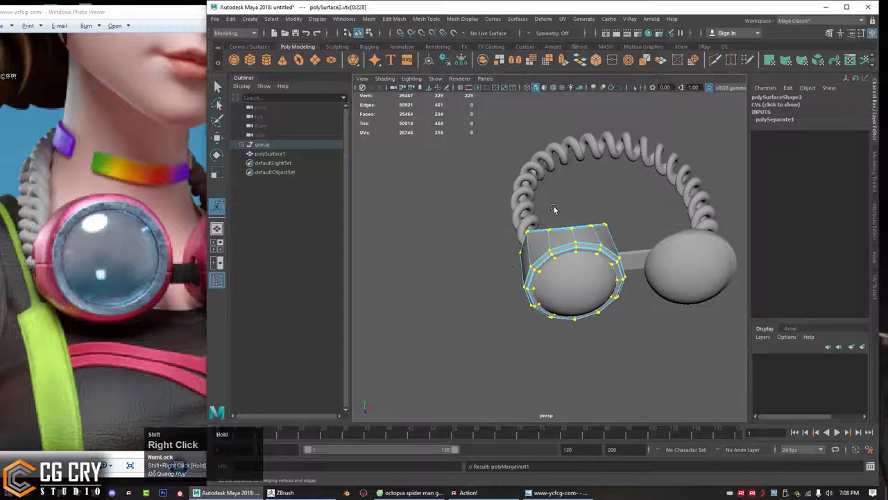
{"action": "left_click", "coordinate": [703, 221]}
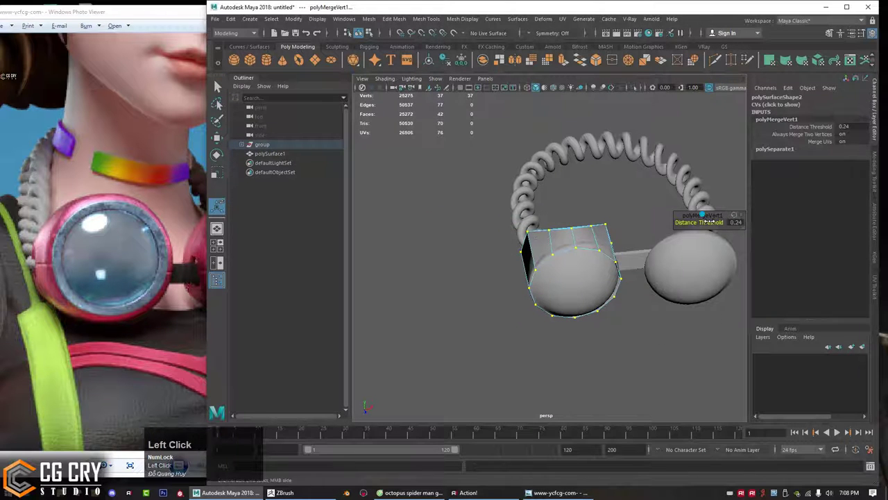
{"action": "left_click_drag", "start_coordinate": [669, 222], "coordinate": [602, 222]}
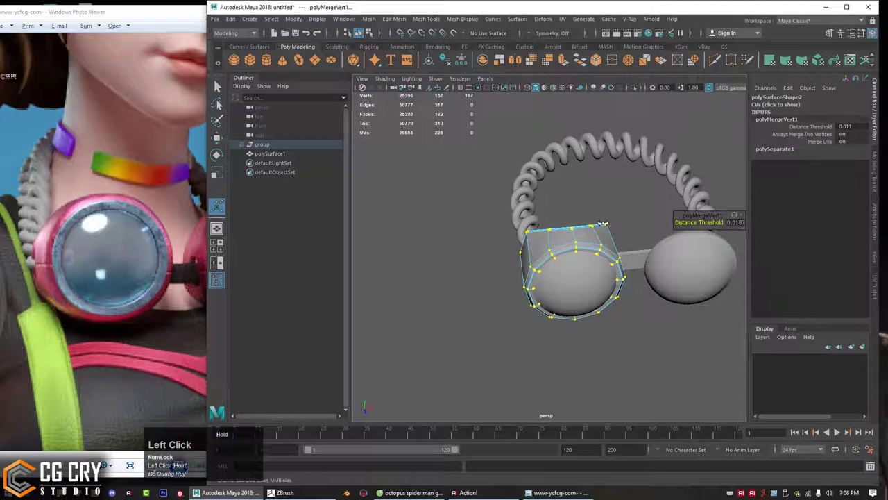
{"action": "left_click_drag", "start_coordinate": [605, 222], "coordinate": [605, 229]}
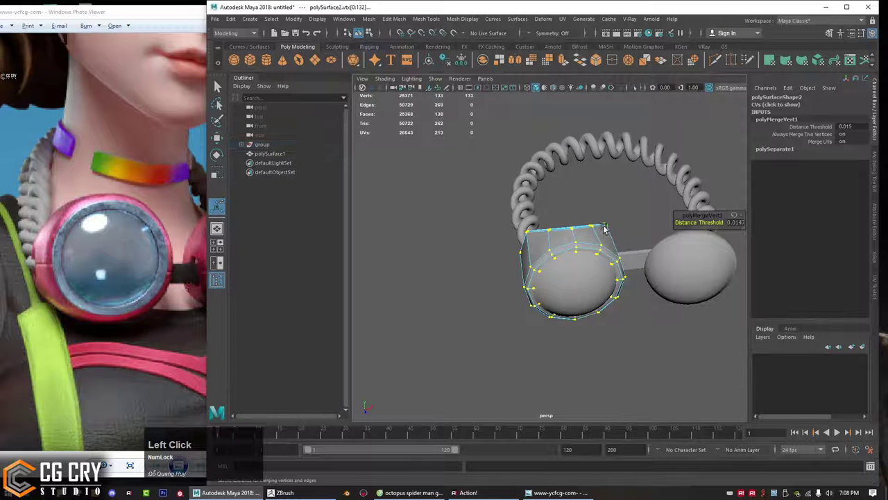
{"action": "key", "text": "q"}
Step: Reselect the housing's vertices, set the Merge Vertices option threshold to 0.015, and close the options without merging
{"action": "left_click_drag", "start_coordinate": [521, 257], "coordinate": [614, 254], "text": "alt"}
{"action": "right_click_drag", "start_coordinate": [505, 225], "coordinate": [600, 234], "text": "alt"}
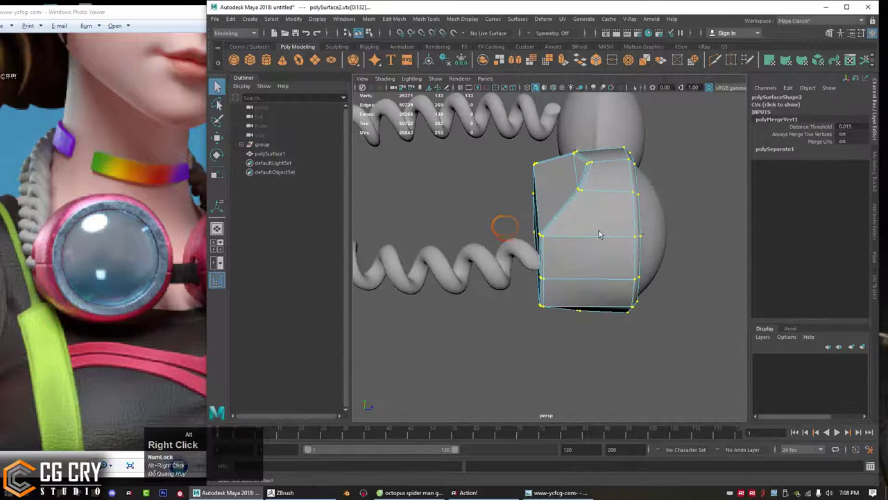
{"action": "left_click_drag", "start_coordinate": [601, 234], "coordinate": [614, 232], "text": "alt"}
{"action": "right_click", "coordinate": [581, 228]}
{"action": "right_click_drag", "start_coordinate": [581, 229], "coordinate": [627, 210]}
{"action": "left_click", "coordinate": [602, 226]}
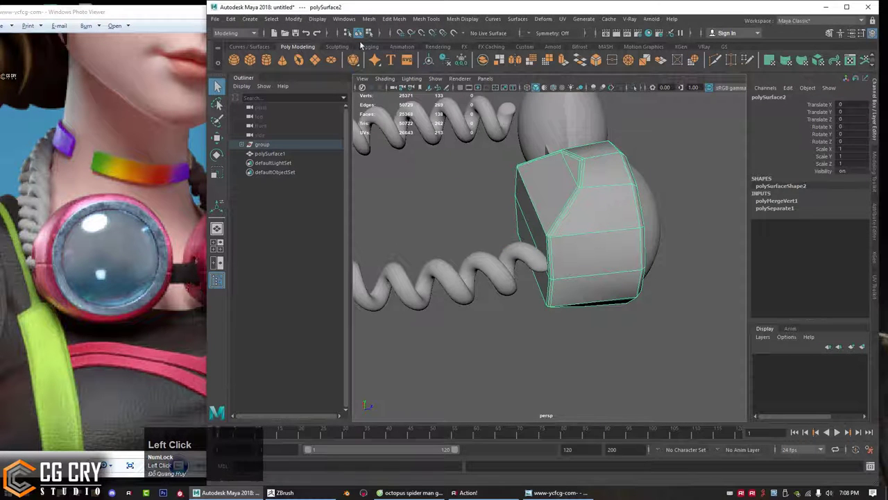
{"action": "right_click", "coordinate": [479, 208], "text": "shift"}
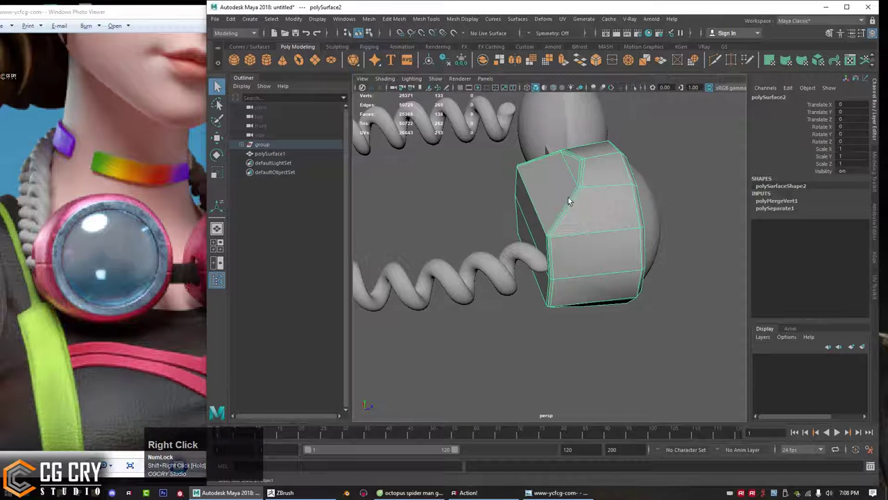
{"action": "right_click_drag", "start_coordinate": [568, 199], "coordinate": [498, 193]}
{"action": "left_click_drag", "start_coordinate": [445, 120], "coordinate": [713, 312]}
{"action": "right_click_drag", "start_coordinate": [596, 223], "coordinate": [673, 166], "text": "shift"}
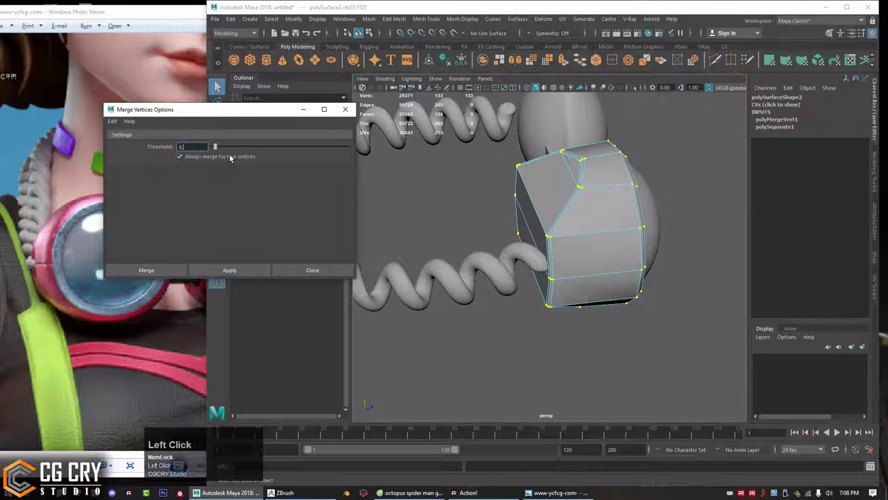
{"action": "type", "text": "0.015"}
{"action": "key", "text": "Return"}
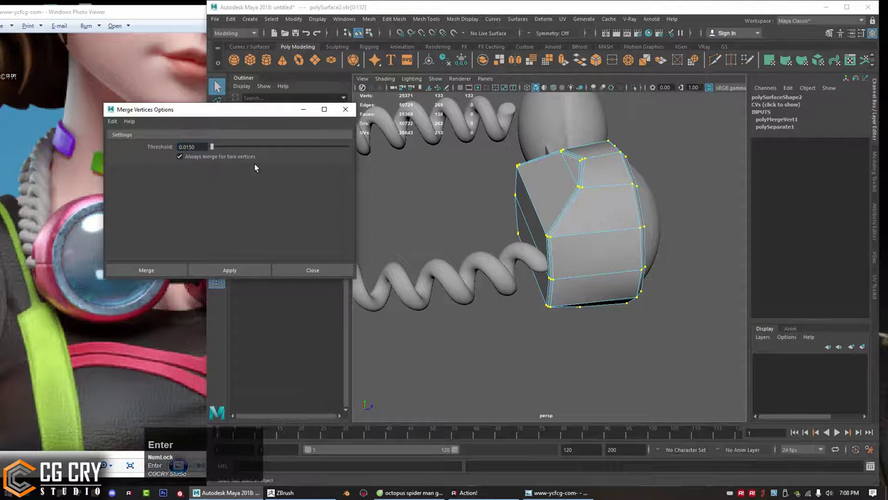
{"action": "left_click", "coordinate": [340, 111]}
Step: Select the edge loop running around the housing's back corner and delete it together with its vertices
{"action": "mouse_move", "coordinate": [602, 191]}
{"action": "left_mouse_down", "text": "alt"}
{"action": "mouse_move", "coordinate": [645, 216]}
{"action": "mouse_move", "coordinate": [609, 192]}
{"action": "left_mouse_up", "text": "alt"}
{"action": "right_click", "coordinate": [593, 191]}
{"action": "mouse_move", "coordinate": [592, 192]}
{"action": "right_mouse_down"}
{"action": "mouse_move", "coordinate": [593, 167]}
{"action": "mouse_move", "coordinate": [598, 199]}
{"action": "right_mouse_up"}
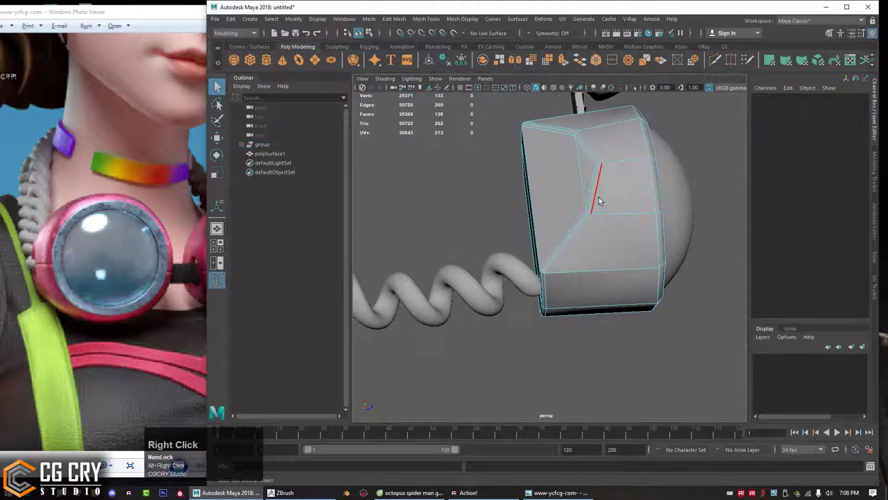
{"action": "double_click", "coordinate": [596, 201]}
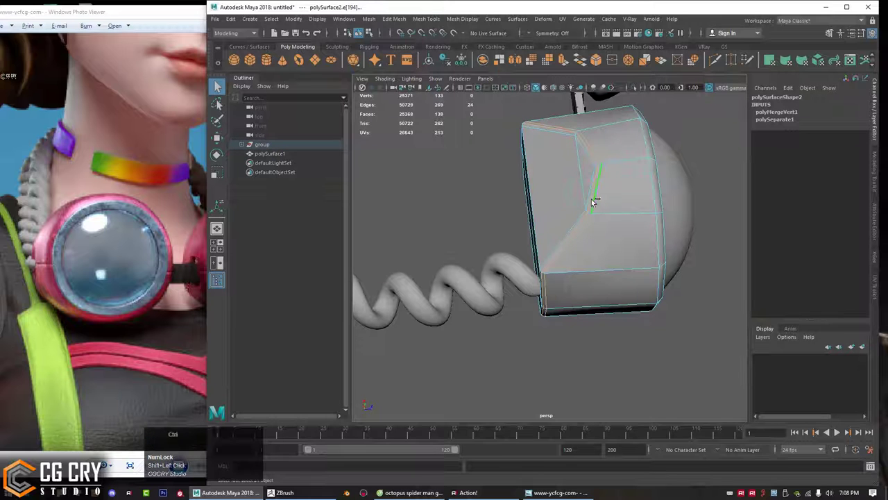
{"action": "key", "text": "ctrl+Delete"}
Step: View the housing from above, mark the slope of its outer side wall, and clear the marking
{"action": "right_click_drag", "start_coordinate": [595, 201], "coordinate": [576, 213], "text": "alt"}
{"action": "mouse_move", "coordinate": [575, 212]}
{"action": "left_mouse_down", "text": "alt"}
{"action": "mouse_move", "coordinate": [475, 233]}
{"action": "mouse_move", "coordinate": [504, 259]}
{"action": "mouse_move", "coordinate": [509, 321]}
{"action": "left_mouse_up", "text": "alt"}
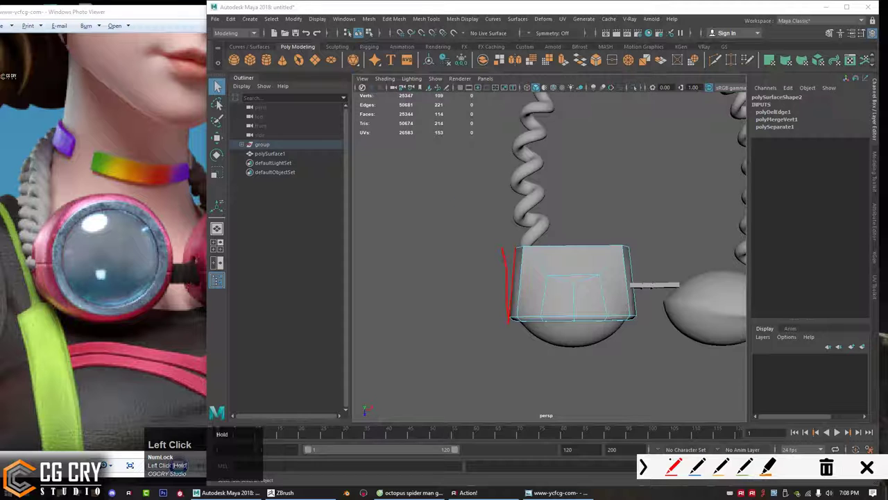
{"action": "key", "text": "Escape"}
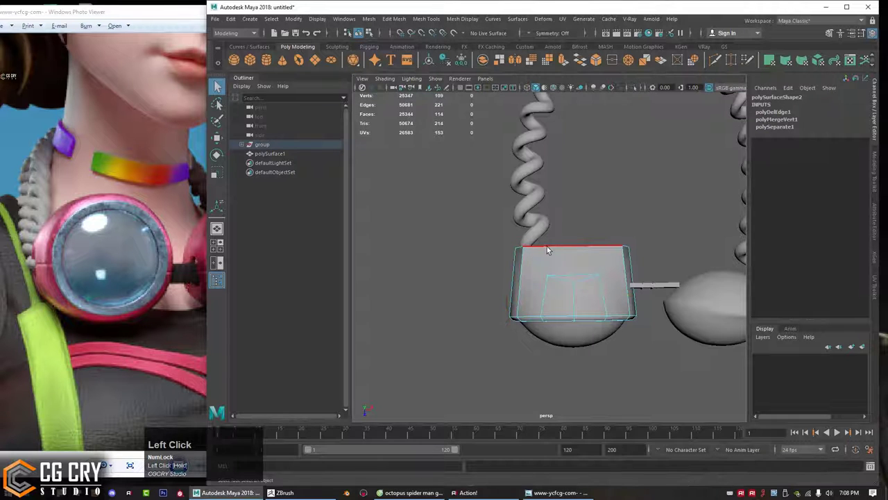
Step: Delete the faces closing the back of the goggle housing
{"action": "mouse_move", "coordinate": [612, 249]}
{"action": "left_mouse_down", "text": "alt"}
{"action": "mouse_move", "coordinate": [577, 250]}
{"action": "mouse_move", "coordinate": [622, 255]}
{"action": "left_mouse_up", "text": "alt"}
{"action": "middle_click_drag", "start_coordinate": [621, 254], "coordinate": [563, 242], "text": "alt"}
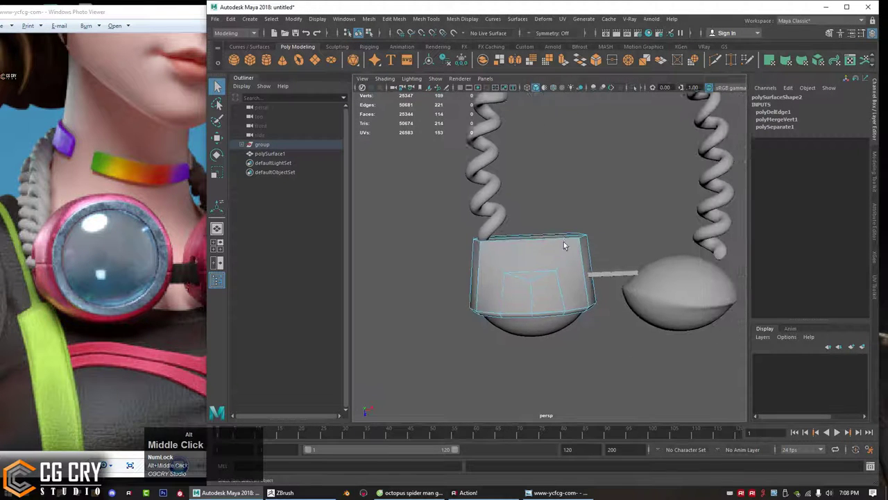
{"action": "left_click_drag", "start_coordinate": [564, 243], "coordinate": [547, 214], "text": "alt"}
{"action": "right_click", "coordinate": [548, 213]}
{"action": "right_click_drag", "start_coordinate": [548, 214], "coordinate": [489, 217]}
{"action": "key", "text": "Delete"}
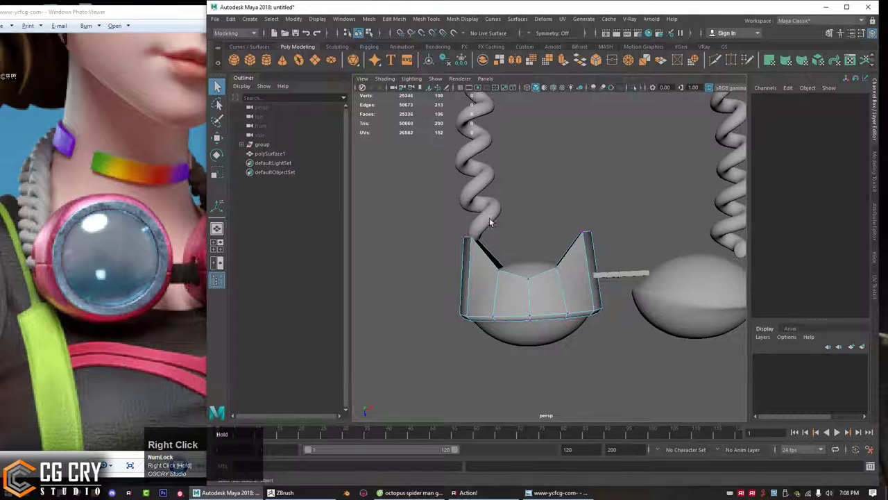
Step: Select the housing's rear rim vertices and scale them flat into one plane along the depth axis
{"action": "left_click_drag", "start_coordinate": [413, 199], "coordinate": [577, 262]}
{"action": "key", "text": "r"}
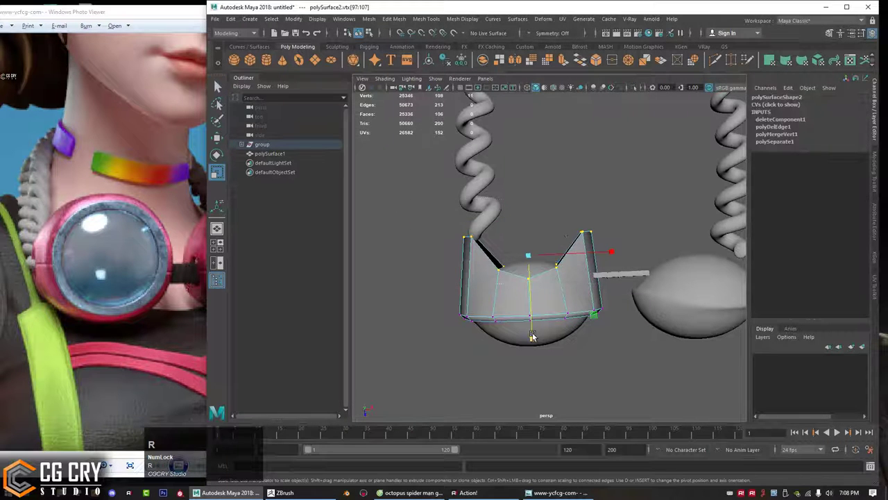
{"action": "left_click_drag", "start_coordinate": [533, 336], "coordinate": [524, 148]}
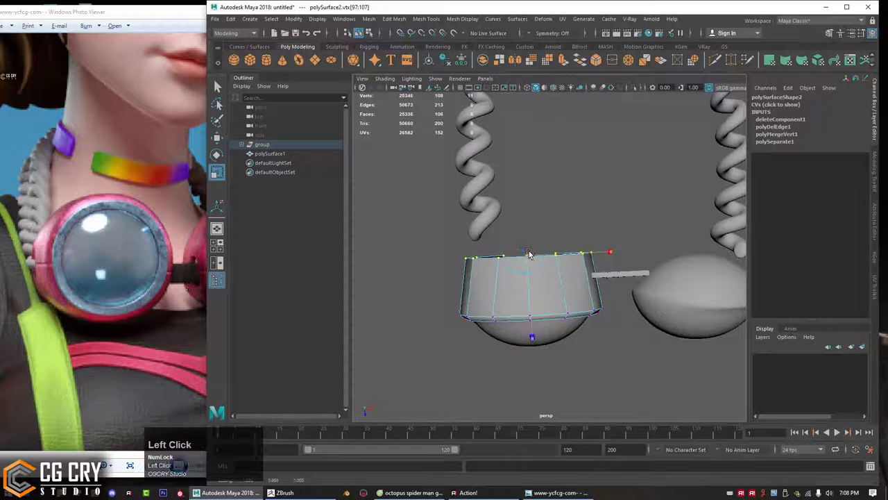
{"action": "left_click_drag", "start_coordinate": [529, 255], "coordinate": [448, 232]}
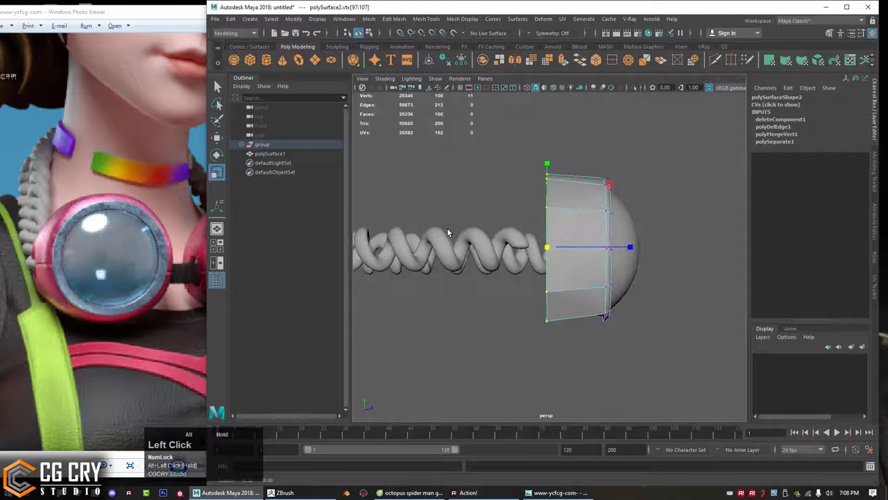
Step: Select the housing's side wall faces and delete them, keeping only the front ring around the lens
{"action": "right_click_drag", "start_coordinate": [488, 229], "coordinate": [492, 257]}
{"action": "left_click_drag", "start_coordinate": [488, 121], "coordinate": [595, 338]}
{"action": "key", "text": "Delete"}
{"action": "left_click_drag", "start_coordinate": [560, 252], "coordinate": [567, 278]}
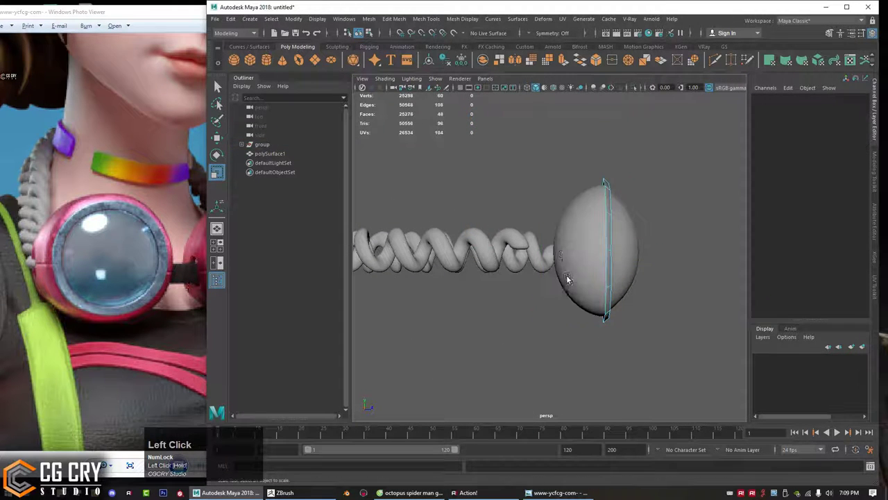
{"action": "left_click_drag", "start_coordinate": [550, 241], "coordinate": [527, 259], "text": "alt"}
{"action": "right_click_drag", "start_coordinate": [520, 198], "coordinate": [572, 199]}
{"action": "left_click", "coordinate": [586, 193]}
{"action": "right_click_drag", "start_coordinate": [607, 153], "coordinate": [615, 159]}
{"action": "left_click", "coordinate": [542, 142]}
{"action": "left_click", "coordinate": [586, 197]}
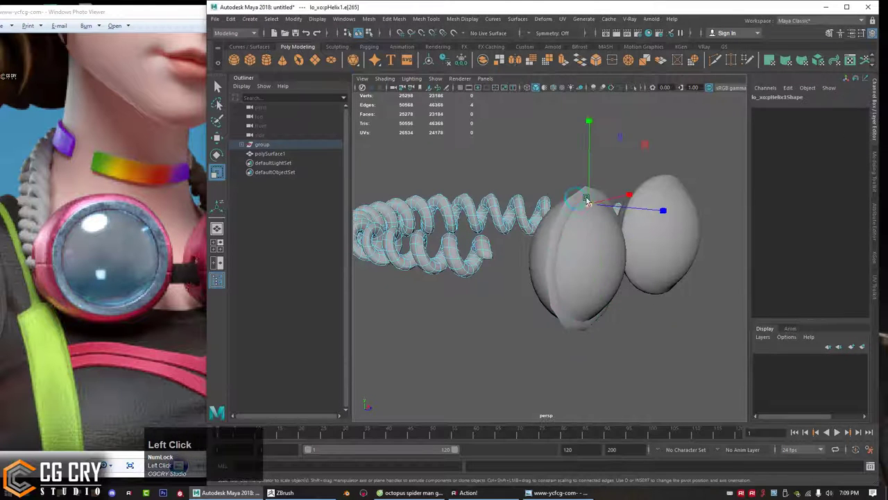
{"action": "left_click", "coordinate": [532, 142]}
{"action": "right_click_drag", "start_coordinate": [526, 143], "coordinate": [573, 116]}
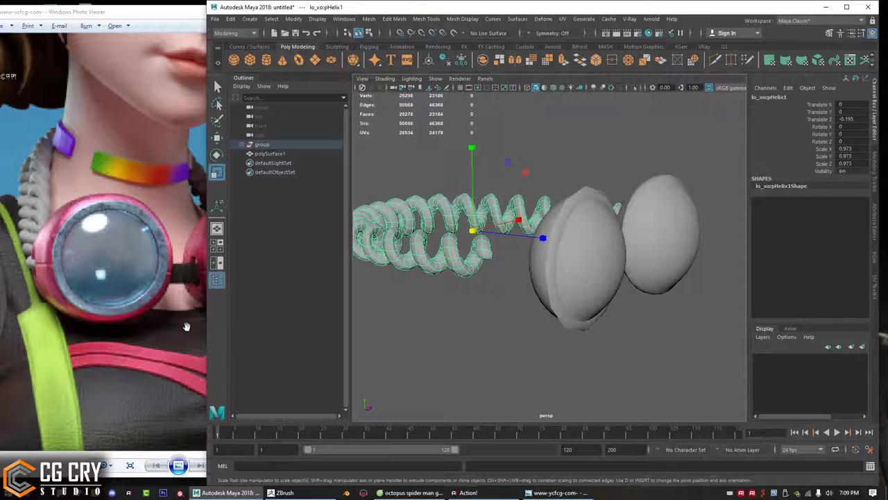
{"action": "left_click", "coordinate": [644, 128]}
{"action": "left_click", "coordinate": [589, 190]}
{"action": "mouse_move", "coordinate": [575, 191]}
{"action": "right_mouse_down"}
{"action": "mouse_move", "coordinate": [571, 177]}
{"action": "mouse_move", "coordinate": [587, 132]}
{"action": "right_mouse_up"}
{"action": "left_click", "coordinate": [570, 196]}
{"action": "left_click", "coordinate": [553, 116]}
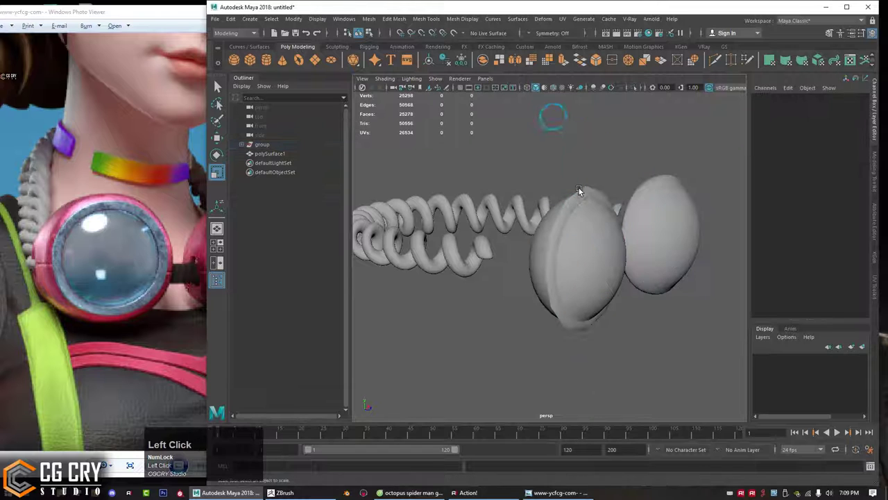
Step: Extrude the front ring's outer border edges straight back along the depth axis to rebuild the goggle housing's side wall
{"action": "left_click", "coordinate": [584, 195]}
{"action": "key", "text": "q"}
{"action": "right_click_drag", "start_coordinate": [573, 175], "coordinate": [575, 150]}
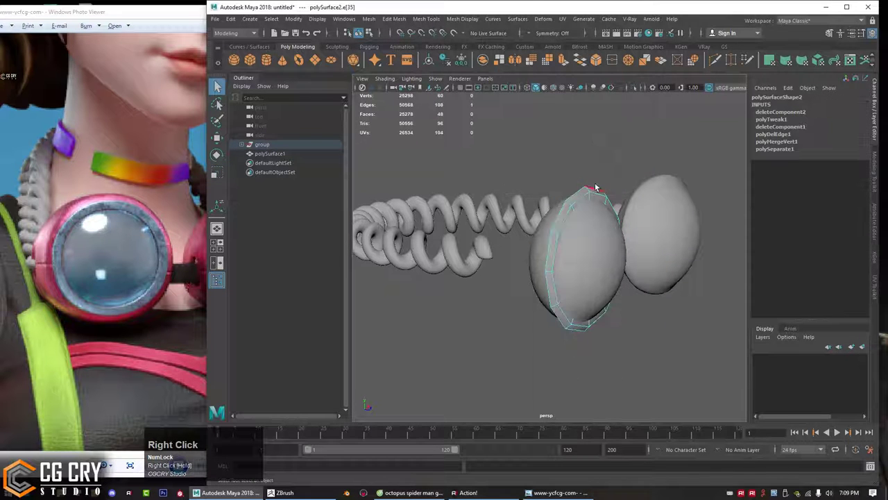
{"action": "key", "text": "w"}
{"action": "left_click_drag", "start_coordinate": [555, 212], "coordinate": [479, 232], "text": "alt"}
{"action": "right_click_drag", "start_coordinate": [492, 208], "coordinate": [582, 157]}
{"action": "left_click_drag", "start_coordinate": [513, 195], "coordinate": [543, 219], "text": "alt"}
{"action": "right_click_drag", "start_coordinate": [540, 222], "coordinate": [565, 241], "text": "alt"}
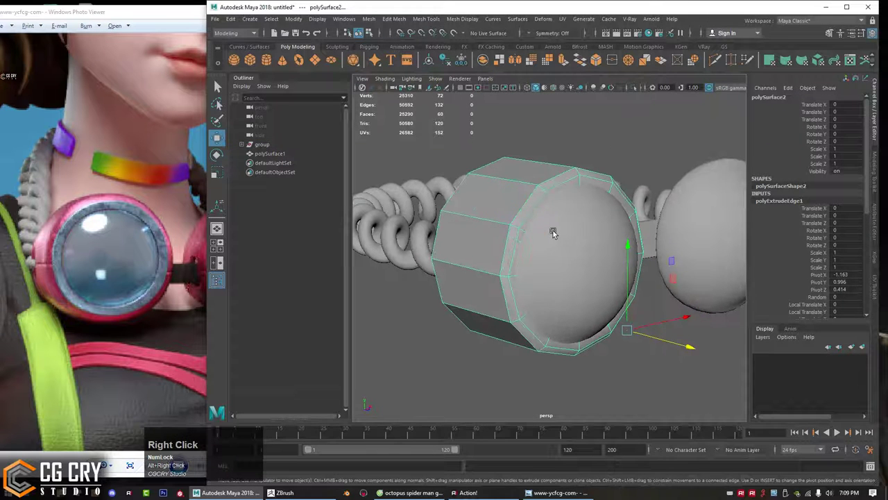
Step: Examine the lens rim and housing shape in the enlarged character reference and compare them with the model
{"action": "left_click", "coordinate": [49, 266]}
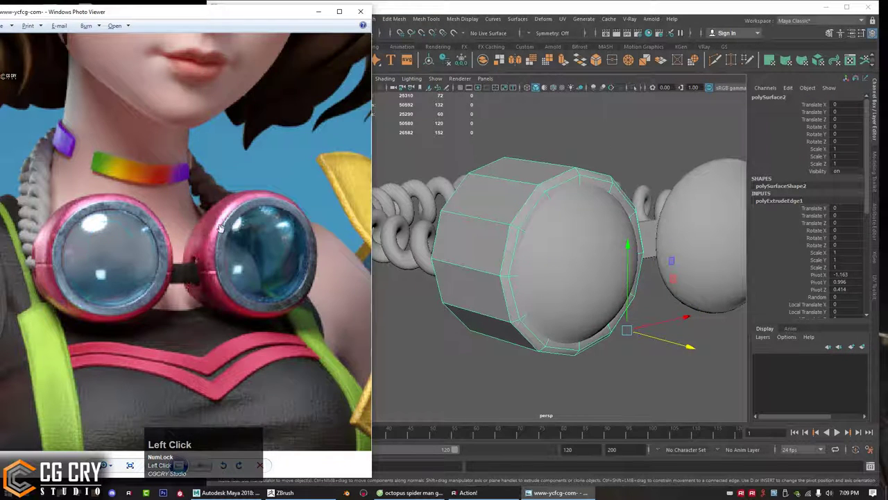
{"action": "scroll", "coordinate": [219, 228], "scroll_direction": "up", "scroll_amount": 1}
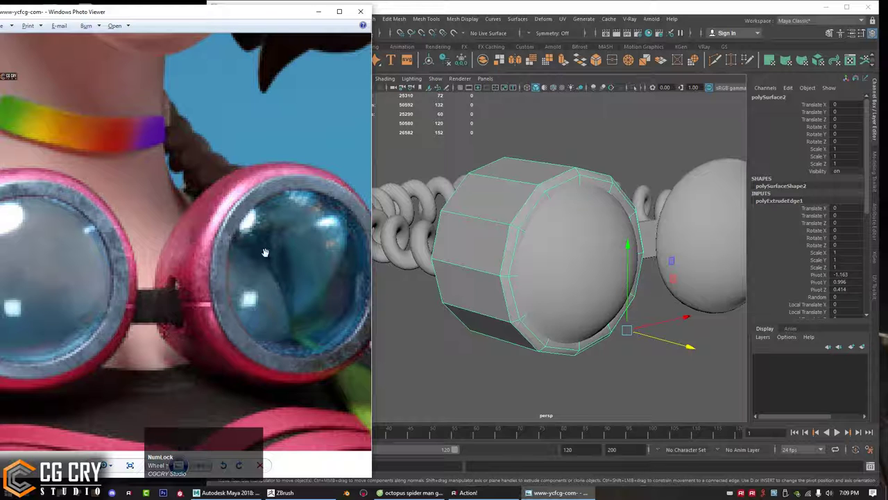
{"action": "key", "text": "ctrl+shift+1"}
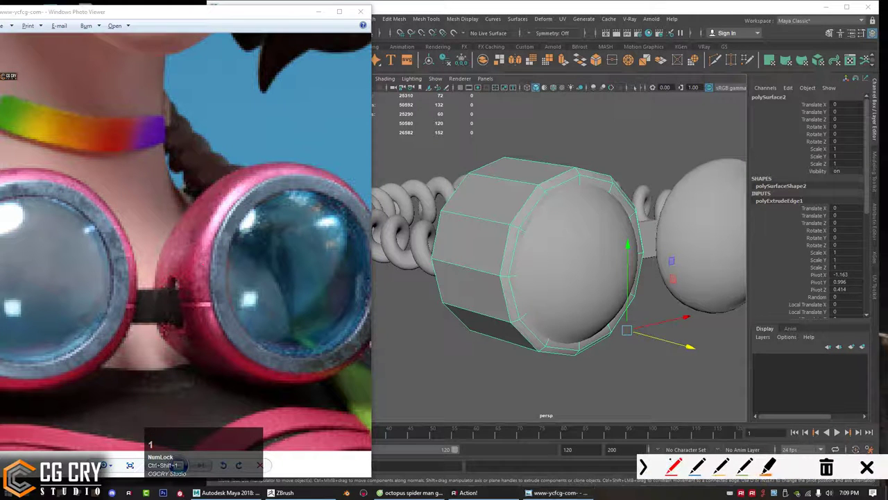
{"action": "key", "text": "Escape"}
{"action": "left_click", "coordinate": [573, 259]}
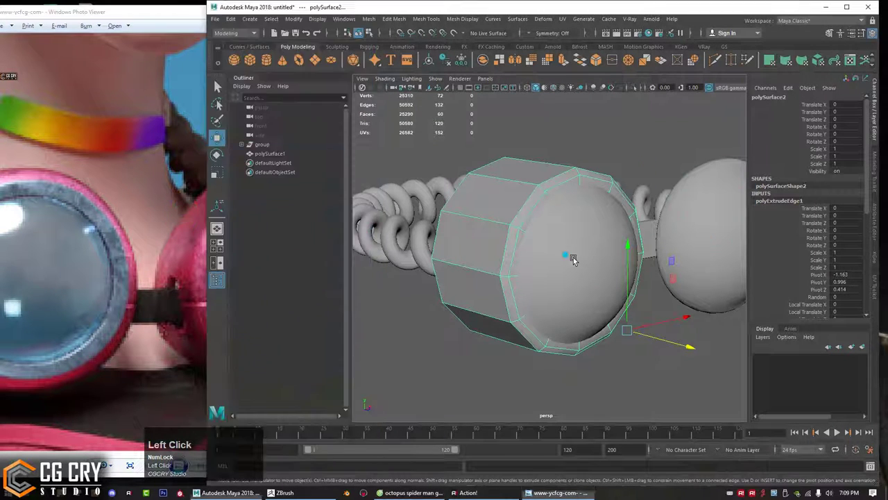
{"action": "mouse_move", "coordinate": [571, 261]}
{"action": "left_mouse_down", "text": "alt"}
{"action": "mouse_move", "coordinate": [542, 267]}
{"action": "mouse_move", "coordinate": [532, 255]}
{"action": "left_mouse_up", "text": "alt"}
{"action": "left_click", "coordinate": [87, 261]}
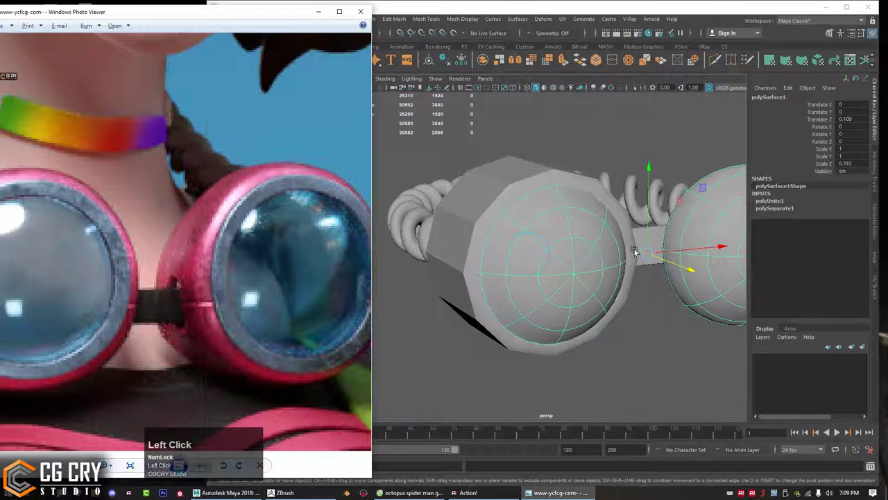
Step: Select all faces of the second lens, the one without a housing, and delete them
{"action": "scroll", "coordinate": [592, 248], "scroll_direction": "down", "scroll_amount": 4}
{"action": "left_click_drag", "start_coordinate": [592, 248], "coordinate": [575, 267], "text": "alt"}
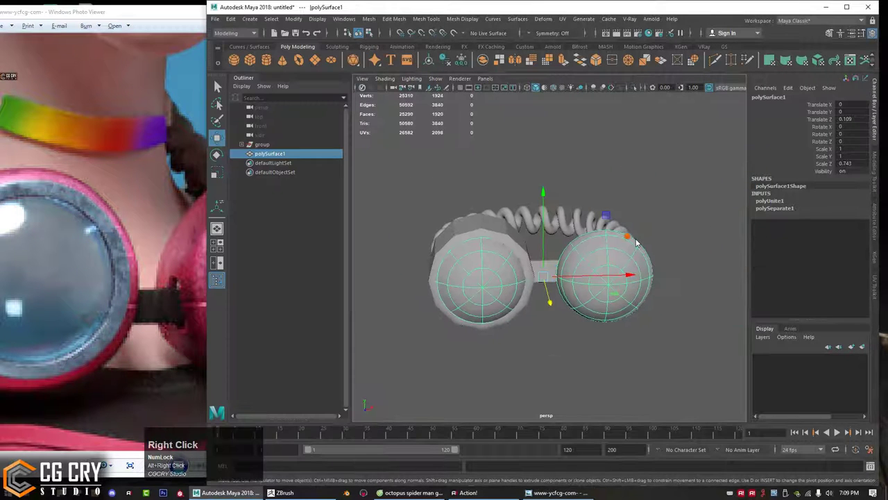
{"action": "right_click_drag", "start_coordinate": [635, 242], "coordinate": [632, 260]}
{"action": "double_click", "coordinate": [632, 261]}
{"action": "key", "text": "Delete"}
{"action": "left_click_drag", "start_coordinate": [551, 268], "coordinate": [501, 268], "text": "alt"}
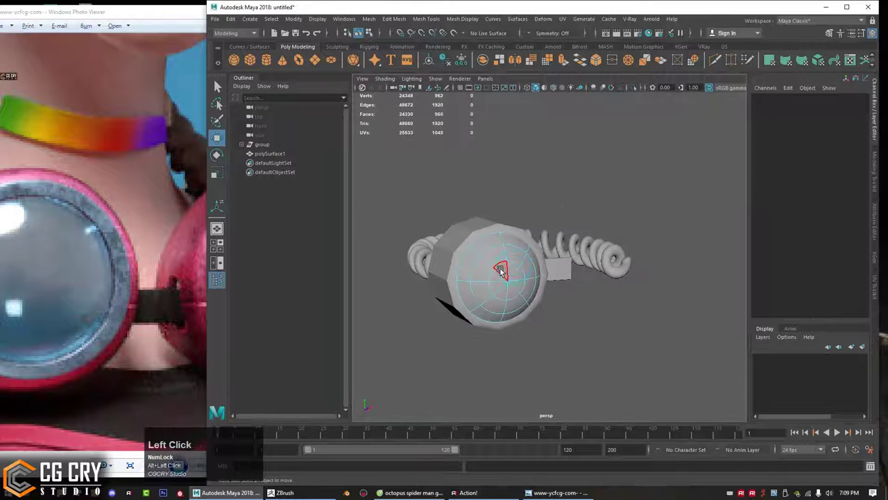
{"action": "right_click_drag", "start_coordinate": [499, 237], "coordinate": [577, 214]}
Step: Center the remaining lens's pivot, scale it down uniformly to about 0.93 in X and Y, and compare it with the reference
{"action": "right_click_drag", "start_coordinate": [479, 265], "coordinate": [495, 269], "text": "alt"}
{"action": "left_click", "coordinate": [496, 269]}
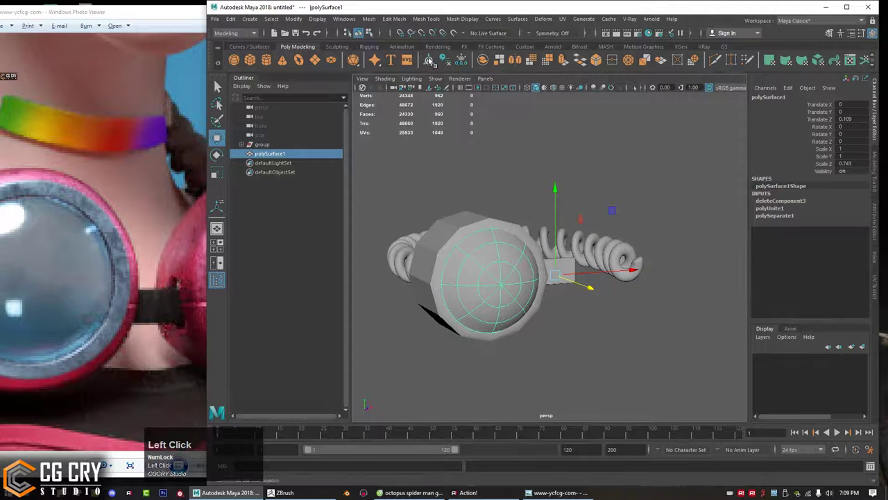
{"action": "key", "text": "r"}
{"action": "left_click_drag", "start_coordinate": [487, 280], "coordinate": [476, 291]}
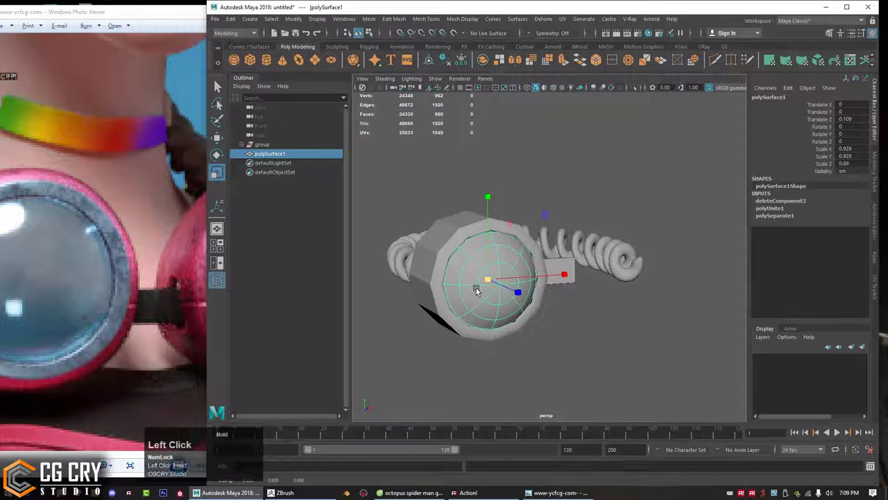
{"action": "left_click", "coordinate": [166, 263]}
{"action": "key", "text": "ctrl+shift+1"}
{"action": "key", "text": "Escape"}
{"action": "left_click", "coordinate": [352, 242]}
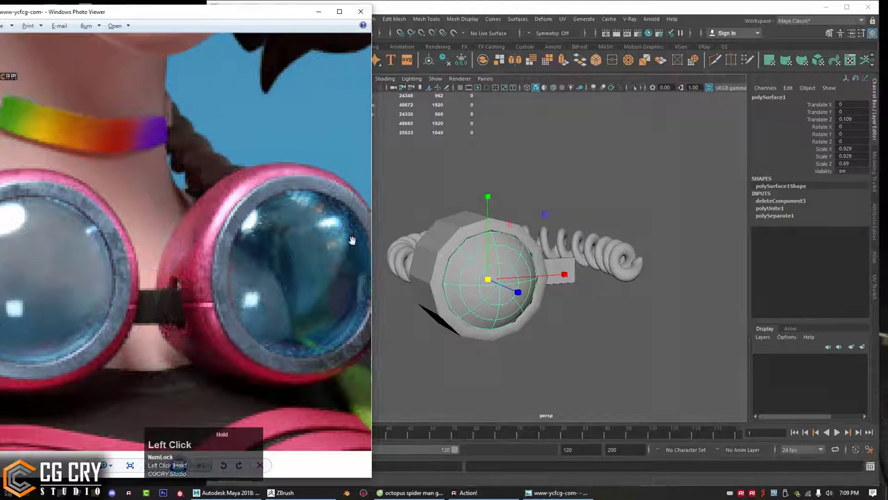
Step: Turn off the lens's smooth preview, select its outermost face loop, and duplicate those faces as a separate ring
{"action": "right_click_drag", "start_coordinate": [479, 274], "coordinate": [546, 282], "text": "alt"}
{"action": "middle_click_drag", "start_coordinate": [496, 306], "coordinate": [584, 311], "text": "alt"}
{"action": "right_click_drag", "start_coordinate": [584, 312], "coordinate": [555, 285], "text": "alt"}
{"action": "key", "text": "1"}
{"action": "right_click_drag", "start_coordinate": [553, 235], "coordinate": [552, 265]}
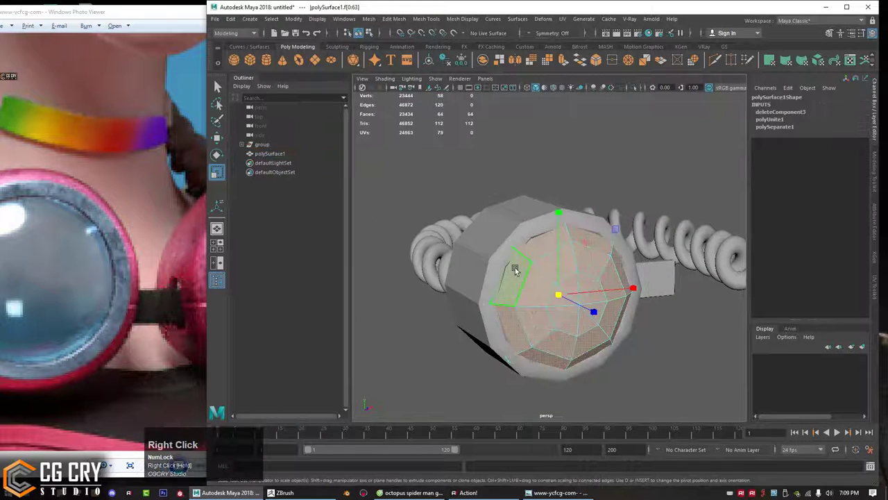
{"action": "key", "text": "q"}
{"action": "left_click", "coordinate": [515, 276]}
{"action": "double_click", "coordinate": [508, 324], "text": "shift"}
{"action": "left_click_drag", "start_coordinate": [520, 320], "coordinate": [512, 303], "text": "alt"}
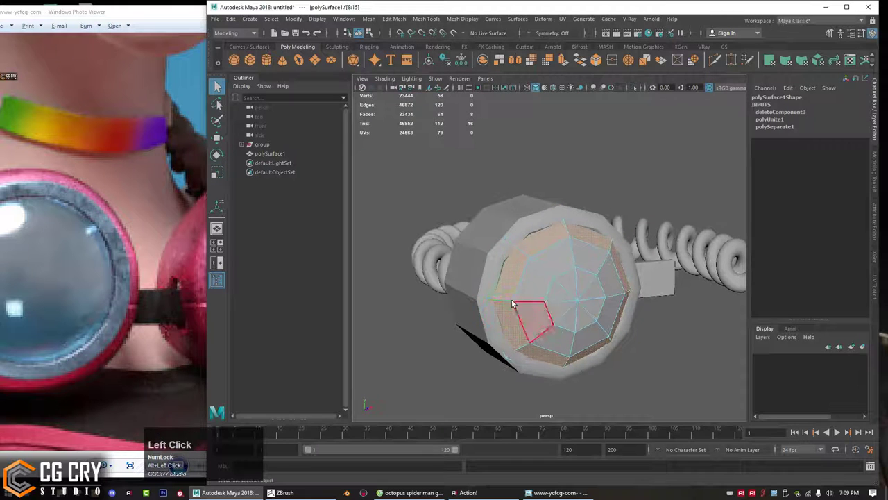
{"action": "right_click_drag", "start_coordinate": [508, 301], "coordinate": [490, 480], "text": "shift"}
{"action": "right_click_drag", "start_coordinate": [494, 472], "coordinate": [496, 441], "text": "shift"}
Step: Select the duplicated ring, center its pivot, delete its construction history, and freeze its transformations
{"action": "key", "text": "q"}
{"action": "left_click_drag", "start_coordinate": [444, 314], "coordinate": [459, 319], "text": "alt"}
{"action": "left_click", "coordinate": [596, 300]}
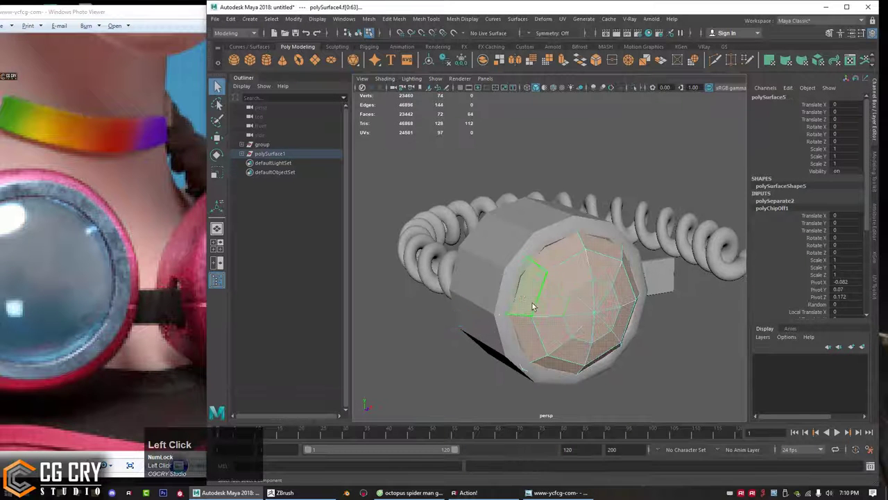
{"action": "right_click_drag", "start_coordinate": [523, 290], "coordinate": [553, 264]}
{"action": "left_click", "coordinate": [531, 289]}
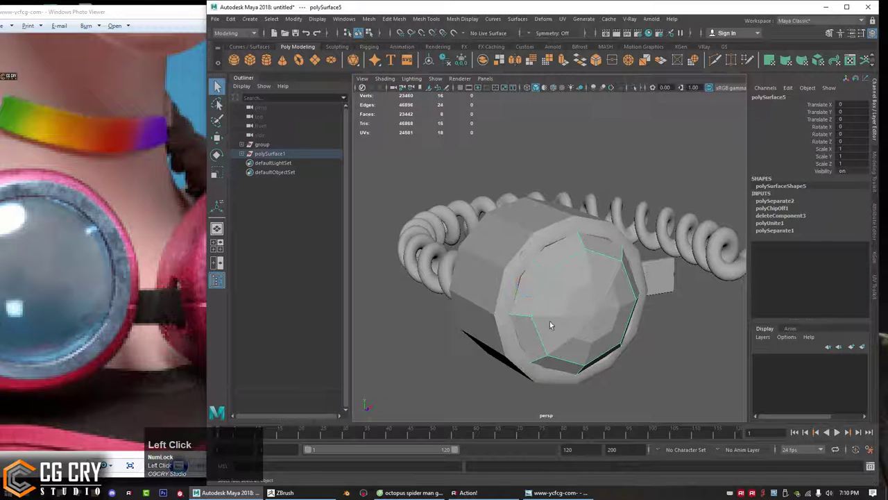
{"action": "key", "text": "r"}
{"action": "left_click_drag", "start_coordinate": [560, 329], "coordinate": [575, 340], "text": "alt"}
{"action": "left_click", "coordinate": [426, 58]}
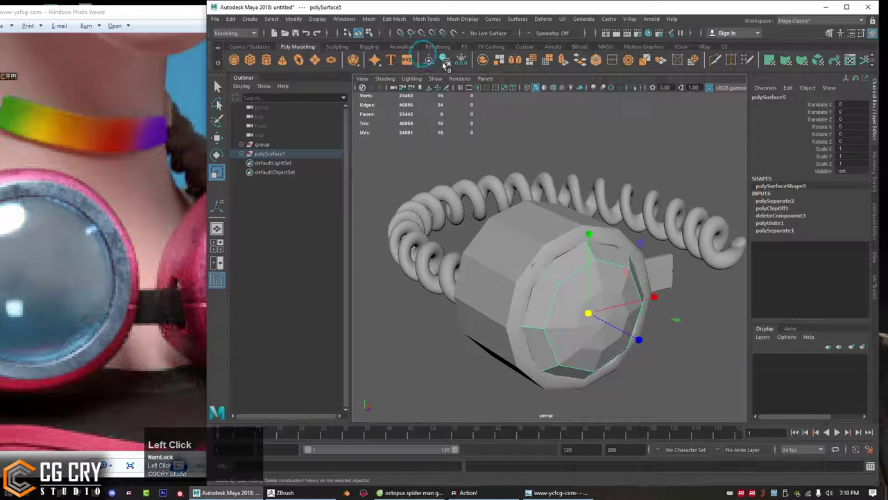
{"action": "left_click", "coordinate": [444, 62]}
{"action": "left_click", "coordinate": [460, 61]}
Step: Scale the duplicated ring along the depth axis and flatten all its vertices into one plane
{"action": "left_click_drag", "start_coordinate": [635, 340], "coordinate": [556, 267]}
{"action": "left_click_drag", "start_coordinate": [556, 302], "coordinate": [674, 297], "text": "alt"}
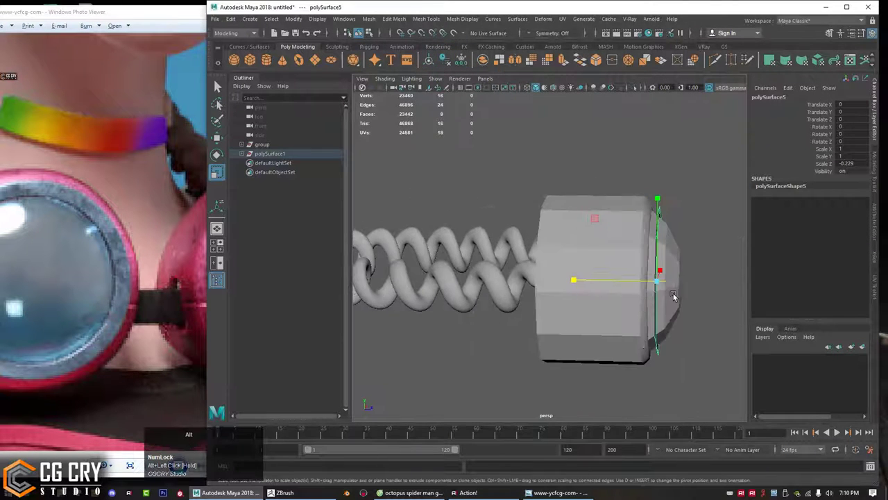
{"action": "middle_click_drag", "start_coordinate": [674, 298], "coordinate": [618, 304], "text": "alt"}
{"action": "right_click_drag", "start_coordinate": [721, 235], "coordinate": [590, 186]}
{"action": "left_click_drag", "start_coordinate": [516, 148], "coordinate": [698, 397]}
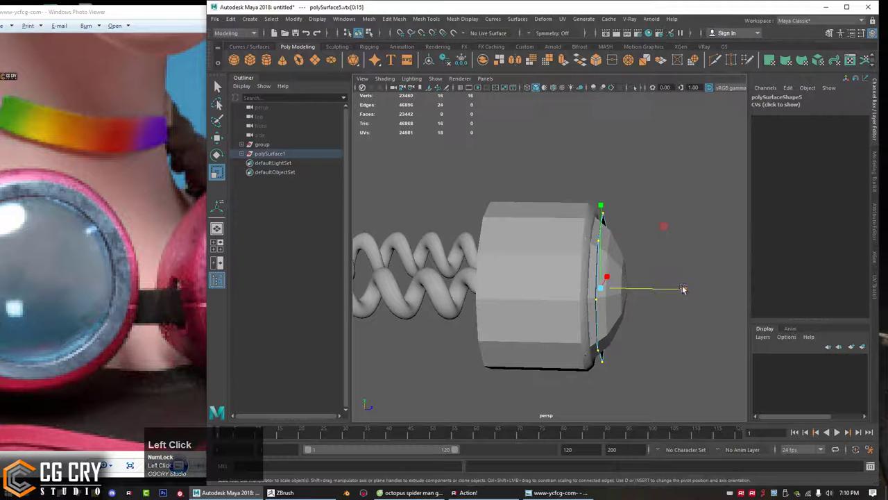
{"action": "left_click_drag", "start_coordinate": [682, 289], "coordinate": [636, 289]}
{"action": "left_click_drag", "start_coordinate": [318, 288], "coordinate": [316, 288]}
{"action": "left_click_drag", "start_coordinate": [620, 304], "coordinate": [554, 297], "text": "alt"}
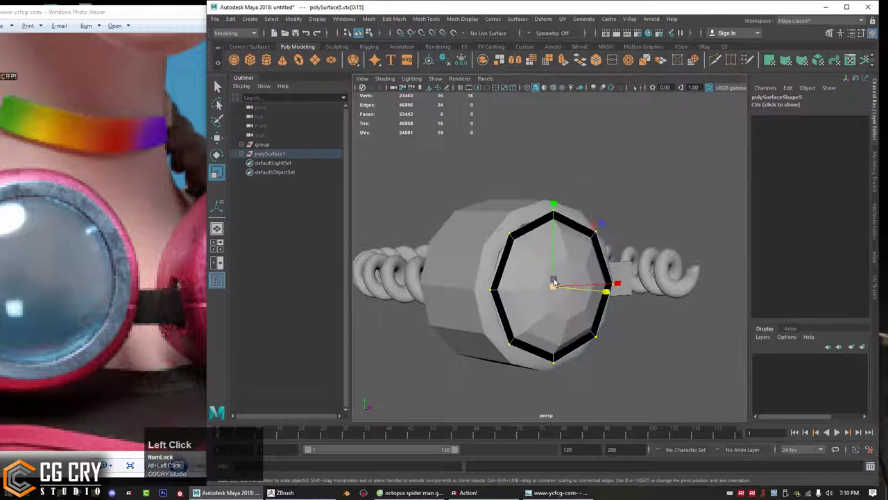
Step: Reverse the flat ring's normals and scale its faces up in height and width toward the housing's rim
{"action": "right_click_drag", "start_coordinate": [634, 216], "coordinate": [553, 224]}
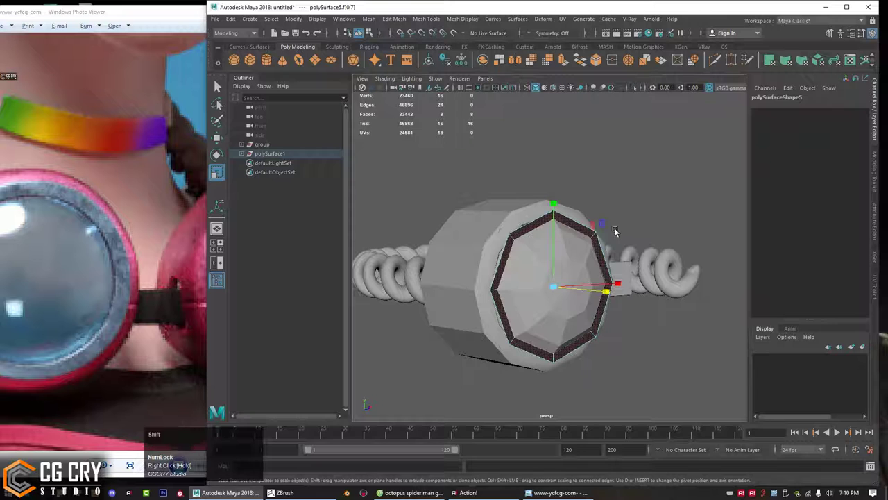
{"action": "right_click_drag", "start_coordinate": [615, 231], "coordinate": [656, 248], "text": "shift"}
{"action": "key", "text": "q"}
{"action": "left_click_drag", "start_coordinate": [552, 248], "coordinate": [548, 268], "text": "alt"}
{"action": "key", "text": "r"}
{"action": "left_click_drag", "start_coordinate": [593, 236], "coordinate": [597, 225]}
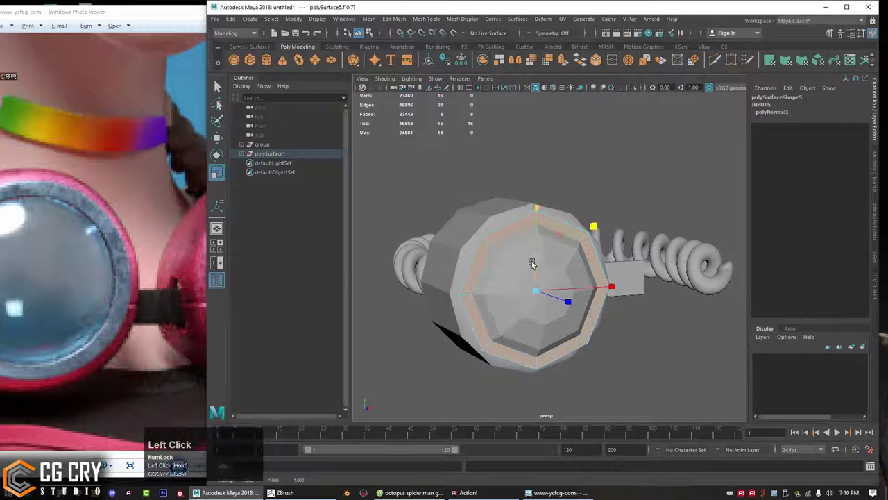
{"action": "left_click_drag", "start_coordinate": [532, 263], "coordinate": [561, 281], "text": "alt"}
Step: Extrude the ring's faces with a Local Translate Z of -0.052 to give it thickness
{"action": "key", "text": "ctrl+e"}
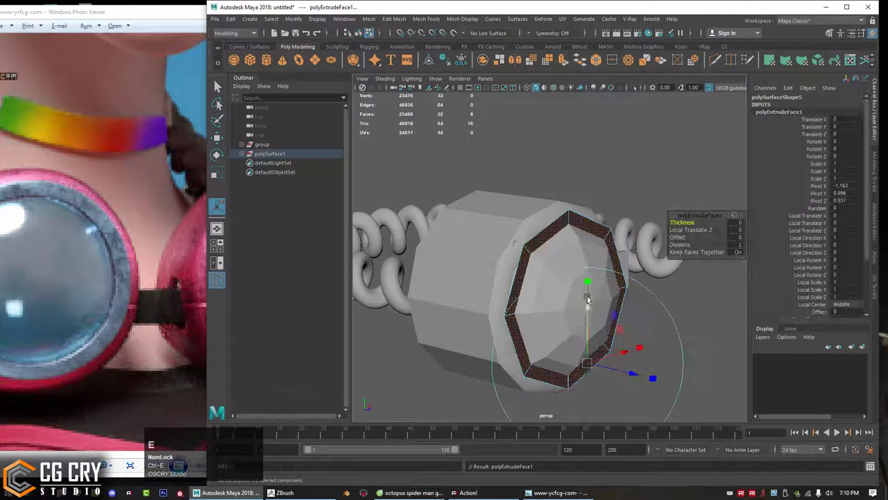
{"action": "left_click_drag", "start_coordinate": [621, 373], "coordinate": [621, 373]}
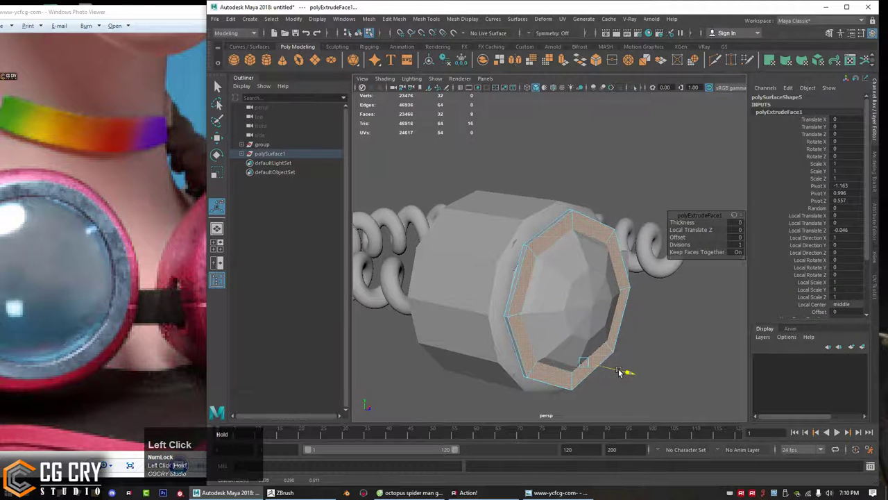
{"action": "key", "text": "q"}
{"action": "left_click_drag", "start_coordinate": [588, 347], "coordinate": [618, 349], "text": "alt"}
{"action": "key", "text": "w"}
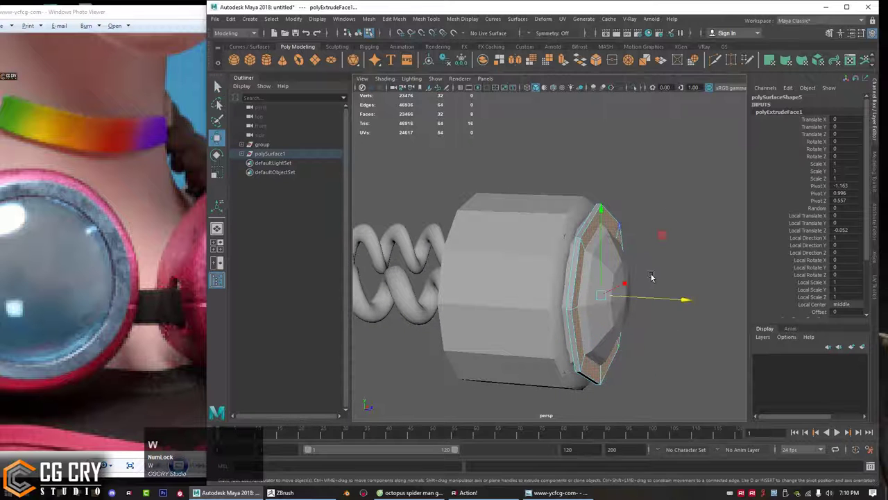
{"action": "left_click_drag", "start_coordinate": [669, 301], "coordinate": [654, 300]}
{"action": "key", "text": "z"}
Step: Move the thickened ring back toward the housing to Translate Z -0.104 and check it in smooth preview
{"action": "right_click_drag", "start_coordinate": [626, 290], "coordinate": [707, 254]}
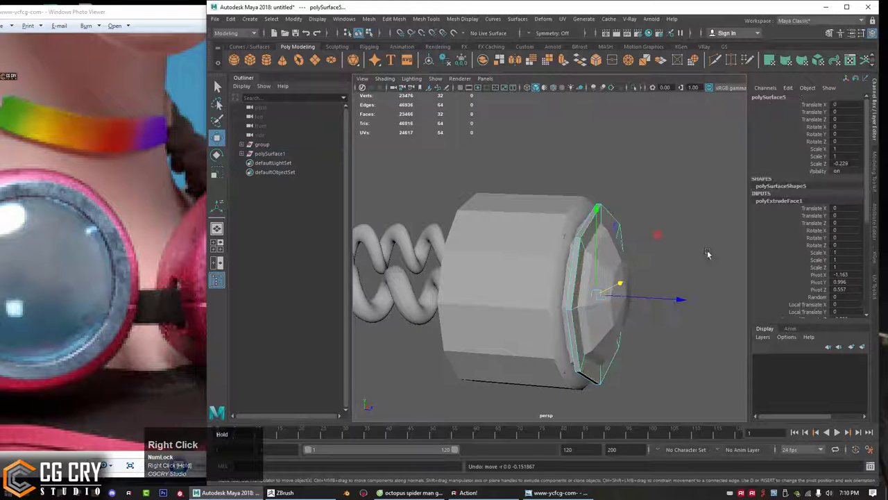
{"action": "left_click_drag", "start_coordinate": [648, 299], "coordinate": [616, 300]}
{"action": "left_click_drag", "start_coordinate": [569, 267], "coordinate": [509, 235], "text": "alt"}
{"action": "key", "text": "3"}
{"action": "key", "text": "1"}
{"action": "right_click_drag", "start_coordinate": [509, 235], "coordinate": [599, 195]}
{"action": "left_click", "coordinate": [567, 219]}
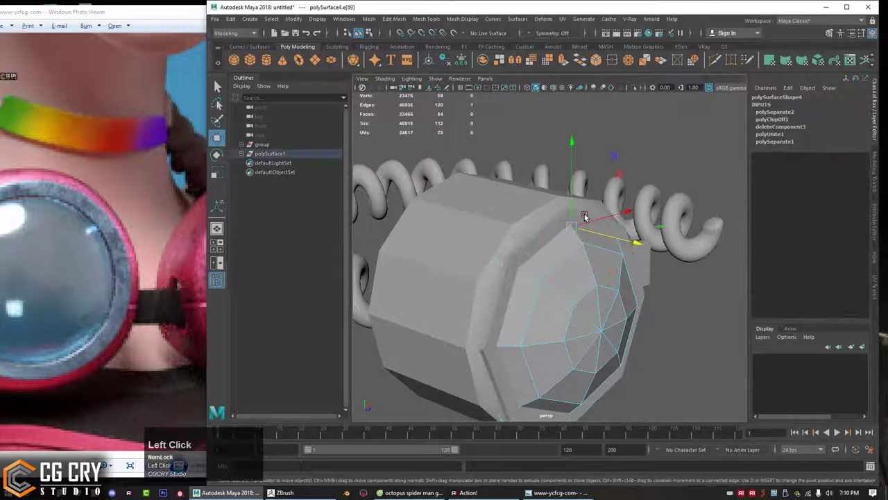
{"action": "key", "text": "q"}
{"action": "right_click_drag", "start_coordinate": [538, 235], "coordinate": [673, 149]}
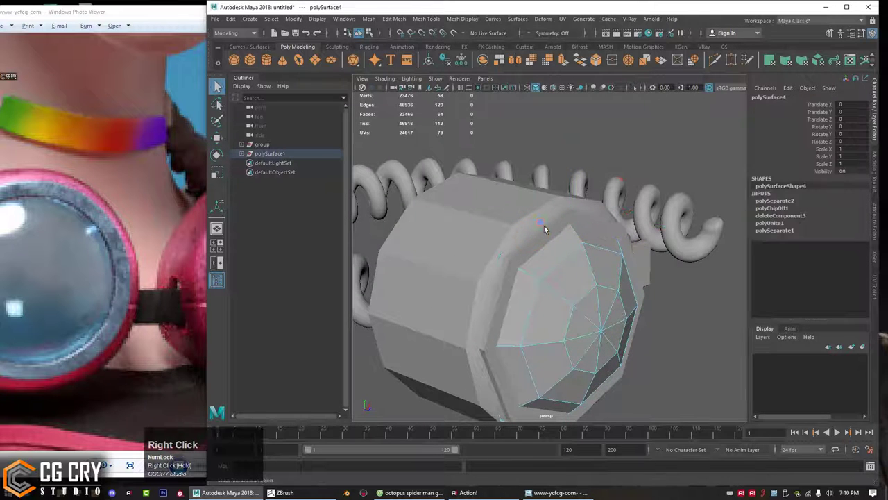
Step: Select the thickened ring around the lens and isolate it in the view
{"action": "left_click", "coordinate": [550, 228]}
{"action": "left_click_drag", "start_coordinate": [550, 229], "coordinate": [557, 217], "text": "alt"}
{"action": "right_click_drag", "start_coordinate": [629, 154], "coordinate": [630, 120]}
{"action": "right_click_drag", "start_coordinate": [549, 227], "coordinate": [555, 111], "text": "alt"}
{"action": "left_click", "coordinate": [542, 232]}
{"action": "left_click", "coordinate": [636, 88]}
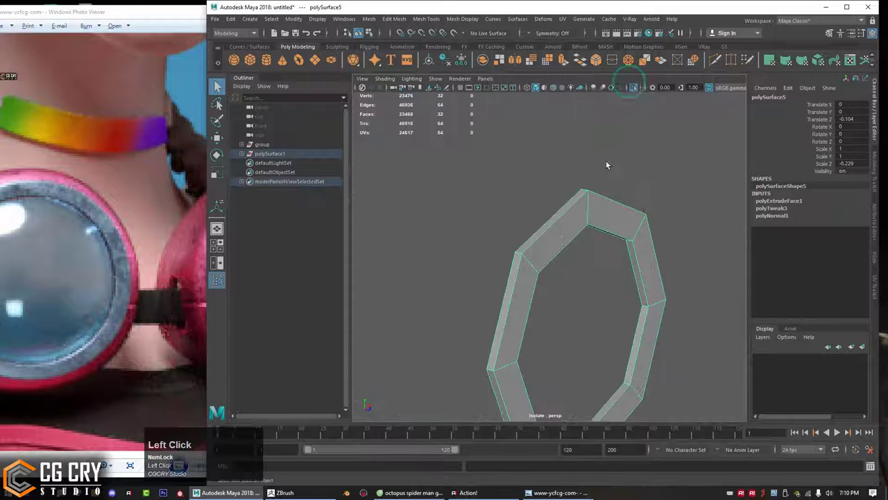
Step: Bevel the ring's inner and outer edge loops on both its front and back, and preview it smoothed
{"action": "right_click_drag", "start_coordinate": [606, 151], "coordinate": [603, 120]}
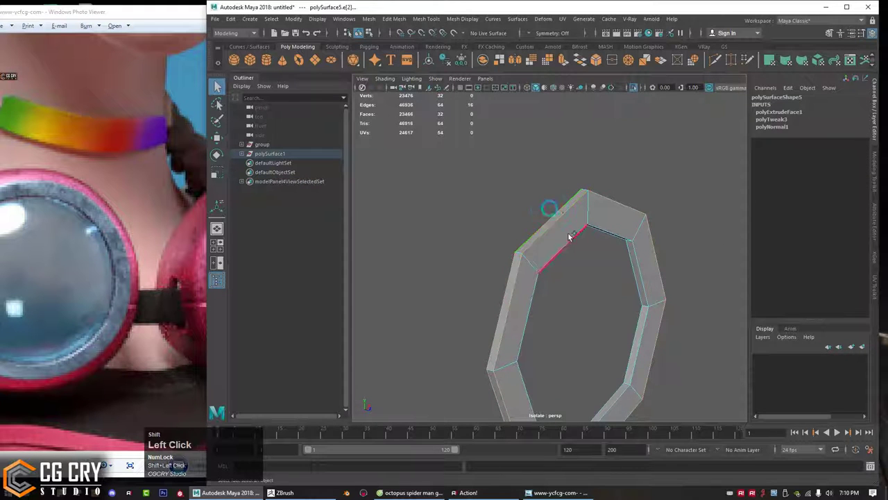
{"action": "left_click_drag", "start_coordinate": [587, 251], "coordinate": [568, 249], "text": "alt"}
{"action": "left_click", "coordinate": [538, 161], "text": "shift"}
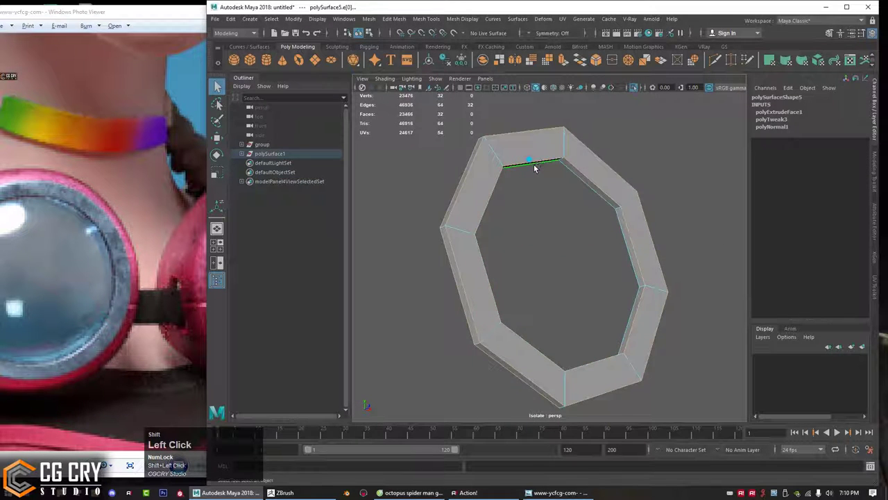
{"action": "left_click_drag", "start_coordinate": [534, 168], "coordinate": [628, 232], "text": "alt"}
{"action": "left_click", "coordinate": [875, 230]}
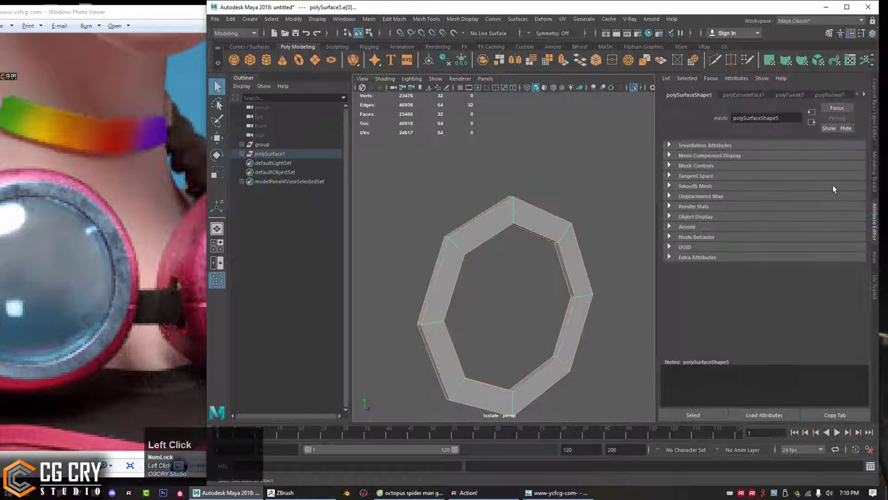
{"action": "left_click", "coordinate": [878, 179]}
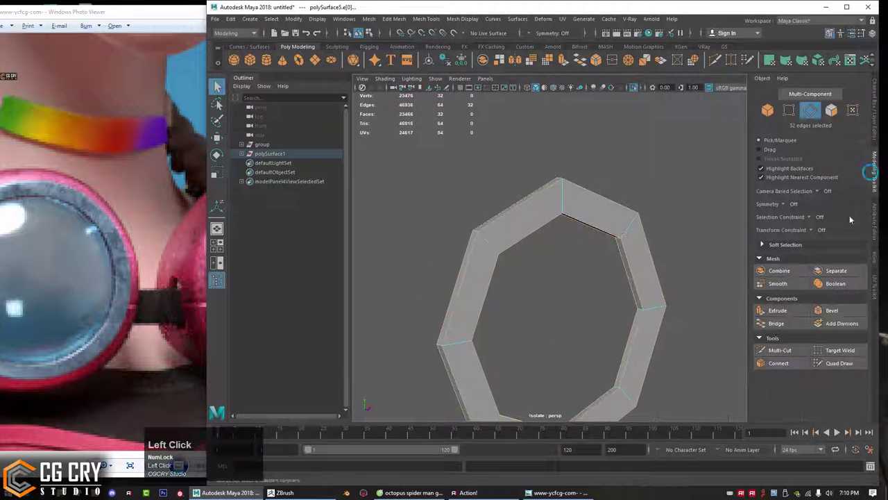
{"action": "left_click", "coordinate": [831, 310]}
{"action": "left_click_drag", "start_coordinate": [591, 294], "coordinate": [522, 267], "text": "alt"}
{"action": "middle_click_drag", "start_coordinate": [522, 267], "coordinate": [520, 279], "text": "alt"}
{"action": "right_click_drag", "start_coordinate": [521, 279], "coordinate": [530, 312], "text": "alt"}
{"action": "key", "text": "e"}
{"action": "key", "text": "3"}
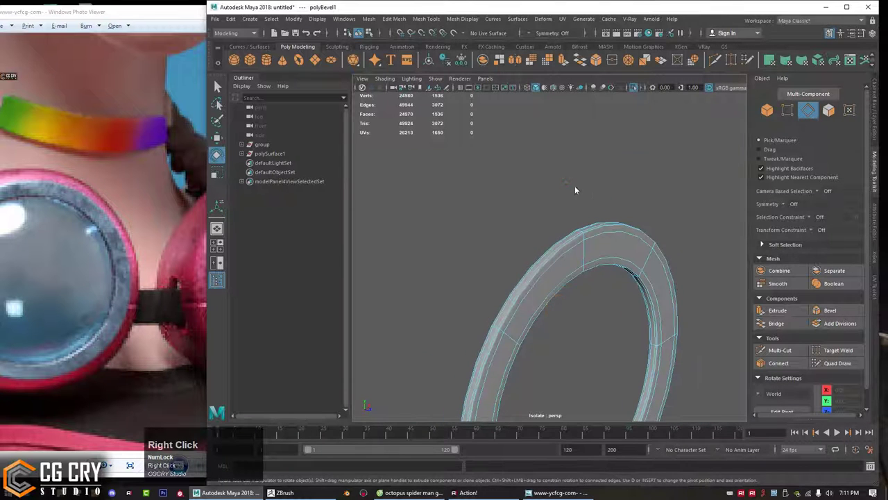
Step: Return the ring to object selection and end its isolation to show the whole goggles model
{"action": "right_click_drag", "start_coordinate": [575, 187], "coordinate": [611, 115]}
{"action": "left_click", "coordinate": [637, 88]}
{"action": "right_click_drag", "start_coordinate": [631, 167], "coordinate": [567, 225], "text": "alt"}
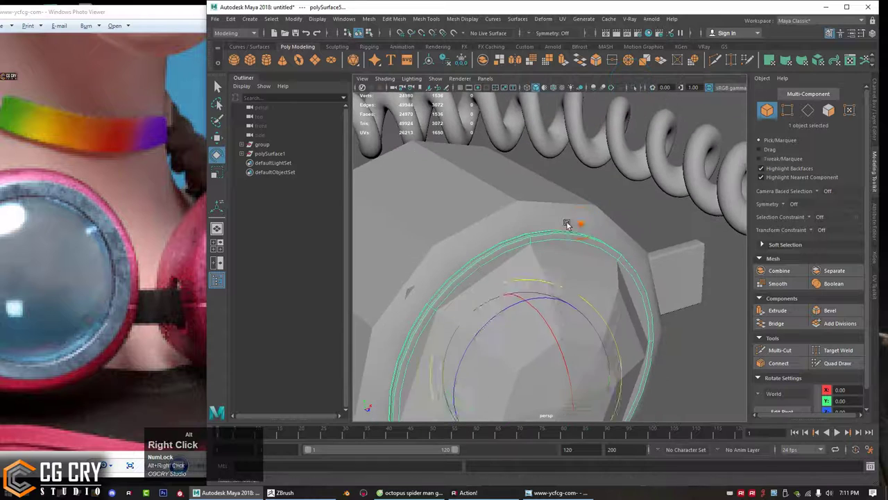
Step: Select the metal ring around the lens and scale it up slightly across its width and height
{"action": "key", "text": "q"}
{"action": "left_click", "coordinate": [568, 282]}
{"action": "right_click_drag", "start_coordinate": [567, 280], "coordinate": [529, 272], "text": "alt"}
{"action": "left_click_drag", "start_coordinate": [527, 271], "coordinate": [475, 244], "text": "alt"}
{"action": "left_click", "coordinate": [475, 243]}
{"action": "key", "text": "r"}
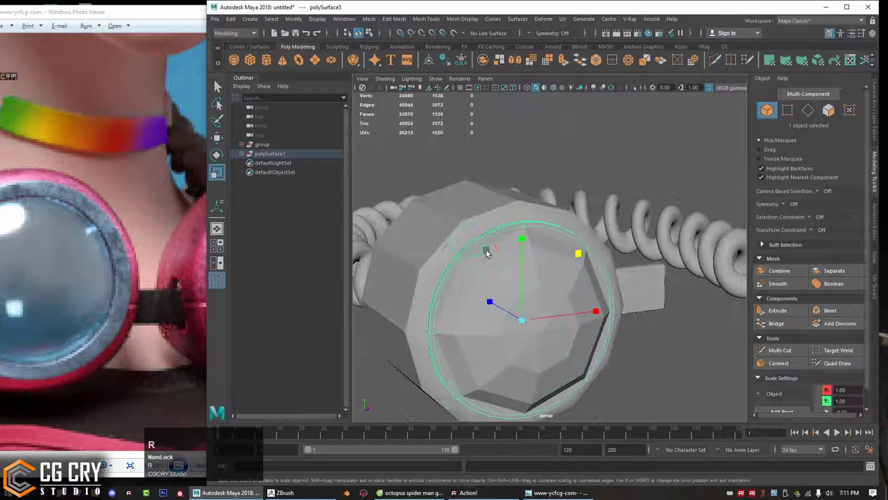
{"action": "left_click_drag", "start_coordinate": [577, 254], "coordinate": [579, 252]}
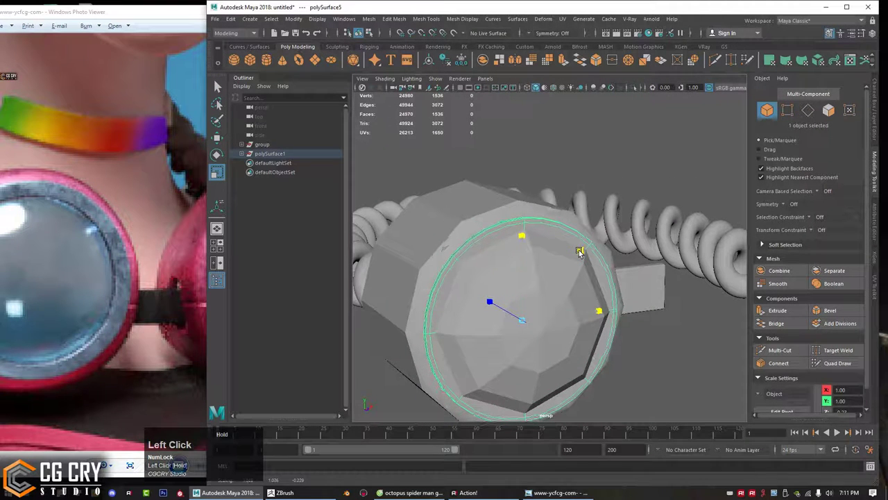
{"action": "key", "text": "q"}
Step: Check the rim's width against the goggles reference and isolate the ring in the view
{"action": "left_click", "coordinate": [189, 226]}
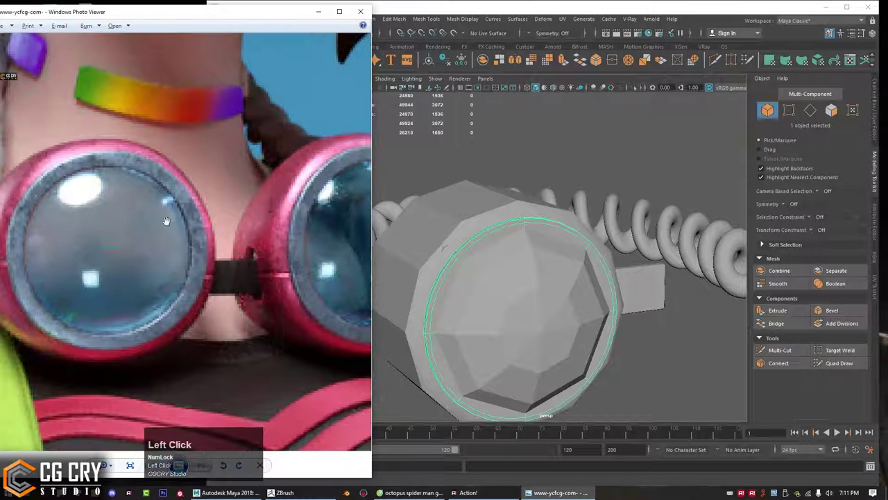
{"action": "left_click", "coordinate": [560, 174]}
{"action": "left_click_drag", "start_coordinate": [556, 167], "coordinate": [539, 225]}
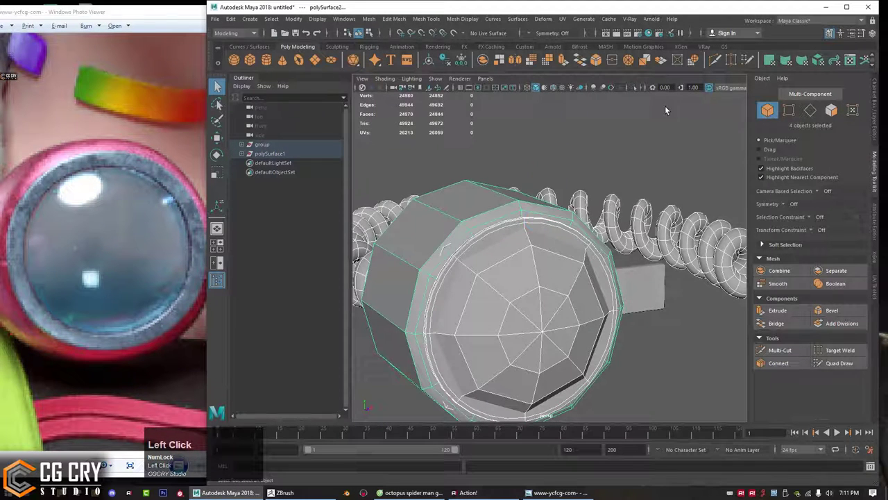
{"action": "left_click", "coordinate": [548, 224]}
{"action": "left_click", "coordinate": [634, 87]}
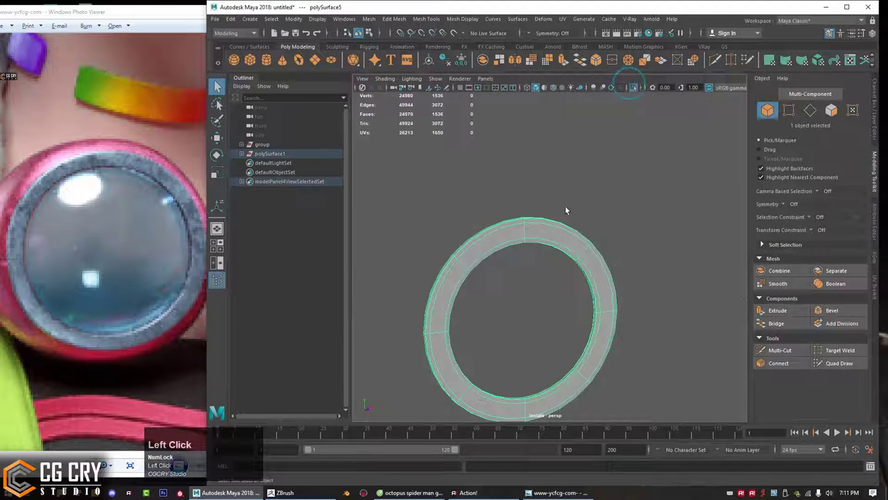
Step: Turn off the ring's smooth preview and select the full loop of faces along its inner wall
{"action": "right_click", "coordinate": [533, 224]}
{"action": "right_click_drag", "start_coordinate": [556, 214], "coordinate": [538, 247]}
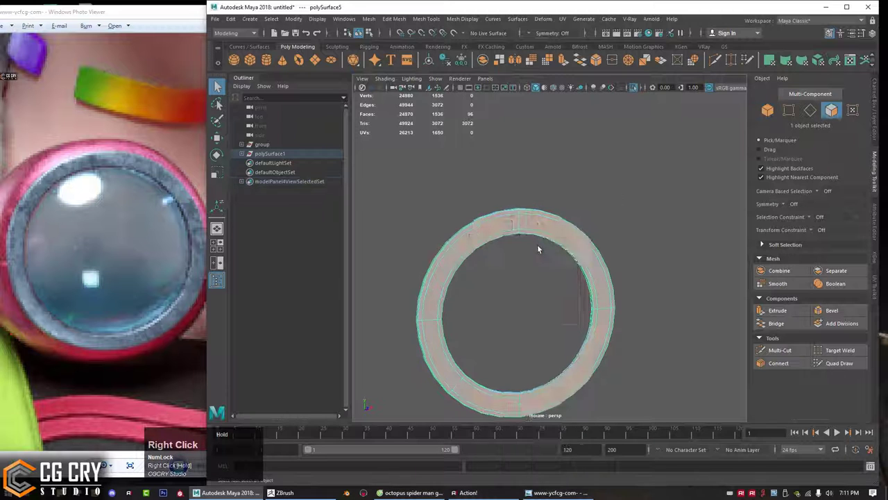
{"action": "left_click_drag", "start_coordinate": [537, 245], "coordinate": [518, 241], "text": "alt"}
{"action": "left_click", "coordinate": [519, 224]}
{"action": "key", "text": "1"}
{"action": "key", "text": "ctrl+z"}
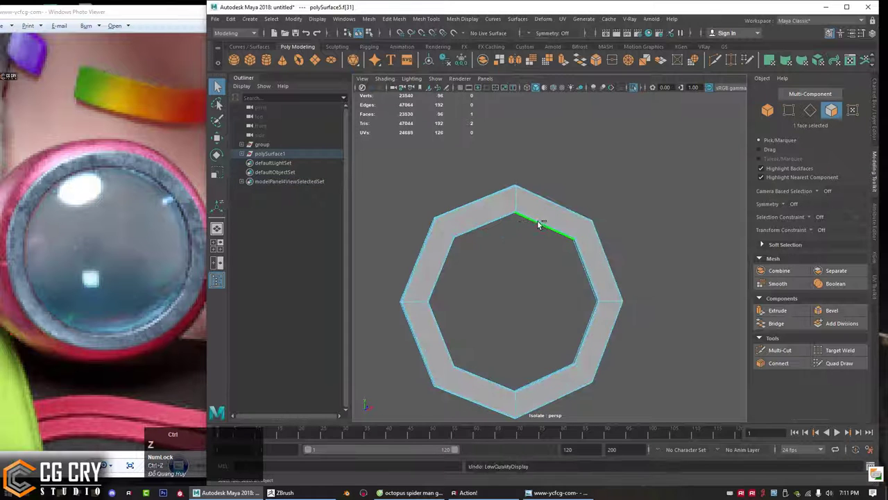
{"action": "mouse_move", "coordinate": [520, 240]}
{"action": "left_mouse_down", "text": "alt"}
{"action": "mouse_move", "coordinate": [500, 232]}
{"action": "mouse_move", "coordinate": [525, 245]}
{"action": "mouse_move", "coordinate": [493, 256]}
{"action": "mouse_move", "coordinate": [523, 260]}
{"action": "mouse_move", "coordinate": [508, 258]}
{"action": "mouse_move", "coordinate": [517, 244]}
{"action": "left_mouse_up", "text": "alt"}
{"action": "key", "text": "ctrl+z"}
{"action": "middle_click_drag", "start_coordinate": [518, 245], "coordinate": [522, 254], "text": "alt"}
{"action": "right_click_drag", "start_coordinate": [522, 253], "coordinate": [536, 257], "text": "alt"}
{"action": "mouse_move", "coordinate": [536, 257]}
{"action": "left_mouse_down", "text": "alt"}
{"action": "mouse_move", "coordinate": [537, 222]}
{"action": "mouse_move", "coordinate": [533, 242]}
{"action": "left_mouse_up", "text": "alt"}
{"action": "right_click_drag", "start_coordinate": [532, 243], "coordinate": [535, 260]}
{"action": "key", "text": "q"}
{"action": "left_click", "coordinate": [583, 253]}
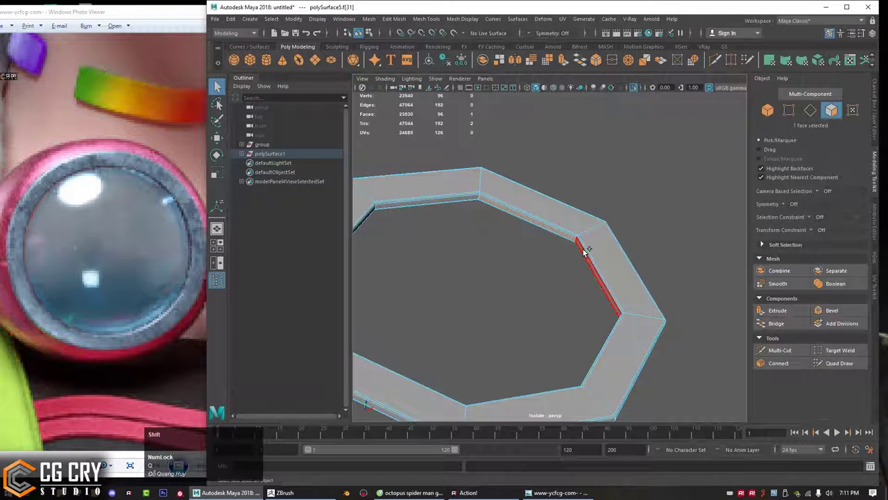
{"action": "double_click", "coordinate": [584, 251], "text": "shift"}
Step: Grow the face selection twice to take in the bevel faces along the ring's inner edges
{"action": "right_click_drag", "start_coordinate": [586, 254], "coordinate": [511, 265], "text": "alt"}
{"action": "left_click_drag", "start_coordinate": [511, 265], "coordinate": [489, 269], "text": "alt"}
{"action": "right_click_drag", "start_coordinate": [489, 269], "coordinate": [514, 286], "text": "alt"}
{"action": "left_click_drag", "start_coordinate": [481, 274], "coordinate": [487, 264], "text": "alt"}
{"action": "right_click_drag", "start_coordinate": [541, 279], "coordinate": [553, 297], "text": "alt"}
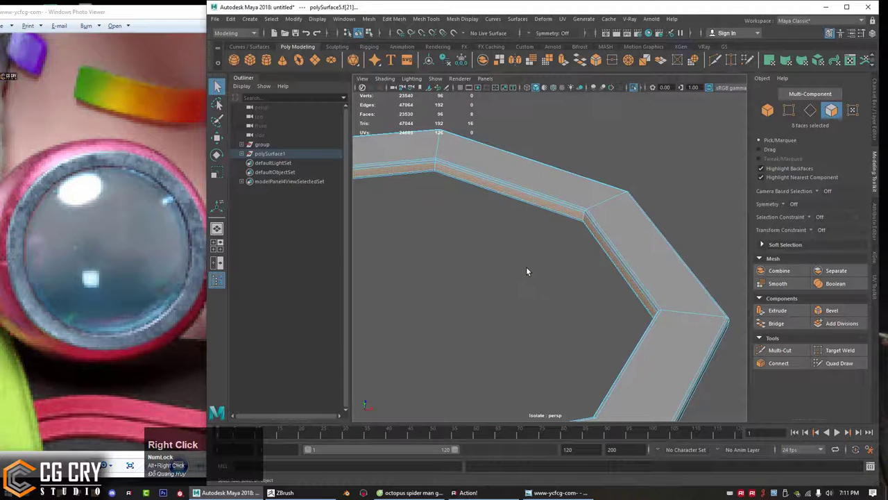
{"action": "key", "text": "shift+period"}
{"action": "key", "text": "shift+period"}
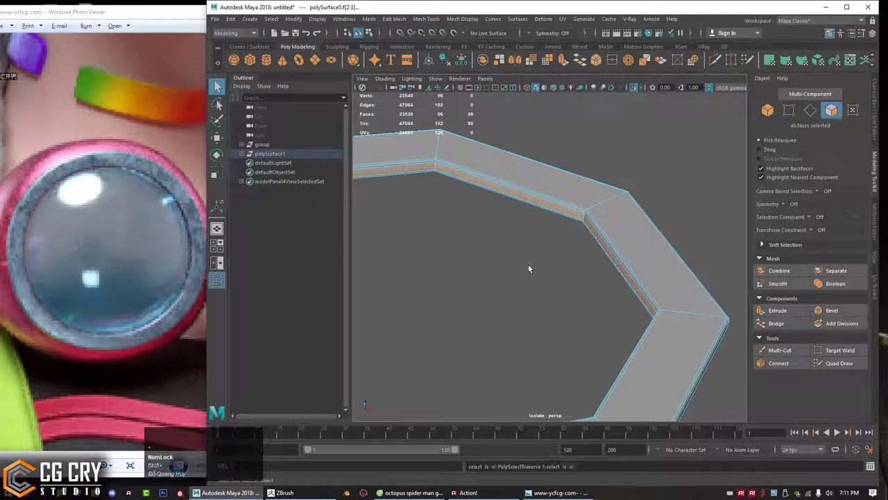
Step: Scale the selected inner faces outward to narrow the smoothed rim, ending isolation to refine its width against the whole goggles
{"action": "right_click_drag", "start_coordinate": [557, 257], "coordinate": [392, 265], "text": "alt"}
{"action": "left_click_drag", "start_coordinate": [551, 275], "coordinate": [525, 306], "text": "alt"}
{"action": "key", "text": "r"}
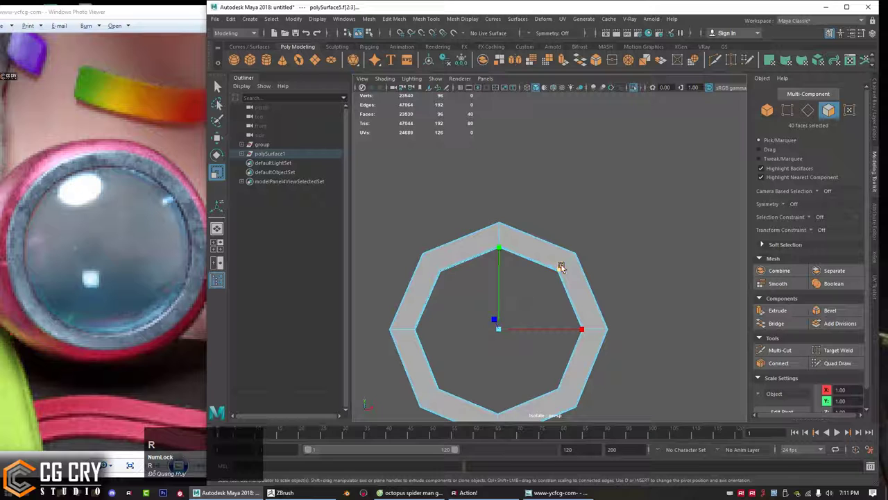
{"action": "left_click_drag", "start_coordinate": [560, 267], "coordinate": [564, 264]}
{"action": "key", "text": "3"}
{"action": "middle_click_drag", "start_coordinate": [551, 284], "coordinate": [559, 261], "text": "alt"}
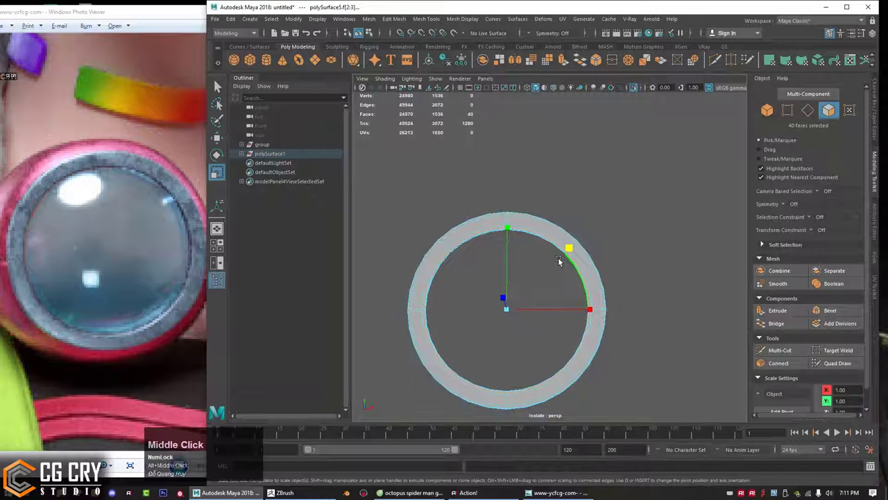
{"action": "left_click", "coordinate": [635, 89]}
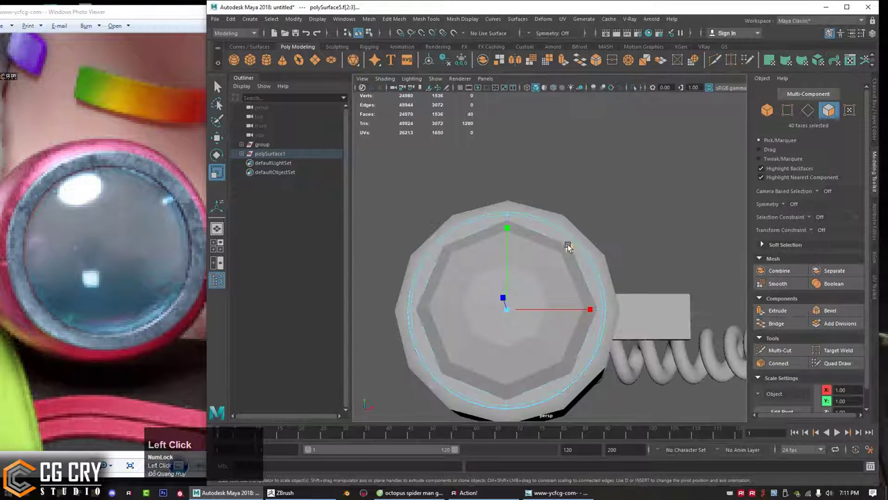
{"action": "left_click_drag", "start_coordinate": [568, 245], "coordinate": [570, 245]}
{"action": "key", "text": "q"}
Step: Preview the lens dome smoothed, center its pivot, and adjust its depth within the rim
{"action": "left_click_drag", "start_coordinate": [482, 274], "coordinate": [592, 297], "text": "alt"}
{"action": "left_click", "coordinate": [495, 301]}
{"action": "key", "text": "3"}
{"action": "key", "text": "w"}
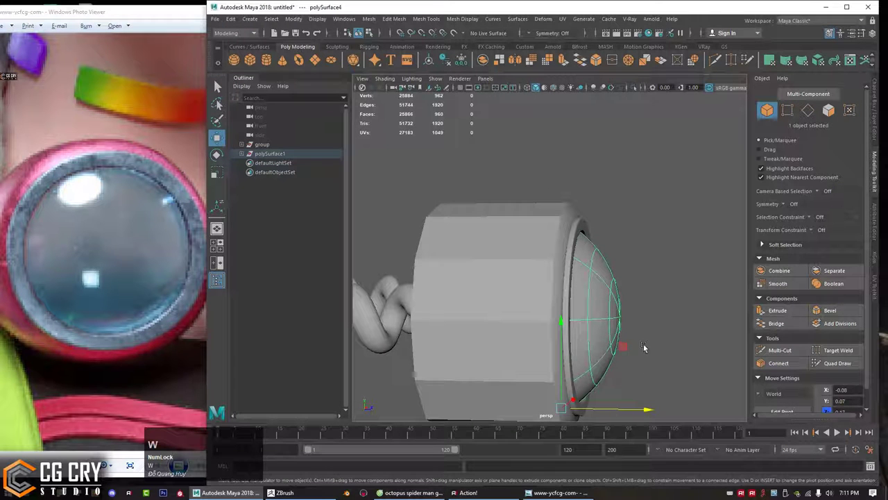
{"action": "left_click", "coordinate": [429, 61]}
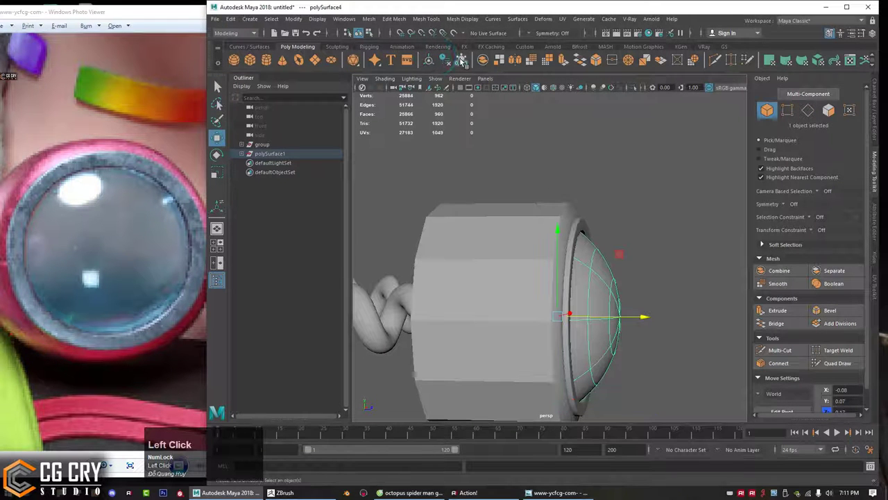
{"action": "middle_click_drag", "start_coordinate": [625, 263], "coordinate": [601, 202], "text": "alt"}
{"action": "left_click_drag", "start_coordinate": [611, 256], "coordinate": [476, 264]}
{"action": "key", "text": "r"}
{"action": "key", "text": "w"}
{"action": "key", "text": "q"}
Step: Compare the lens housing's shape with the reference goggles and mark its back edge and front rim with annotation strokes
{"action": "left_click", "coordinate": [512, 184]}
{"action": "left_click", "coordinate": [154, 248]}
{"action": "scroll", "coordinate": [136, 251], "scroll_direction": "down", "scroll_amount": 4}
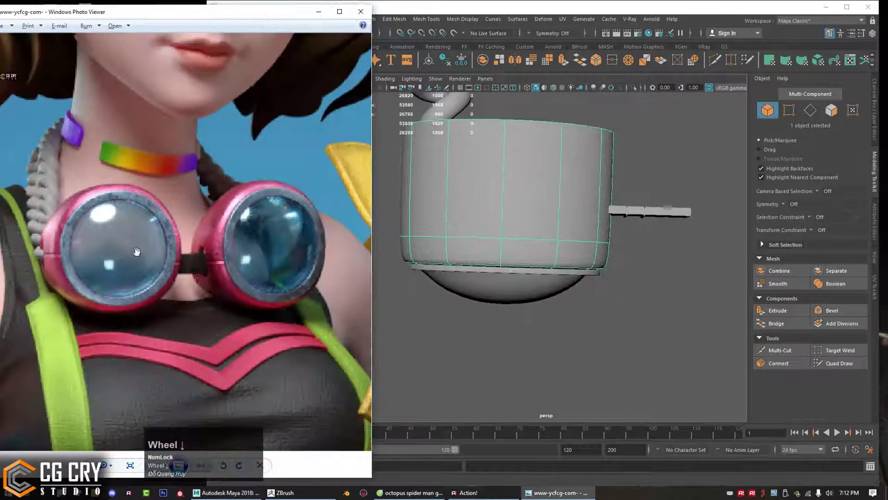
{"action": "scroll", "coordinate": [137, 251], "scroll_direction": "down", "scroll_amount": 1}
{"action": "left_click_drag", "start_coordinate": [572, 296], "coordinate": [566, 267], "text": "alt"}
{"action": "middle_click_drag", "start_coordinate": [566, 267], "coordinate": [577, 296], "text": "alt"}
{"action": "right_click_drag", "start_coordinate": [577, 296], "coordinate": [477, 217], "text": "alt"}
{"action": "key", "text": "ctrl+shift+1"}
{"action": "left_click_drag", "start_coordinate": [445, 181], "coordinate": [467, 184]}
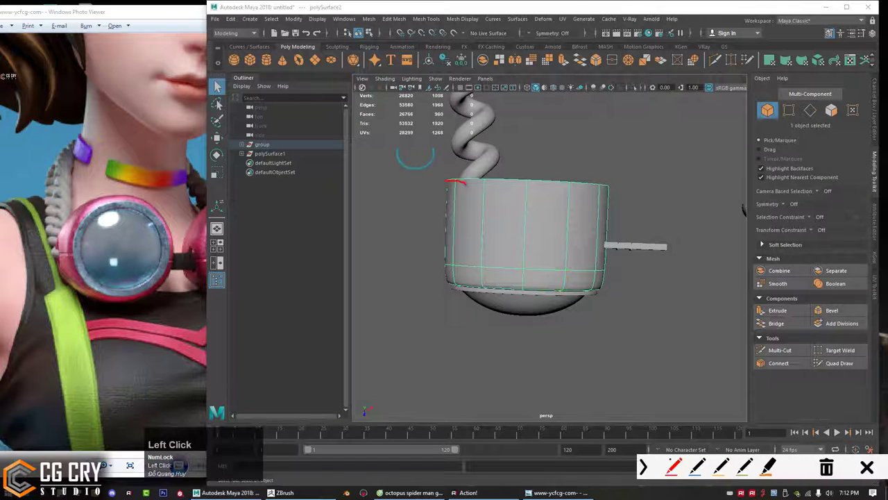
{"action": "left_click_drag", "start_coordinate": [591, 272], "coordinate": [598, 279]}
{"action": "key", "text": "Escape"}
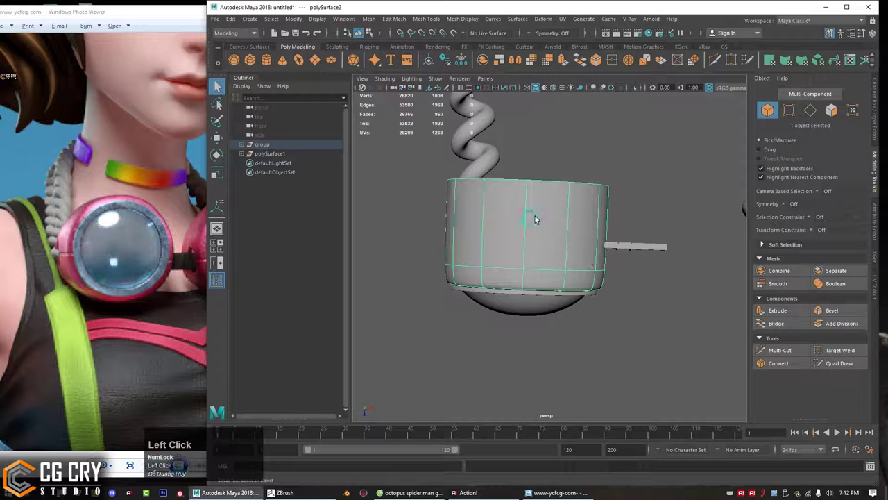
Step: Turn off the housing's smooth preview and select all vertices around its back opening
{"action": "middle_click_drag", "start_coordinate": [534, 217], "coordinate": [532, 258], "text": "alt"}
{"action": "key", "text": "1"}
{"action": "right_click_drag", "start_coordinate": [483, 241], "coordinate": [501, 258], "text": "alt"}
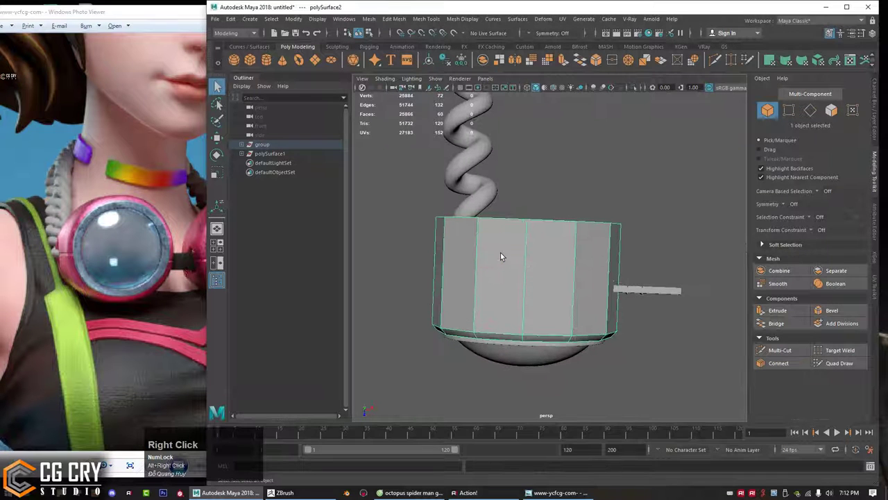
{"action": "middle_click_drag", "start_coordinate": [531, 213], "coordinate": [519, 227], "text": "alt"}
{"action": "right_click_drag", "start_coordinate": [547, 206], "coordinate": [485, 187]}
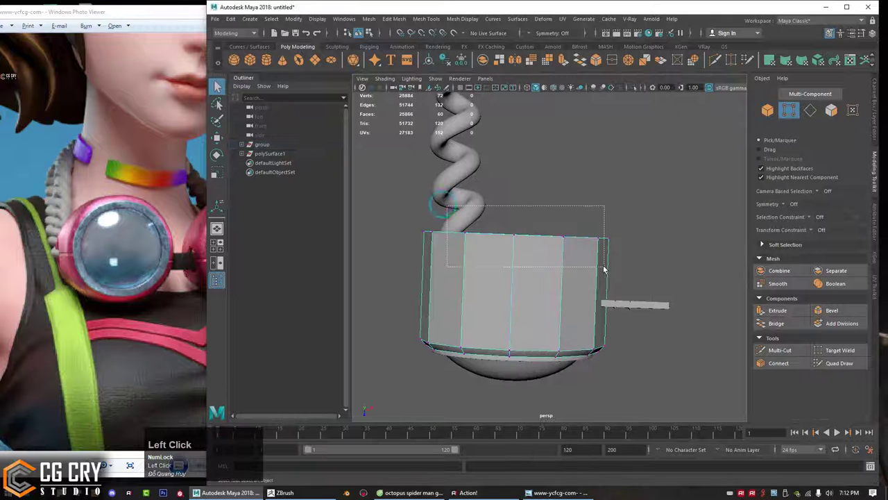
{"action": "left_click_drag", "start_coordinate": [604, 269], "coordinate": [629, 279]}
{"action": "mouse_move", "coordinate": [628, 264]}
{"action": "left_mouse_down", "text": "alt"}
{"action": "mouse_move", "coordinate": [608, 266]}
{"action": "mouse_move", "coordinate": [616, 265]}
{"action": "left_mouse_up", "text": "alt"}
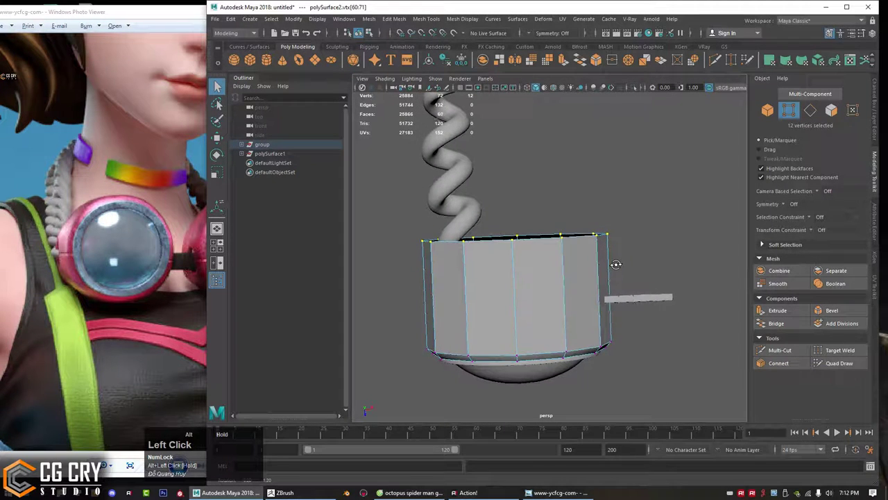
Step: Create a lattice deformer with 3, 3, 3 divisions on the selected back vertices
{"action": "left_click", "coordinate": [547, 19]}
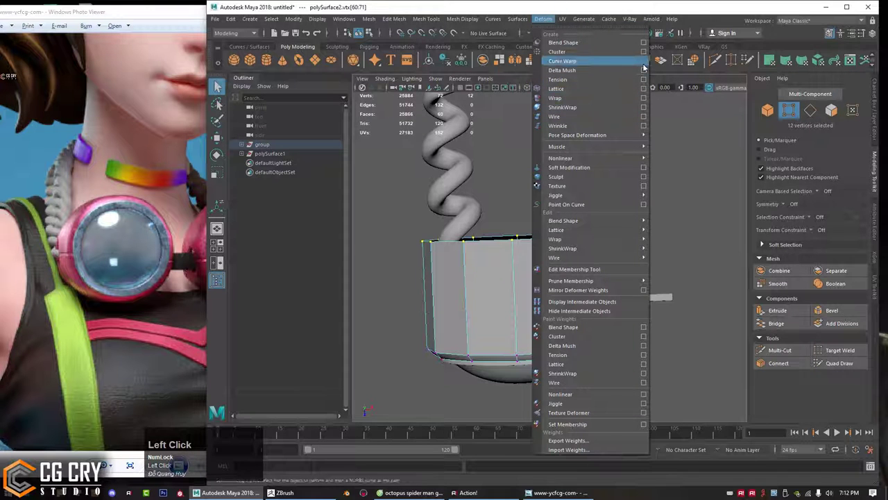
{"action": "left_click", "coordinate": [644, 89]}
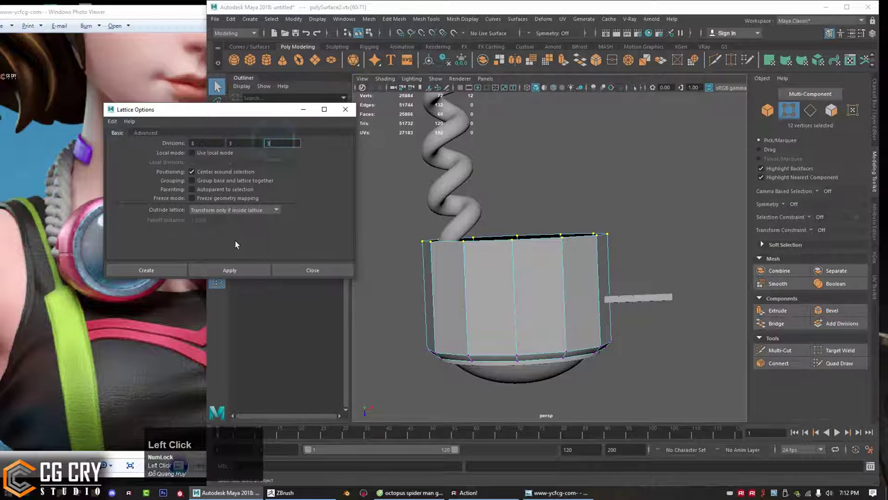
{"action": "left_click", "coordinate": [146, 269]}
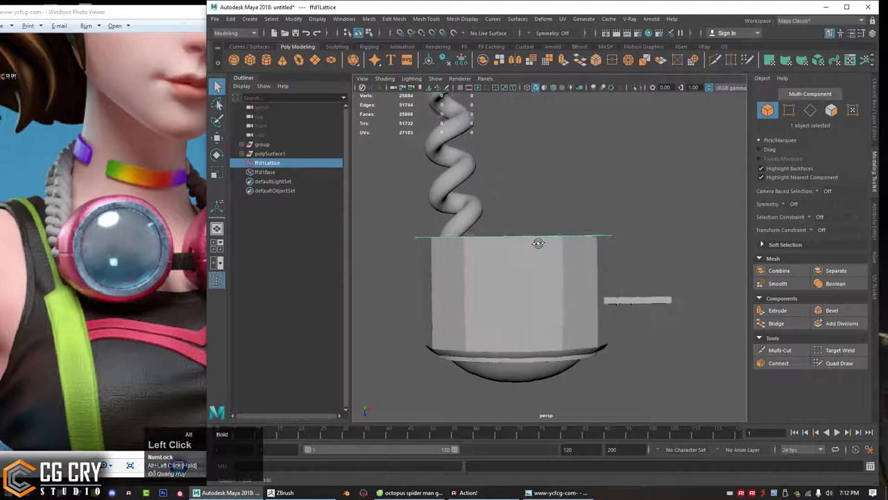
Step: Move the middle and connector-side lattice points toward the lens to slant the back edge of the housing
{"action": "right_click", "coordinate": [644, 198]}
{"action": "right_click_drag", "start_coordinate": [651, 199], "coordinate": [625, 174]}
{"action": "left_click_drag", "start_coordinate": [502, 201], "coordinate": [619, 262]}
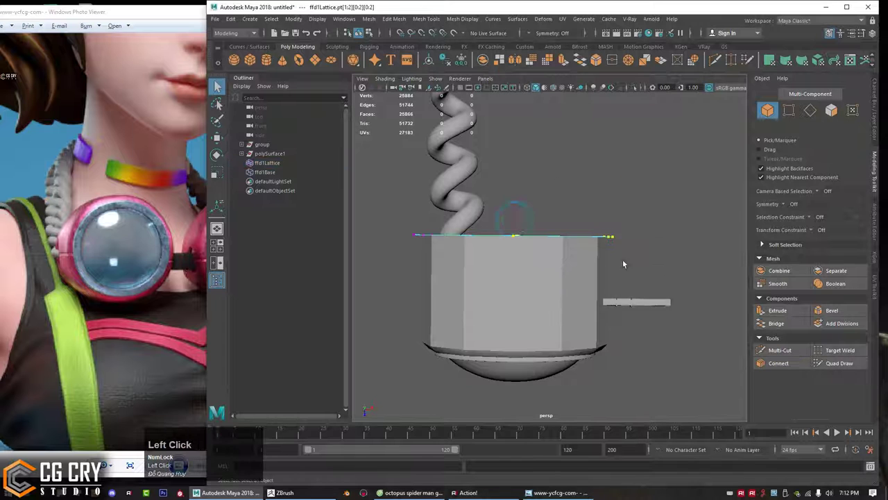
{"action": "key", "text": "w"}
{"action": "left_click_drag", "start_coordinate": [560, 286], "coordinate": [504, 263]}
{"action": "key", "text": "q"}
Step: Return to object selection and delete the housing's history to bake in the lattice deformation
{"action": "right_click_drag", "start_coordinate": [525, 235], "coordinate": [652, 179]}
{"action": "left_click", "coordinate": [555, 257]}
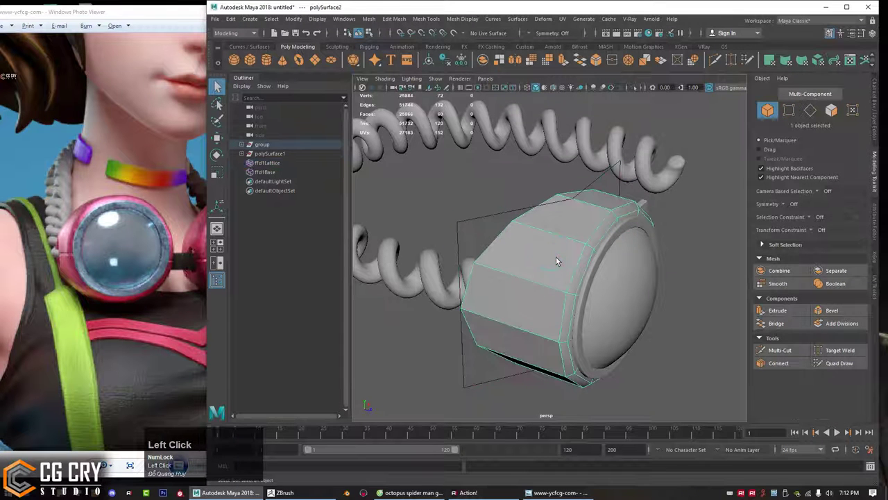
{"action": "key", "text": "alt+shift+d"}
{"action": "left_click_drag", "start_coordinate": [557, 256], "coordinate": [509, 252], "text": "alt"}
{"action": "key", "text": "1"}
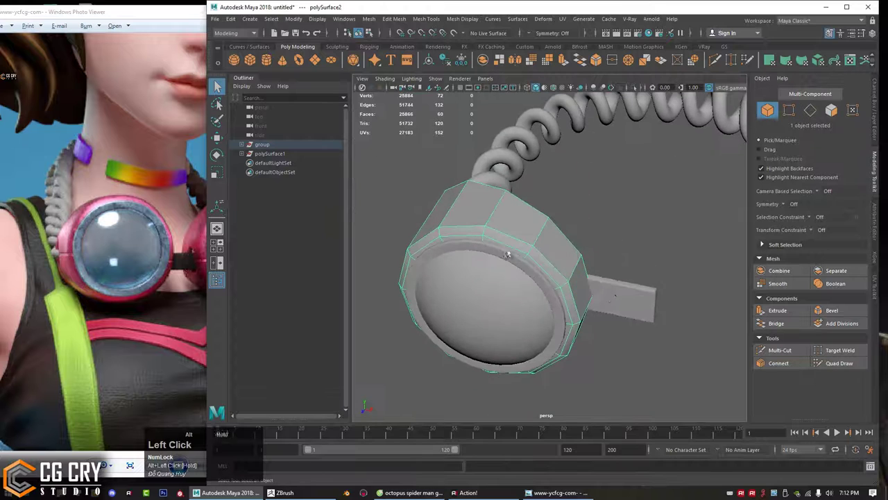
Step: Move the strap connector block forward to follow the shortened side of the housing
{"action": "left_click", "coordinate": [650, 292]}
{"action": "left_click_drag", "start_coordinate": [650, 293], "coordinate": [574, 306], "text": "alt"}
{"action": "key", "text": "w"}
{"action": "left_click_drag", "start_coordinate": [523, 330], "coordinate": [502, 339]}
{"action": "key", "text": "q"}
Step: Examine the side of the housing against the reference goggles and mark the area beside the strap connector
{"action": "left_click_drag", "start_coordinate": [498, 312], "coordinate": [538, 332], "text": "alt"}
{"action": "left_click", "coordinate": [520, 261]}
{"action": "left_click_drag", "start_coordinate": [548, 275], "coordinate": [519, 257], "text": "alt"}
{"action": "right_click_drag", "start_coordinate": [510, 271], "coordinate": [535, 300], "text": "alt"}
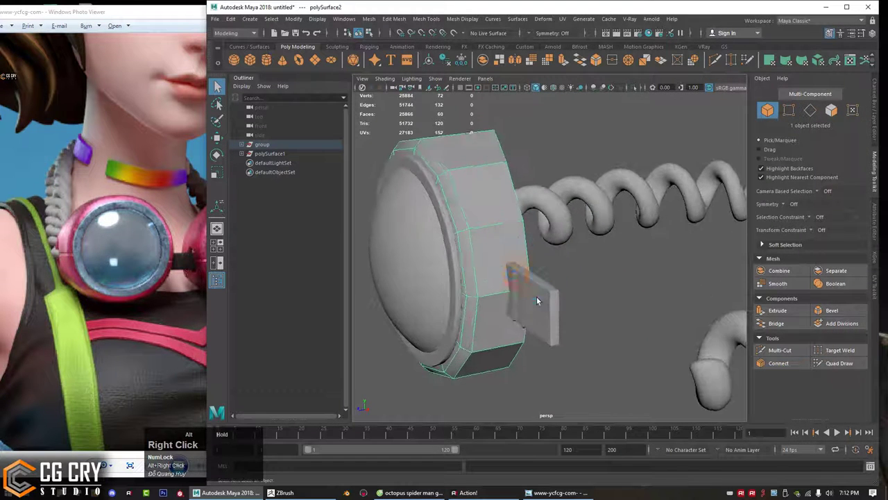
{"action": "left_click_drag", "start_coordinate": [535, 300], "coordinate": [524, 298], "text": "alt"}
{"action": "right_click_drag", "start_coordinate": [518, 196], "coordinate": [514, 118]}
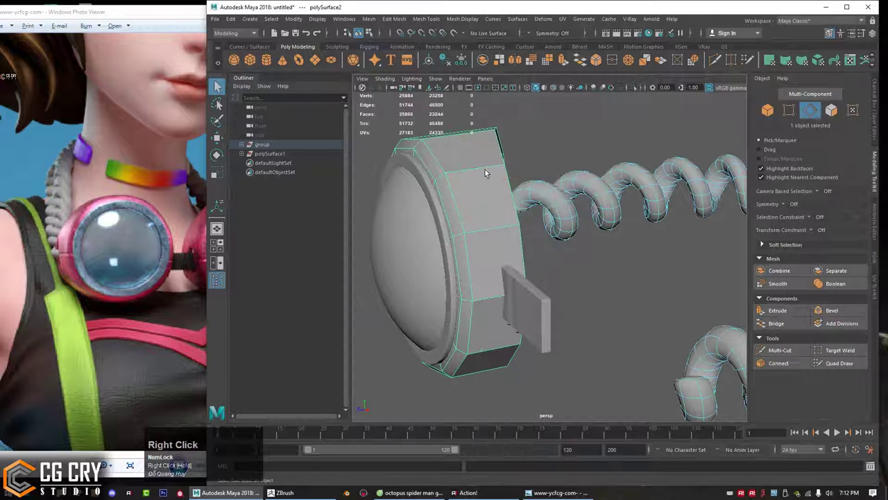
{"action": "left_click", "coordinate": [198, 244]}
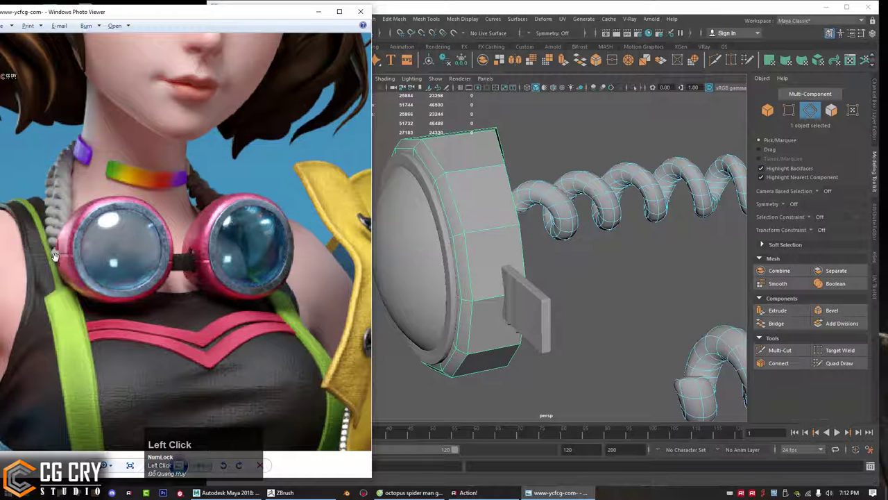
{"action": "key", "text": "ctrl+shift+1"}
{"action": "mouse_move", "coordinate": [187, 239]}
{"action": "left_mouse_down"}
{"action": "mouse_move", "coordinate": [184, 281]}
{"action": "mouse_move", "coordinate": [199, 244]}
{"action": "left_mouse_up"}
{"action": "key", "text": "Escape"}
Step: Insert an edge loop around the housing's side, closer to its back edge
{"action": "left_click", "coordinate": [478, 211]}
{"action": "mouse_move", "coordinate": [478, 213]}
{"action": "right_mouse_down"}
{"action": "mouse_move", "coordinate": [479, 194]}
{"action": "mouse_move", "coordinate": [481, 210]}
{"action": "right_mouse_up"}
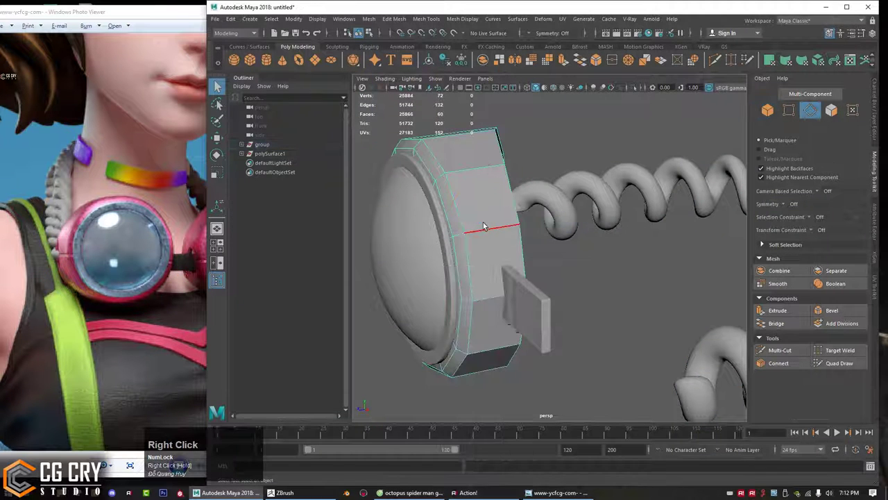
{"action": "left_click", "coordinate": [482, 226]}
{"action": "key", "text": "q"}
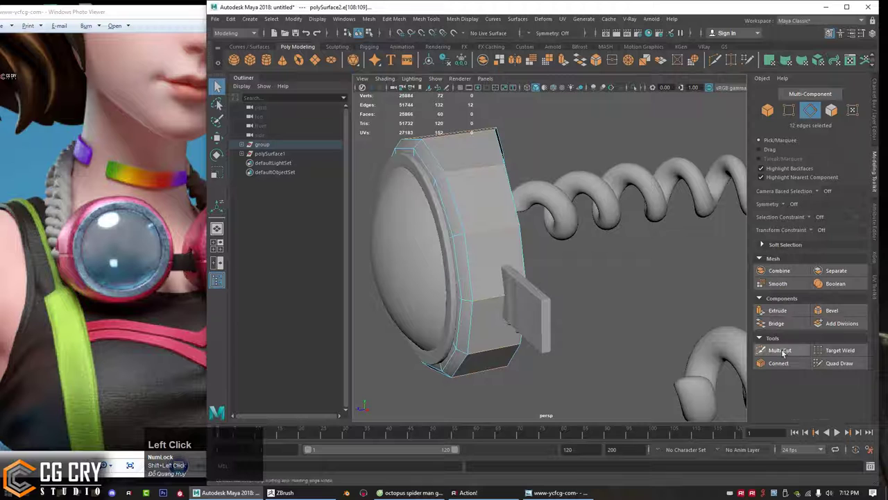
{"action": "left_click", "coordinate": [780, 350]}
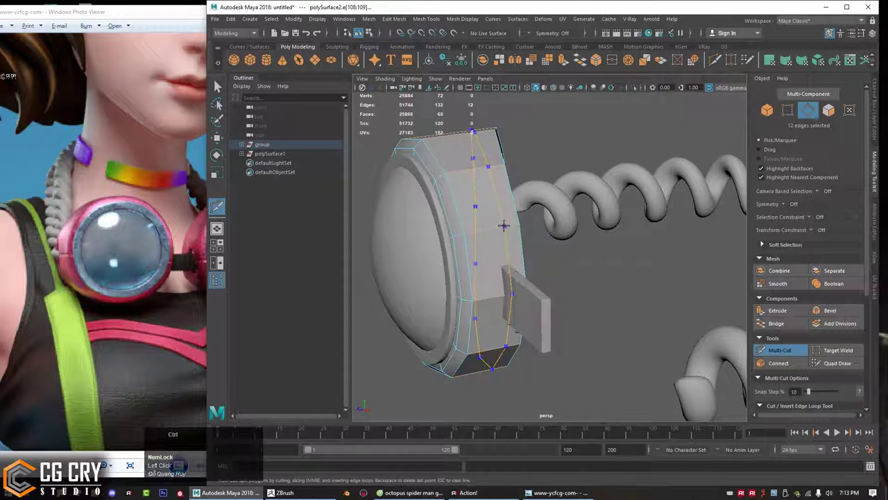
{"action": "left_click", "coordinate": [504, 225], "text": "ctrl"}
Step: Bevel the housing's new side edge loop with a fraction of 0.394 and two segments
{"action": "key", "text": "q"}
{"action": "right_click_drag", "start_coordinate": [502, 226], "coordinate": [512, 197]}
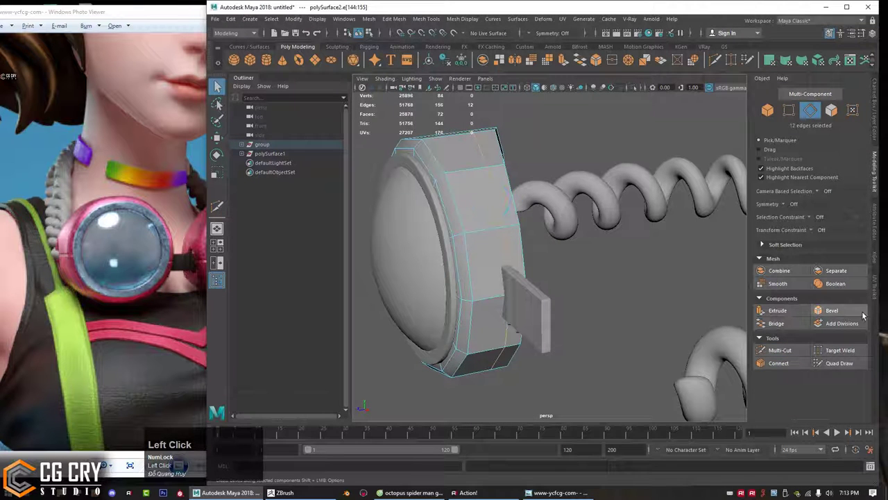
{"action": "left_click", "coordinate": [826, 310]}
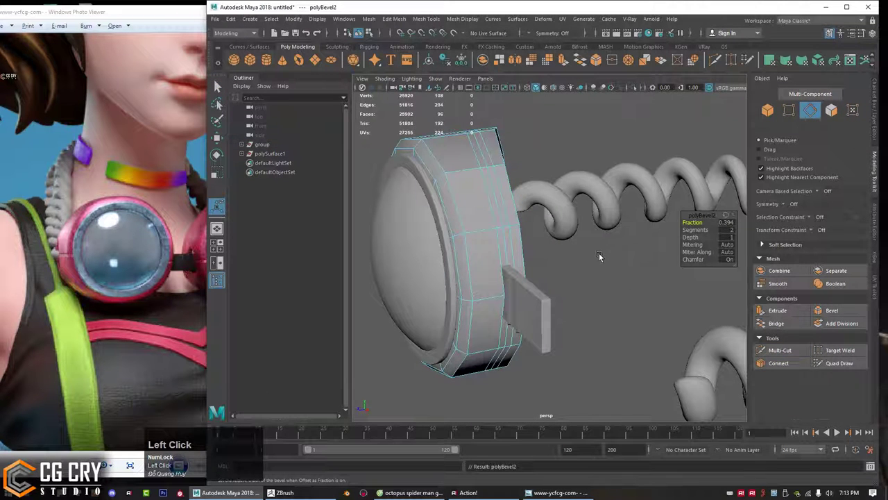
{"action": "right_click_drag", "start_coordinate": [526, 261], "coordinate": [565, 278], "text": "alt"}
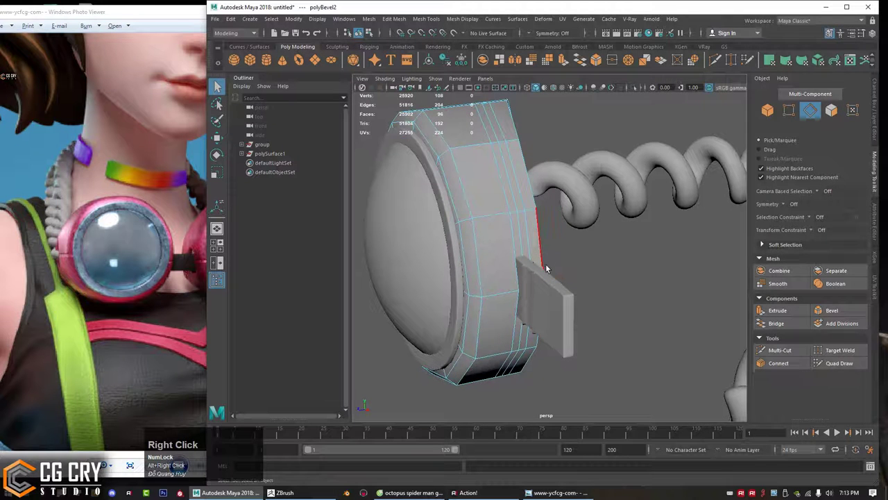
{"action": "left_click_drag", "start_coordinate": [503, 280], "coordinate": [642, 271], "text": "alt"}
Step: Mark the connector's height against the reference and move the strap connector block down, below the lens's horizontal centre line
{"action": "left_click_drag", "start_coordinate": [203, 251], "coordinate": [195, 250]}
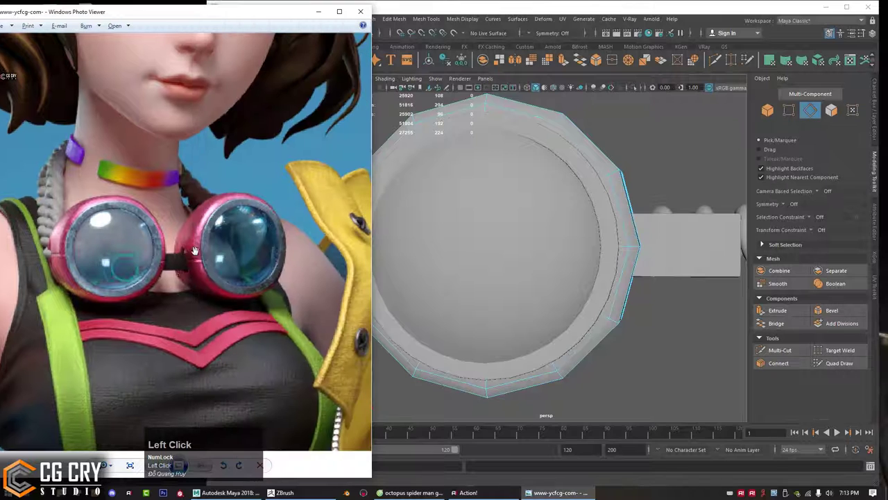
{"action": "key", "text": "ctrl+shift+1"}
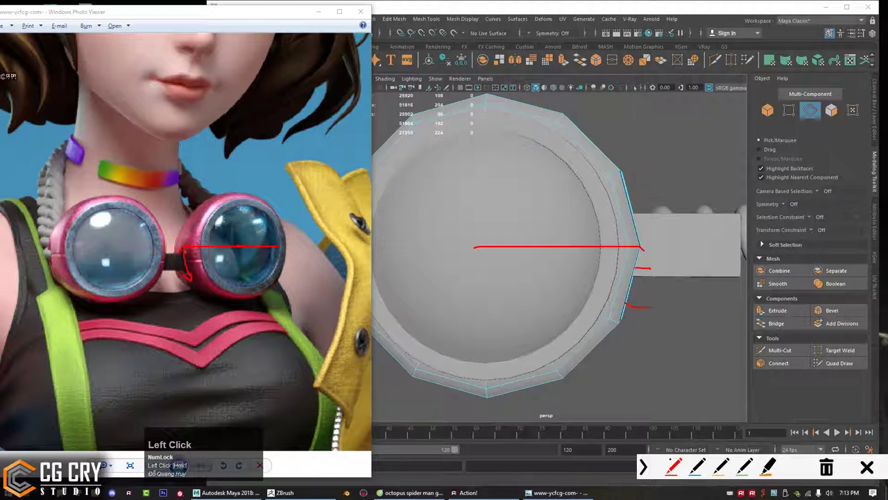
{"action": "key", "text": "Escape"}
{"action": "left_click_drag", "start_coordinate": [627, 257], "coordinate": [586, 259], "text": "alt"}
{"action": "mouse_move", "coordinate": [609, 234]}
{"action": "right_mouse_down"}
{"action": "mouse_move", "coordinate": [609, 261]}
{"action": "mouse_move", "coordinate": [648, 222]}
{"action": "right_mouse_up"}
{"action": "left_click", "coordinate": [633, 248]}
{"action": "key", "text": "w"}
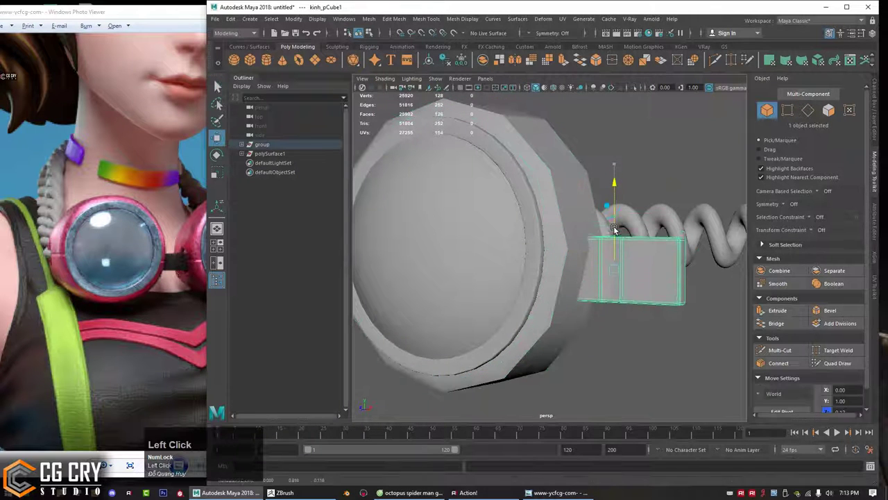
{"action": "left_click_drag", "start_coordinate": [614, 201], "coordinate": [571, 275]}
Step: Delete the middle edge loop of the bevelled band around the housing's side
{"action": "left_click", "coordinate": [575, 249]}
{"action": "right_click_drag", "start_coordinate": [571, 275], "coordinate": [587, 293], "text": "alt"}
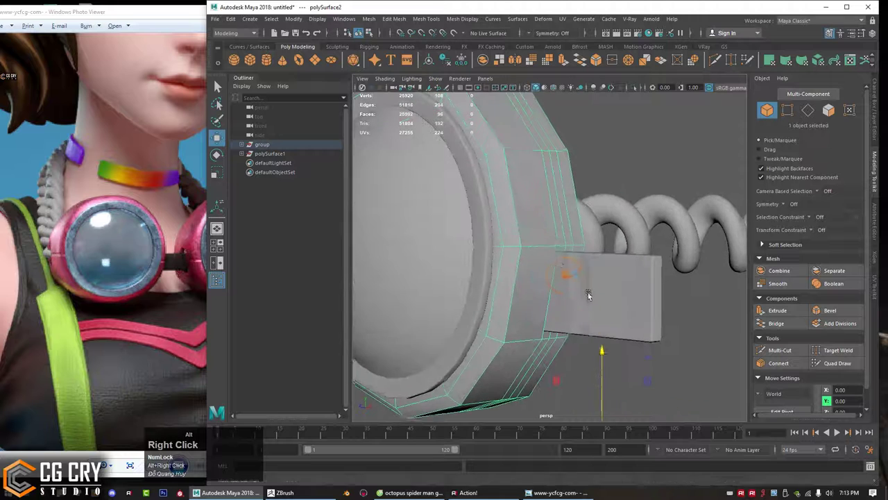
{"action": "left_click_drag", "start_coordinate": [565, 258], "coordinate": [547, 240], "text": "alt"}
{"action": "right_click_drag", "start_coordinate": [547, 235], "coordinate": [547, 210]}
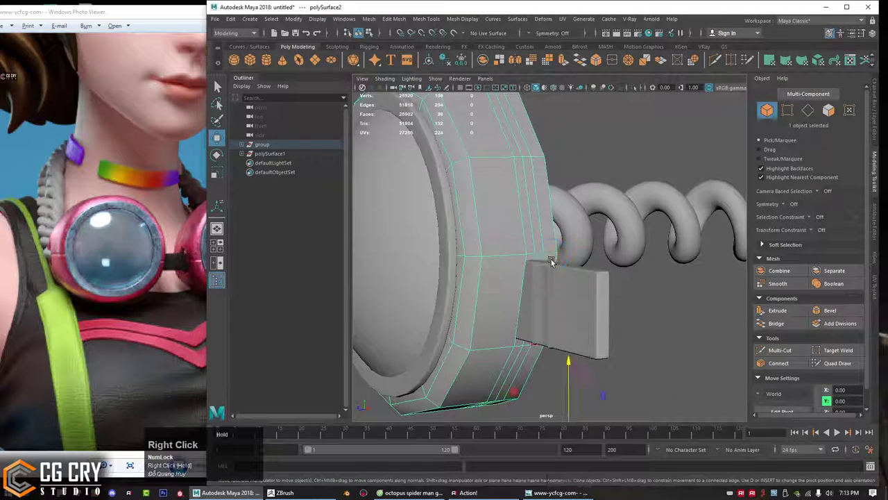
{"action": "double_click", "coordinate": [531, 214]}
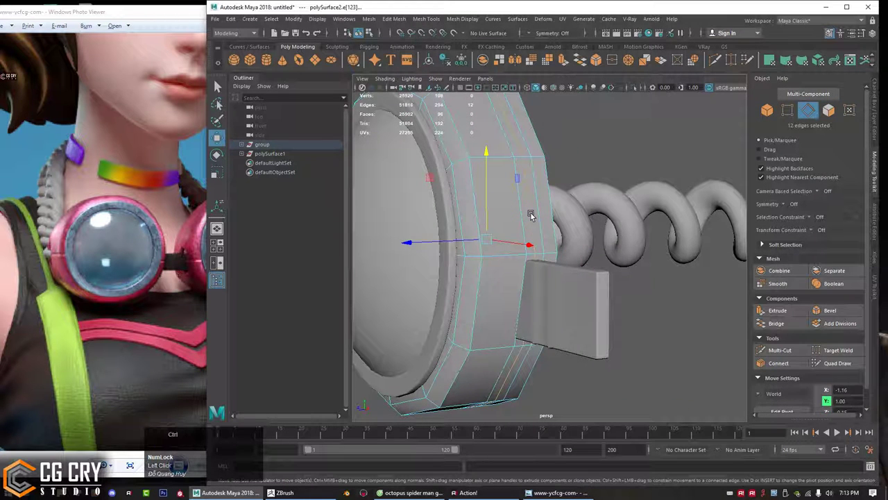
{"action": "key", "text": "ctrl+Delete"}
Step: Delete the housing's narrow band face where the strap connector block meets it
{"action": "right_click_drag", "start_coordinate": [539, 268], "coordinate": [538, 268]}
{"action": "left_click", "coordinate": [533, 262]}
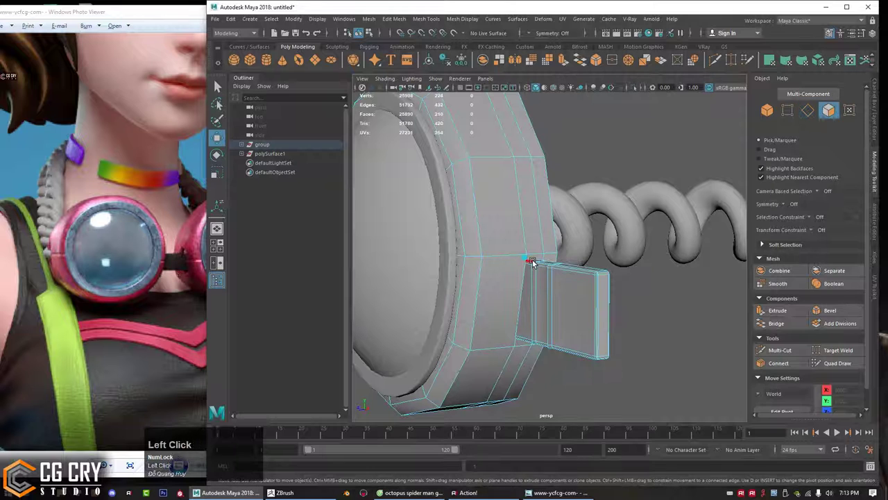
{"action": "right_click_drag", "start_coordinate": [605, 235], "coordinate": [637, 223]}
{"action": "left_click", "coordinate": [521, 186]}
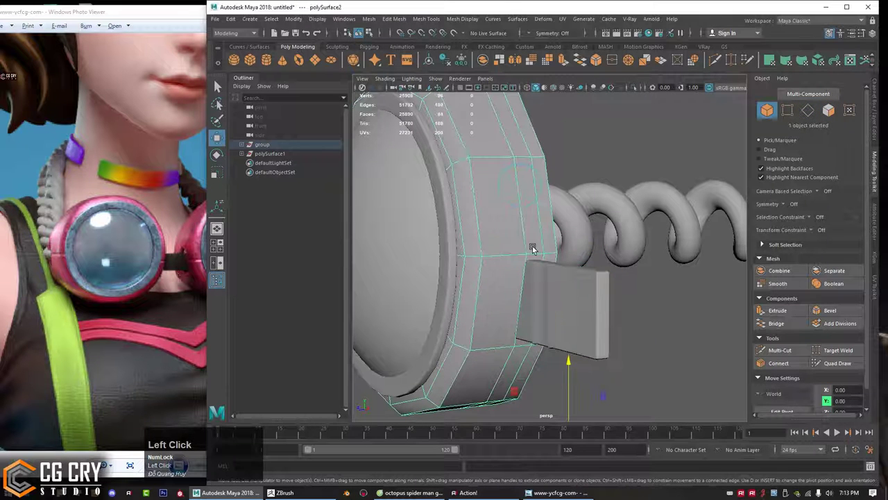
{"action": "right_click_drag", "start_coordinate": [635, 157], "coordinate": [636, 182]}
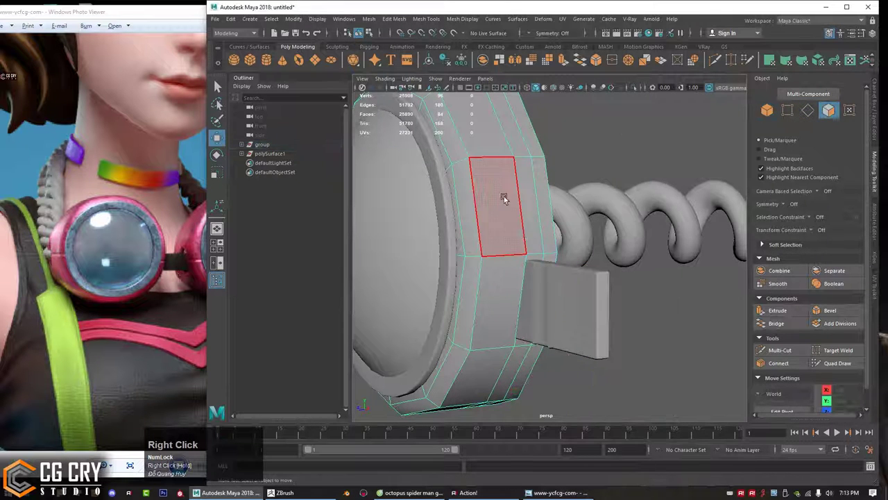
{"action": "key", "text": "q"}
{"action": "left_click", "coordinate": [534, 254]}
Step: Compare the housing side opposite the strap connector with the outer side of the reference goggles
{"action": "left_click_drag", "start_coordinate": [558, 245], "coordinate": [423, 253], "text": "alt"}
{"action": "right_click_drag", "start_coordinate": [424, 254], "coordinate": [524, 281], "text": "alt"}
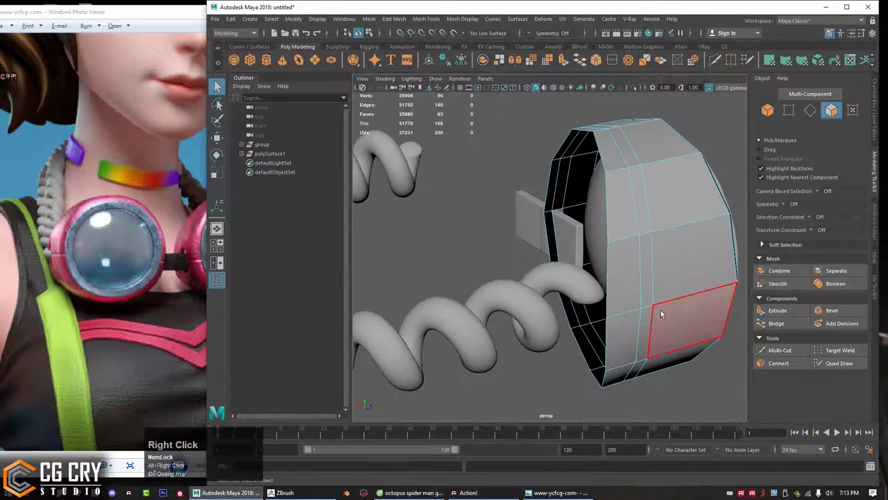
{"action": "left_click_drag", "start_coordinate": [659, 311], "coordinate": [488, 304], "text": "alt"}
{"action": "left_click", "coordinate": [142, 289]}
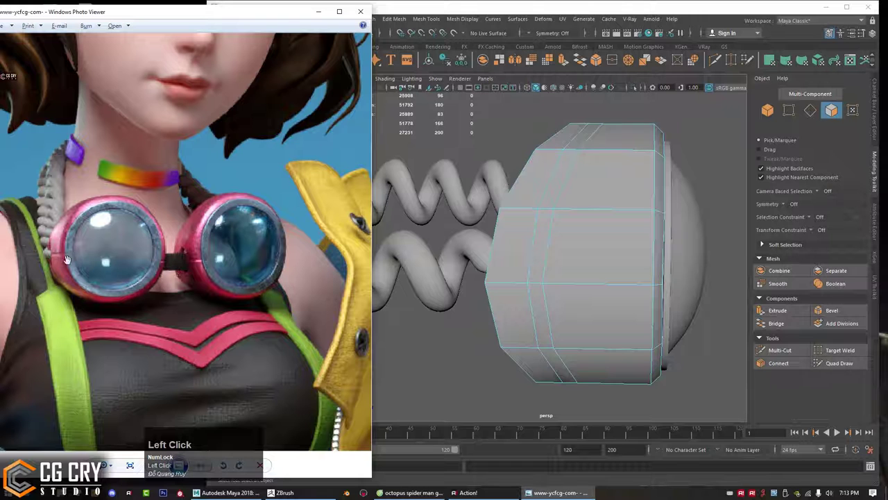
{"action": "key", "text": "ctrl+alt+g"}
{"action": "left_click", "coordinate": [872, 465]}
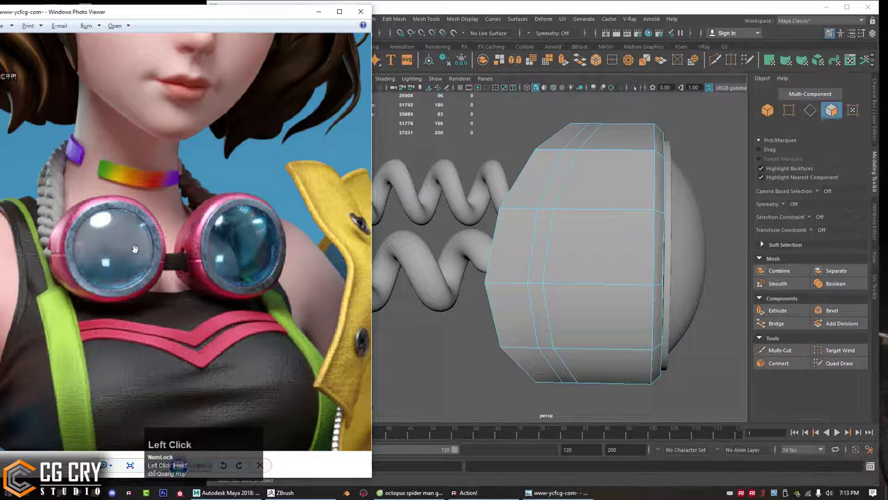
{"action": "left_click", "coordinate": [547, 291], "text": "alt"}
{"action": "left_click_drag", "start_coordinate": [547, 292], "coordinate": [497, 289], "text": "alt"}
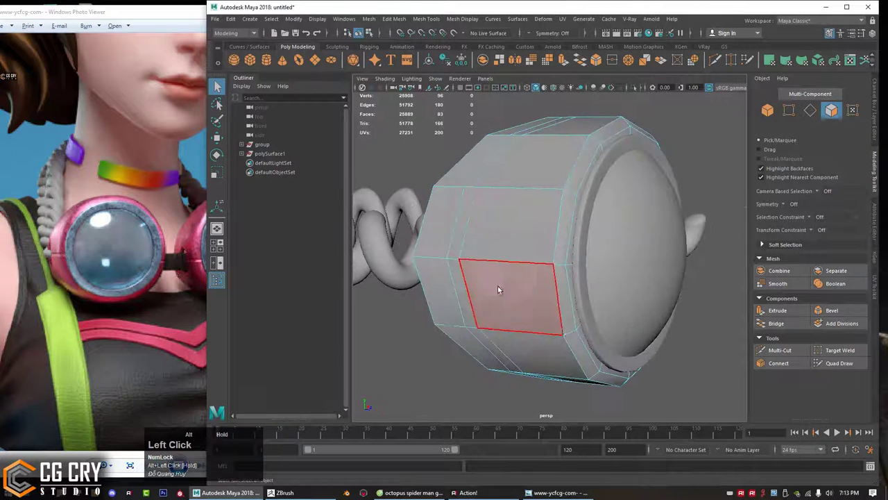
Step: Select the long side edges of two adjacent band faces on the side opposite the strap connector
{"action": "right_click_drag", "start_coordinate": [454, 237], "coordinate": [456, 211]}
{"action": "left_click_drag", "start_coordinate": [464, 234], "coordinate": [426, 240], "text": "alt"}
{"action": "right_click_drag", "start_coordinate": [442, 234], "coordinate": [534, 180]}
{"action": "left_click_drag", "start_coordinate": [463, 217], "coordinate": [505, 222], "text": "alt"}
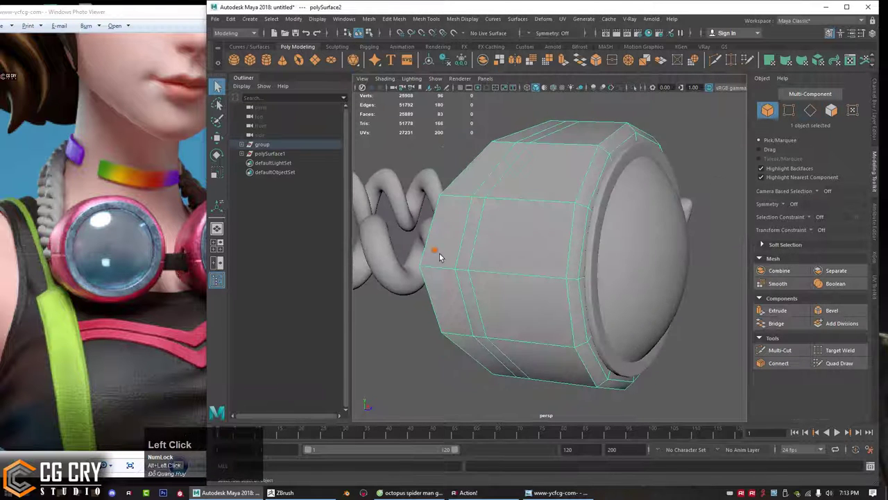
{"action": "right_click_drag", "start_coordinate": [439, 234], "coordinate": [446, 197]}
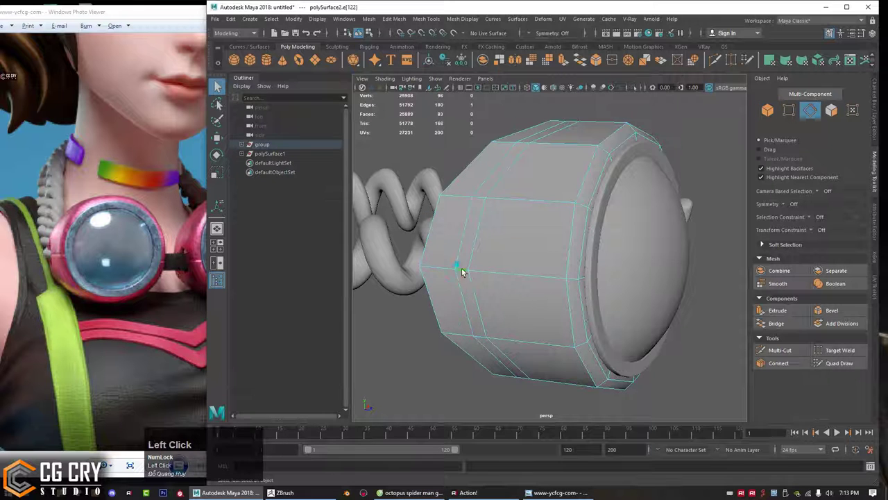
{"action": "left_click", "coordinate": [462, 272]}
{"action": "left_click_drag", "start_coordinate": [463, 271], "coordinate": [483, 270], "text": "alt"}
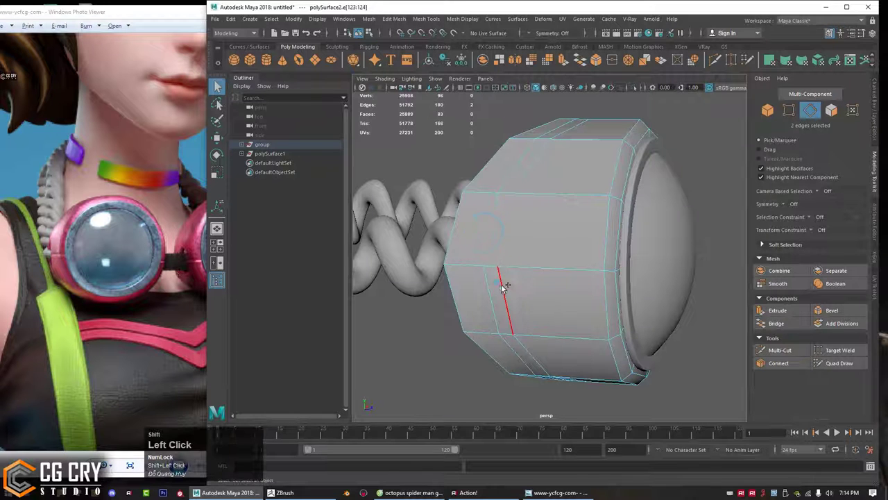
Step: Try connecting the selected band edges with nine segments
{"action": "left_click", "coordinate": [794, 366]}
{"action": "key", "text": "q"}
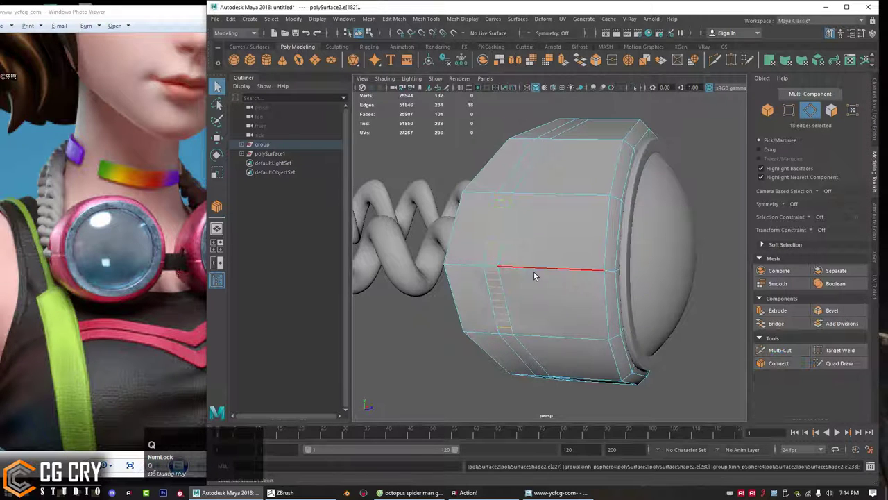
{"action": "key", "text": "ctrl+z"}
{"action": "key", "text": "ctrl+z"}
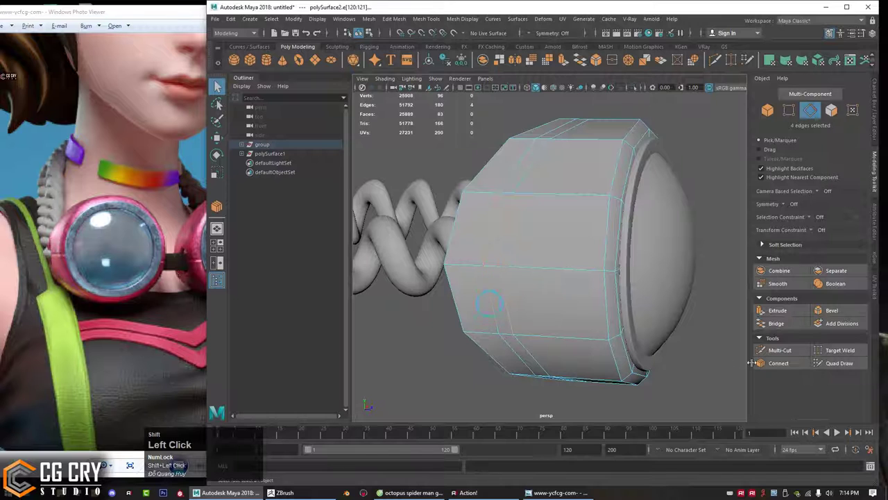
Step: Connect the four selected band edges so a single cross edge divides each of the two faces
{"action": "left_click", "coordinate": [778, 365], "text": "shift"}
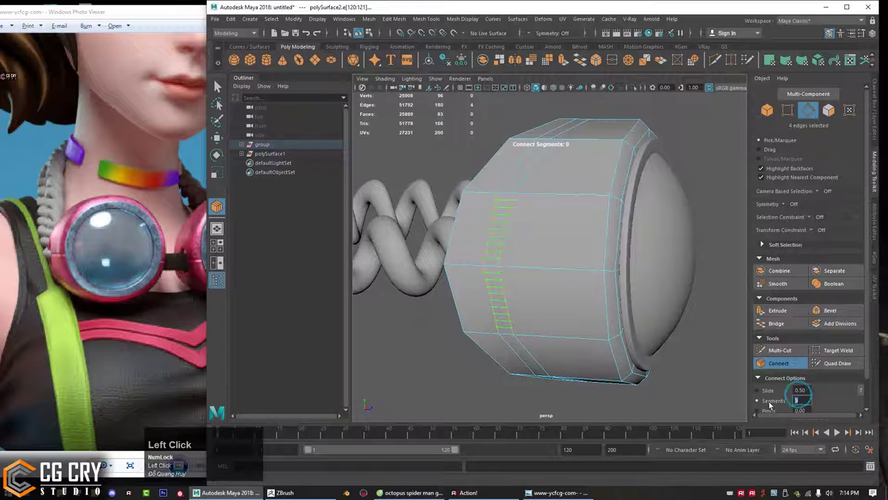
{"action": "key", "text": "q"}
{"action": "right_click_drag", "start_coordinate": [483, 236], "coordinate": [481, 261]}
{"action": "left_click", "coordinate": [488, 256]}
Step: Move the band edges around the two divided faces closer to the housing's back edge
{"action": "left_click_drag", "start_coordinate": [482, 287], "coordinate": [569, 250], "text": "alt"}
{"action": "right_click_drag", "start_coordinate": [569, 250], "coordinate": [597, 260], "text": "alt"}
{"action": "left_click_drag", "start_coordinate": [596, 260], "coordinate": [608, 303], "text": "alt"}
{"action": "right_click_drag", "start_coordinate": [644, 235], "coordinate": [644, 208]}
{"action": "middle_click_drag", "start_coordinate": [589, 365], "coordinate": [575, 260], "text": "alt"}
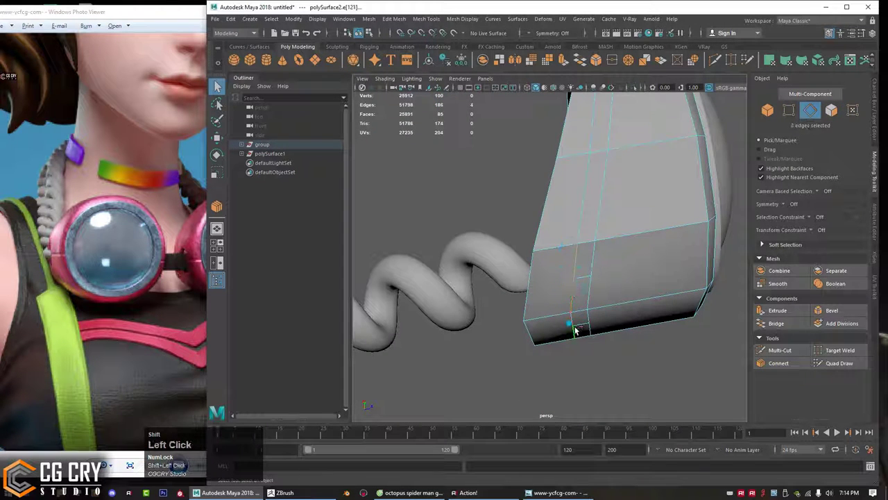
{"action": "left_click_drag", "start_coordinate": [575, 331], "coordinate": [586, 225], "text": "alt"}
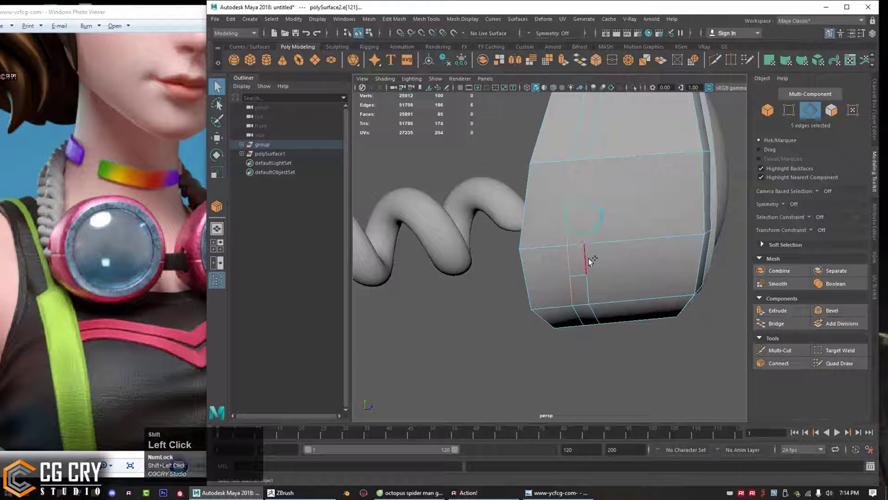
{"action": "left_click", "coordinate": [589, 285], "text": "shift"}
{"action": "key", "text": "w"}
{"action": "left_click_drag", "start_coordinate": [590, 286], "coordinate": [597, 258], "text": "alt"}
Step: Shift the neighbouring band edges further around the housing back, in line with the moved section
{"action": "left_click", "coordinate": [594, 131]}
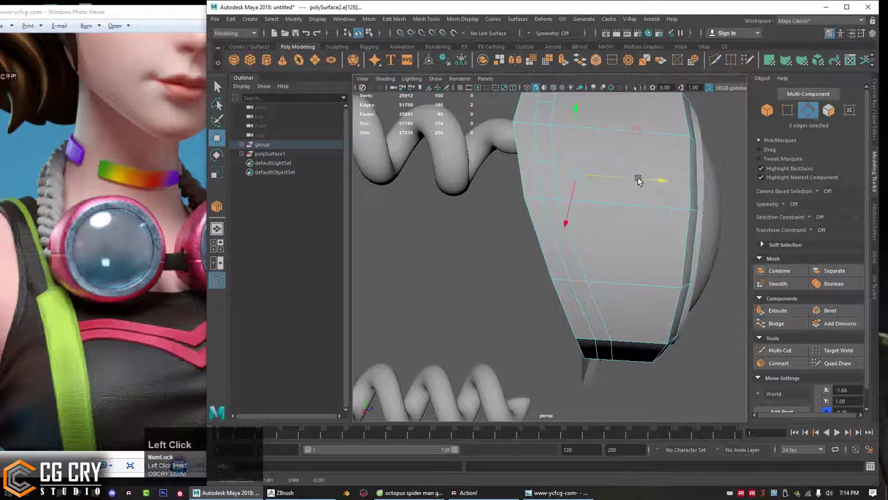
{"action": "left_click_drag", "start_coordinate": [639, 180], "coordinate": [644, 279], "text": "alt"}
{"action": "middle_click_drag", "start_coordinate": [630, 194], "coordinate": [605, 263], "text": "alt"}
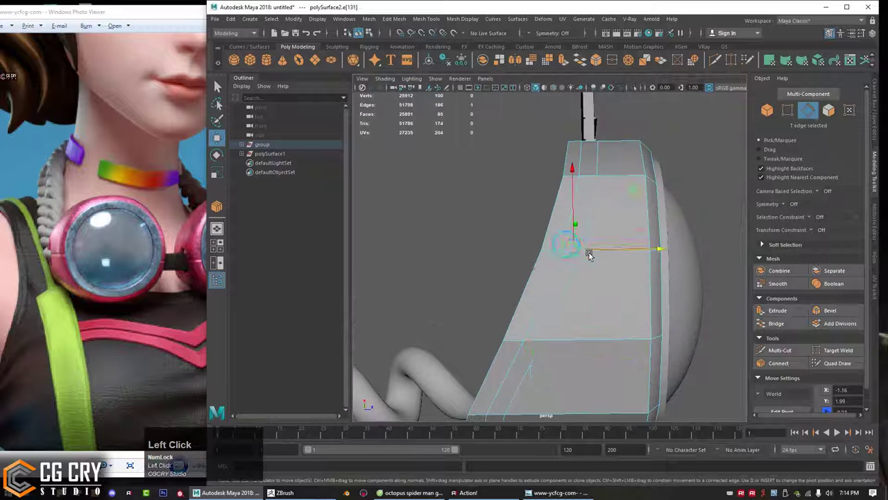
{"action": "left_click_drag", "start_coordinate": [556, 291], "coordinate": [542, 212], "text": "alt"}
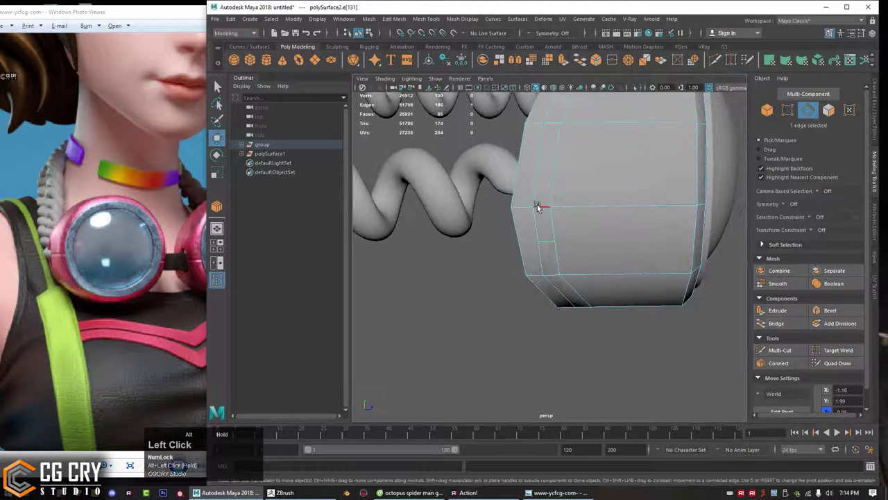
Step: Delete the two band faces between the cross edges to open a slot opposite the strap connector
{"action": "middle_click_drag", "start_coordinate": [538, 192], "coordinate": [535, 234], "text": "alt"}
{"action": "right_click_drag", "start_coordinate": [535, 230], "coordinate": [534, 255]}
{"action": "left_click", "coordinate": [532, 260], "text": "shift"}
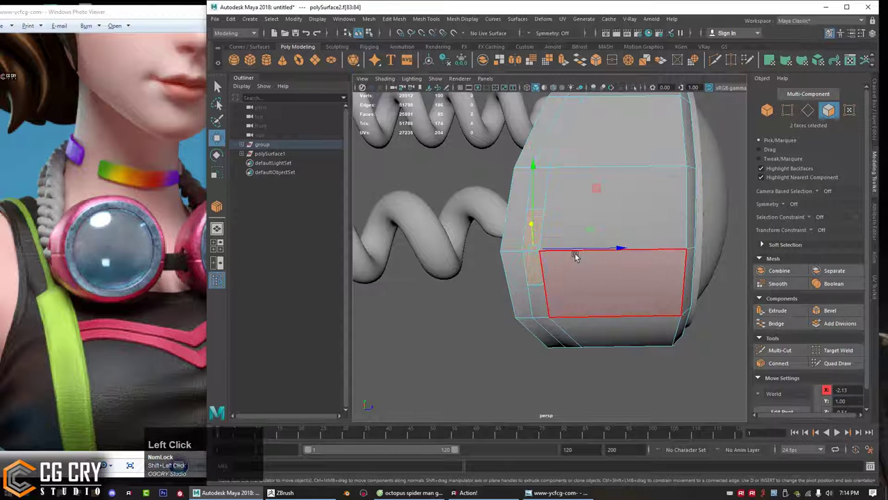
{"action": "key", "text": "Delete"}
Step: Check the housing's smoothed shape around the strap connector and the new slot
{"action": "left_click_drag", "start_coordinate": [573, 242], "coordinate": [408, 253], "text": "alt"}
{"action": "right_click_drag", "start_coordinate": [408, 253], "coordinate": [501, 294], "text": "alt"}
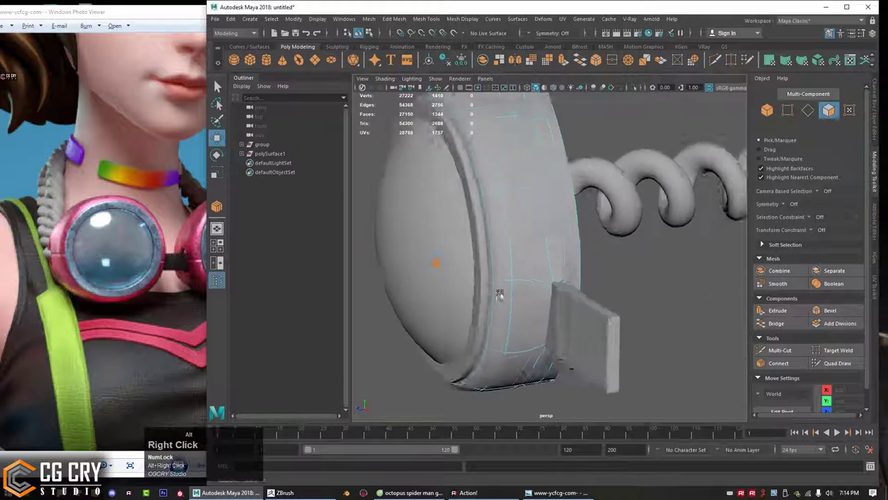
{"action": "left_click_drag", "start_coordinate": [500, 294], "coordinate": [479, 283], "text": "alt"}
{"action": "right_click_drag", "start_coordinate": [494, 242], "coordinate": [482, 248], "text": "alt"}
{"action": "left_click_drag", "start_coordinate": [482, 247], "coordinate": [673, 255], "text": "alt"}
{"action": "middle_click_drag", "start_coordinate": [567, 250], "coordinate": [590, 270], "text": "alt"}
Step: Select the edges along both borders of the slotted band and preview the housing smoothed
{"action": "right_click_drag", "start_coordinate": [587, 235], "coordinate": [594, 176]}
{"action": "double_click", "coordinate": [554, 216]}
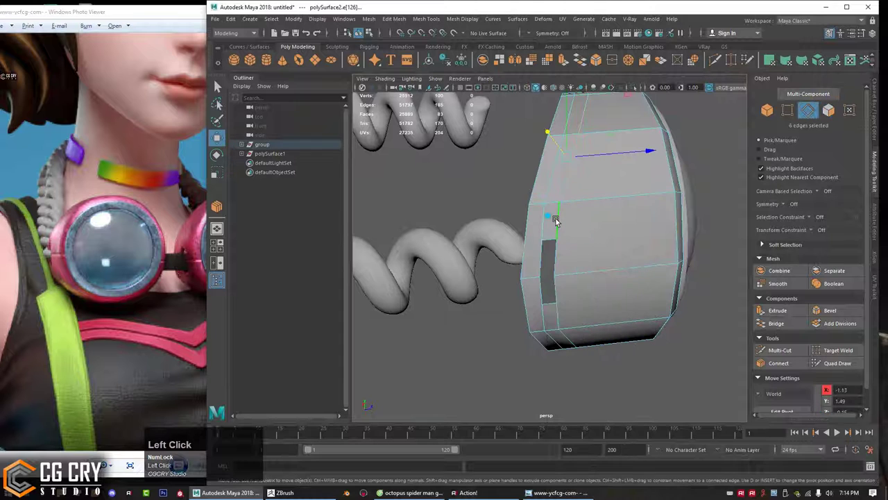
{"action": "key", "text": "q"}
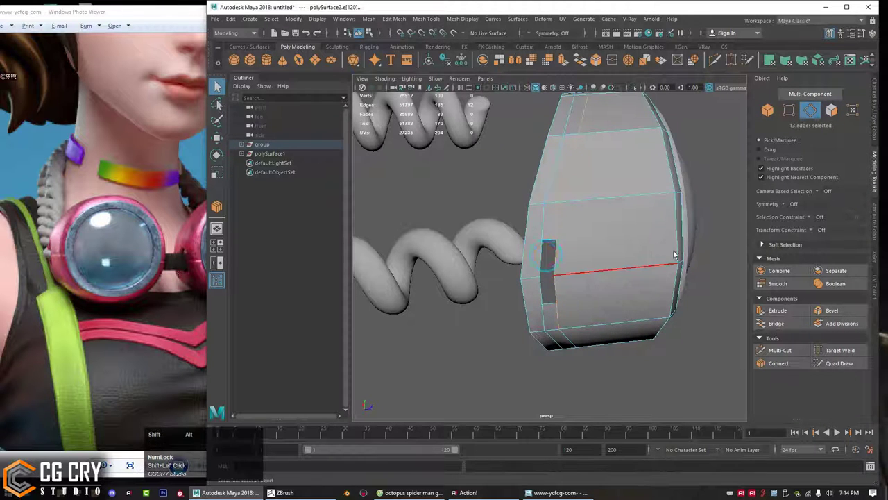
{"action": "left_click_drag", "start_coordinate": [675, 255], "coordinate": [457, 242], "text": "alt"}
{"action": "key", "text": "w"}
{"action": "left_click_drag", "start_coordinate": [529, 226], "coordinate": [690, 241], "text": "alt"}
{"action": "key", "text": "3"}
{"action": "key", "text": "1"}
Step: Select all faces of the housing, isolate it in the viewport and inspect its hollow inside
{"action": "left_click_drag", "start_coordinate": [618, 240], "coordinate": [627, 259], "text": "alt"}
{"action": "middle_click_drag", "start_coordinate": [627, 259], "coordinate": [603, 278], "text": "alt"}
{"action": "right_click_drag", "start_coordinate": [703, 232], "coordinate": [702, 256]}
{"action": "double_click", "coordinate": [590, 200]}
{"action": "left_click_drag", "start_coordinate": [590, 200], "coordinate": [519, 210], "text": "alt"}
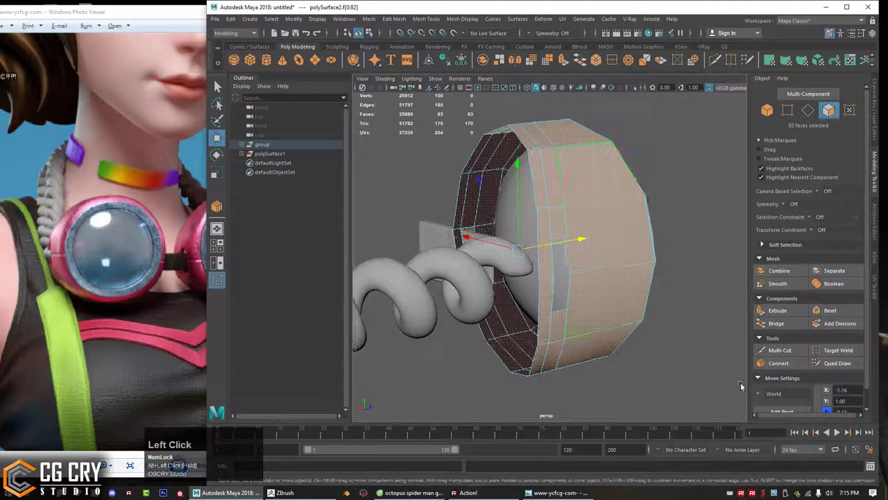
{"action": "left_click", "coordinate": [633, 89]}
{"action": "left_click_drag", "start_coordinate": [605, 145], "coordinate": [356, 182], "text": "alt"}
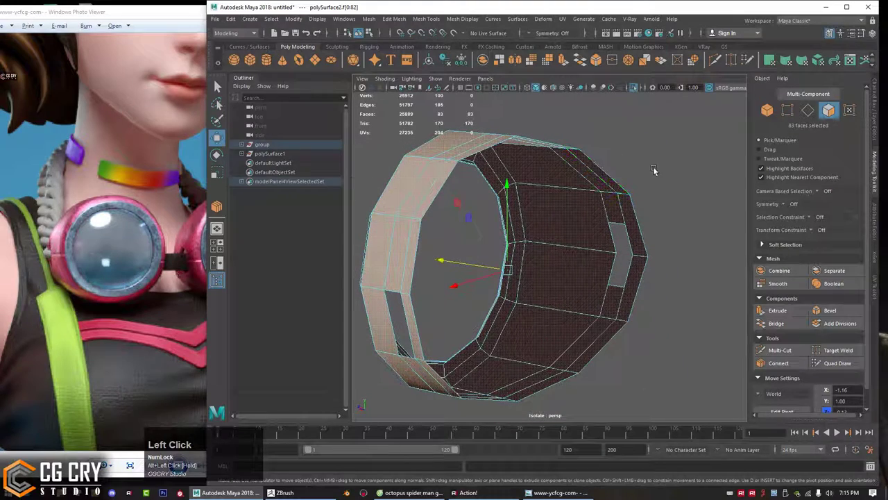
{"action": "left_click_drag", "start_coordinate": [629, 168], "coordinate": [671, 191], "text": "alt"}
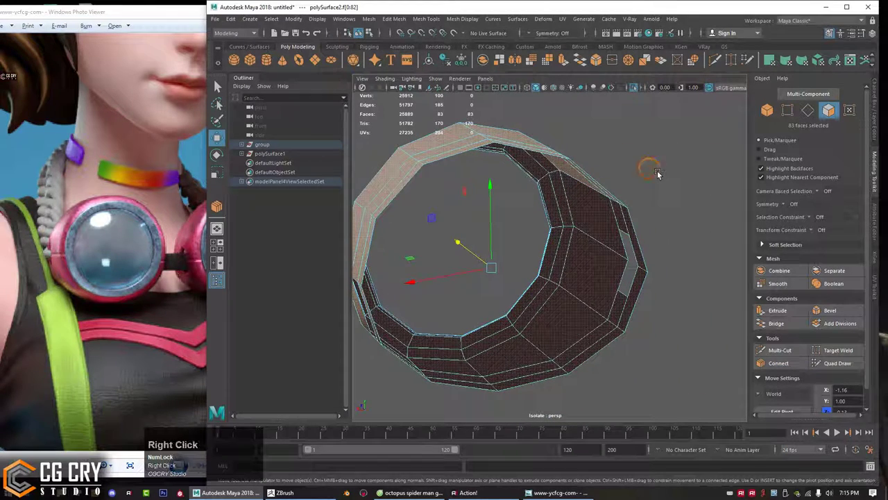
Step: Thicken the housing by extruding all its faces with a Local Translate Z of -0.072
{"action": "left_click", "coordinate": [653, 175]}
{"action": "left_click_drag", "start_coordinate": [653, 175], "coordinate": [567, 191], "text": "alt"}
{"action": "right_click_drag", "start_coordinate": [567, 191], "coordinate": [613, 177]}
{"action": "left_click", "coordinate": [605, 178]}
{"action": "left_click_drag", "start_coordinate": [611, 182], "coordinate": [581, 184], "text": "alt"}
{"action": "key", "text": "ctrl+e"}
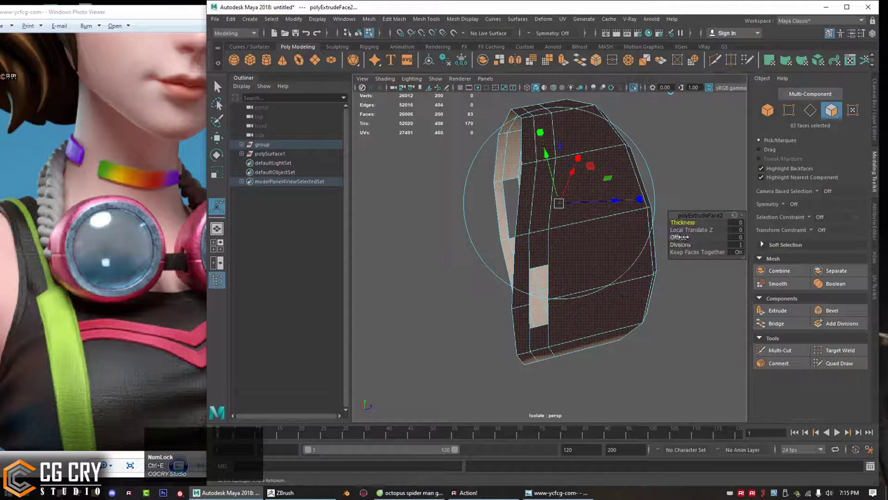
{"action": "mouse_move", "coordinate": [684, 231]}
{"action": "left_mouse_down"}
{"action": "mouse_move", "coordinate": [651, 231]}
{"action": "mouse_move", "coordinate": [694, 177]}
{"action": "mouse_move", "coordinate": [753, 133]}
{"action": "mouse_move", "coordinate": [709, 146]}
{"action": "mouse_move", "coordinate": [565, 155]}
{"action": "mouse_move", "coordinate": [533, 143]}
{"action": "left_mouse_up"}
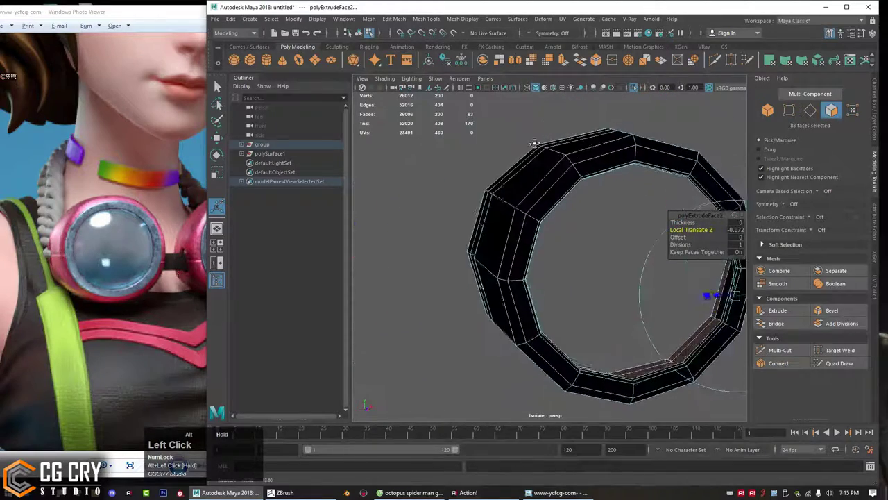
{"action": "middle_click_drag", "start_coordinate": [548, 154], "coordinate": [504, 171], "text": "alt"}
{"action": "left_click_drag", "start_coordinate": [504, 171], "coordinate": [636, 195], "text": "alt"}
Step: Select all faces of the thickened shell and reverse their normals
{"action": "key", "text": "q"}
{"action": "middle_click_drag", "start_coordinate": [634, 194], "coordinate": [577, 198], "text": "alt"}
{"action": "left_click_drag", "start_coordinate": [577, 199], "coordinate": [554, 219], "text": "alt"}
{"action": "double_click", "coordinate": [610, 213]}
{"action": "right_click", "coordinate": [609, 220], "text": "shift"}
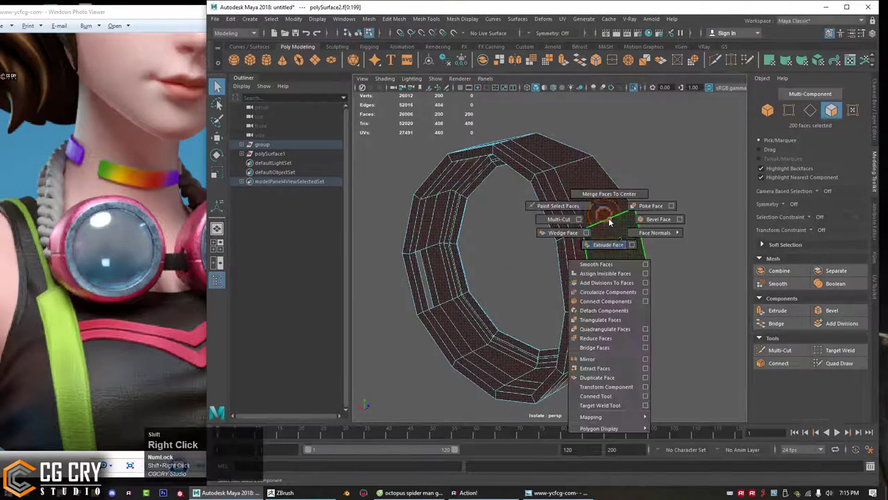
{"action": "right_click_drag", "start_coordinate": [652, 238], "coordinate": [700, 238], "text": "shift"}
Step: Delete the extra edge loops running along the middle of the housing's rims
{"action": "key", "text": "w"}
{"action": "left_click_drag", "start_coordinate": [583, 242], "coordinate": [640, 227], "text": "alt"}
{"action": "right_click_drag", "start_coordinate": [581, 243], "coordinate": [577, 252], "text": "alt"}
{"action": "left_click_drag", "start_coordinate": [576, 252], "coordinate": [558, 251], "text": "alt"}
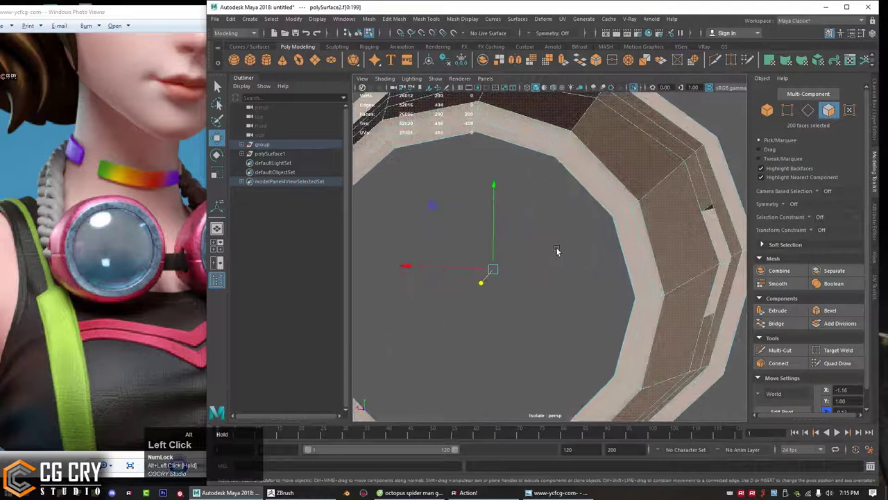
{"action": "right_click_drag", "start_coordinate": [557, 237], "coordinate": [558, 210]}
{"action": "double_click", "coordinate": [629, 231]}
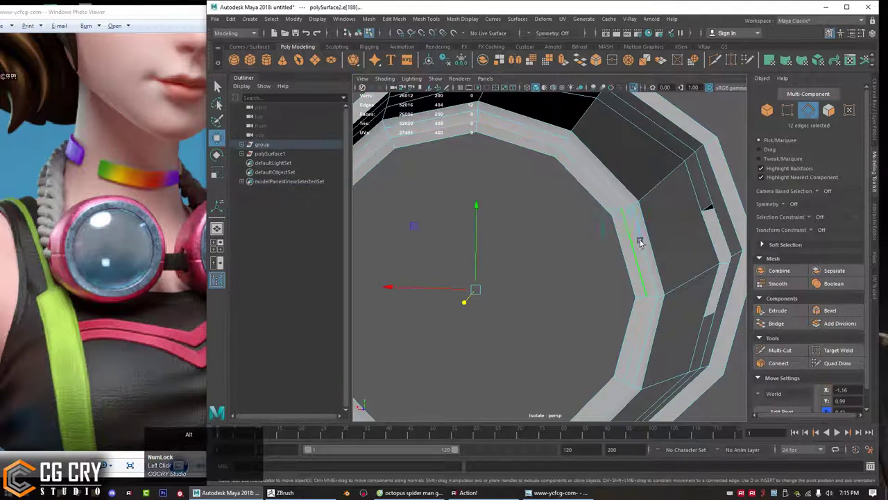
{"action": "right_click_drag", "start_coordinate": [638, 238], "coordinate": [697, 298], "text": "alt"}
{"action": "key", "text": "alt+q"}
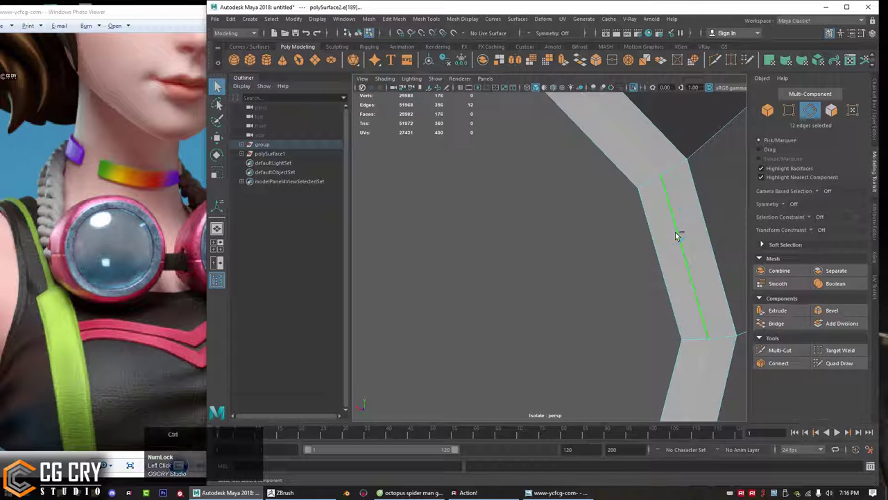
{"action": "key", "text": "ctrl+Delete"}
Step: Inspect the thickened housing in wireframe, shaded and smoothed display, including both slots
{"action": "right_click_drag", "start_coordinate": [677, 231], "coordinate": [432, 240], "text": "alt"}
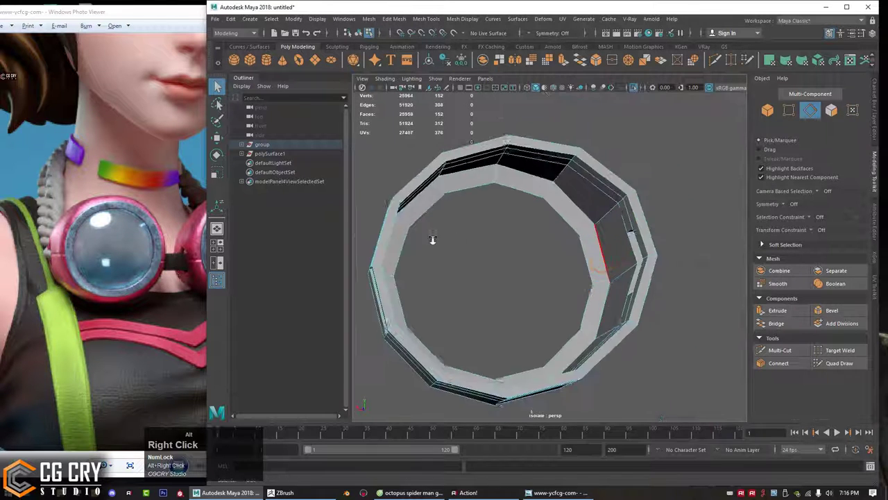
{"action": "left_click_drag", "start_coordinate": [634, 254], "coordinate": [481, 271], "text": "alt"}
{"action": "left_click_drag", "start_coordinate": [566, 269], "coordinate": [562, 256], "text": "alt"}
{"action": "key", "text": "4"}
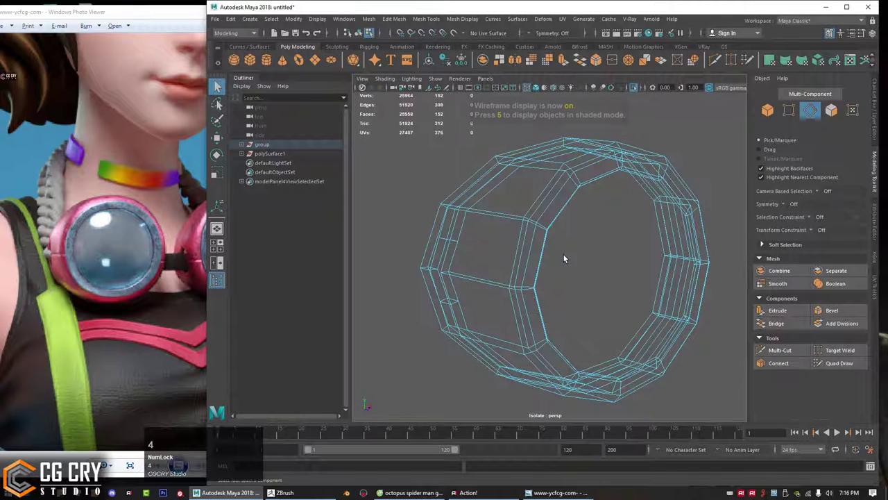
{"action": "key", "text": "5"}
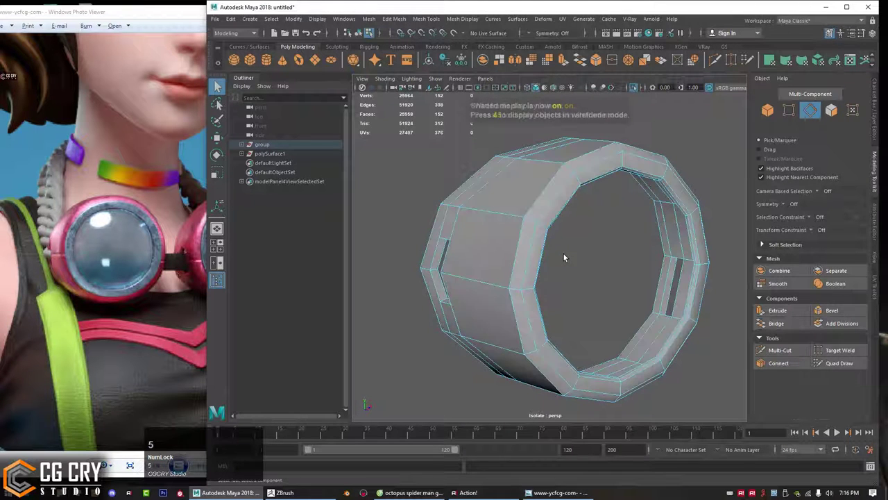
{"action": "key", "text": "3"}
{"action": "left_click_drag", "start_coordinate": [533, 263], "coordinate": [432, 273], "text": "alt"}
{"action": "right_click_drag", "start_coordinate": [402, 270], "coordinate": [454, 203]}
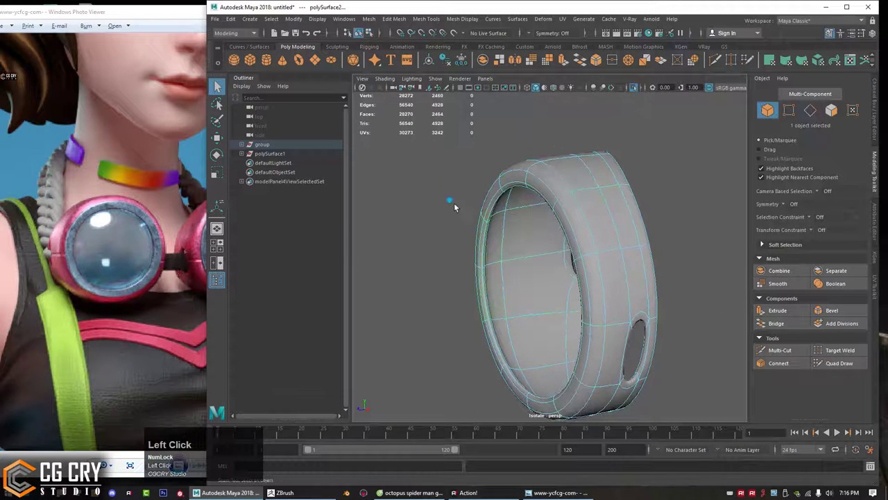
{"action": "left_click_drag", "start_coordinate": [453, 202], "coordinate": [582, 265], "text": "alt"}
{"action": "middle_click_drag", "start_coordinate": [576, 264], "coordinate": [557, 252], "text": "alt"}
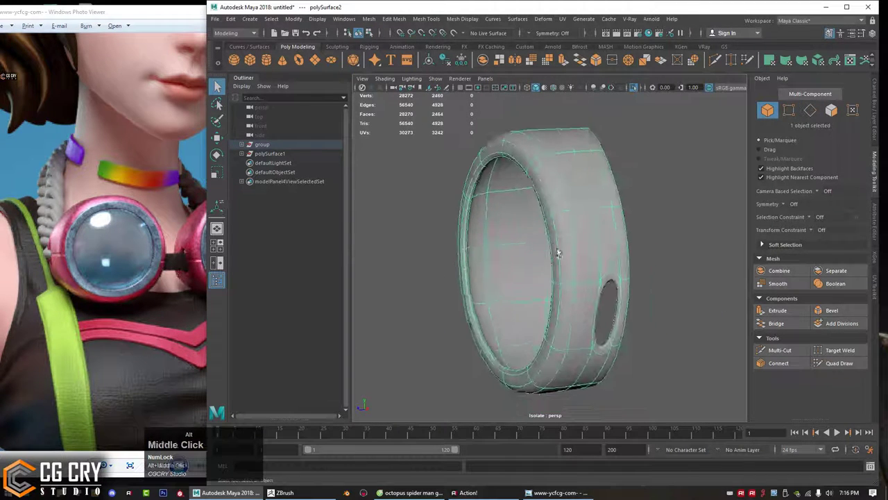
Step: Try to bevel the selected edges around the strap slot opening
{"action": "key", "text": "1"}
{"action": "middle_click_drag", "start_coordinate": [594, 283], "coordinate": [513, 252], "text": "alt"}
{"action": "right_click_drag", "start_coordinate": [514, 252], "coordinate": [557, 277], "text": "alt"}
{"action": "left_click_drag", "start_coordinate": [557, 278], "coordinate": [579, 224], "text": "alt"}
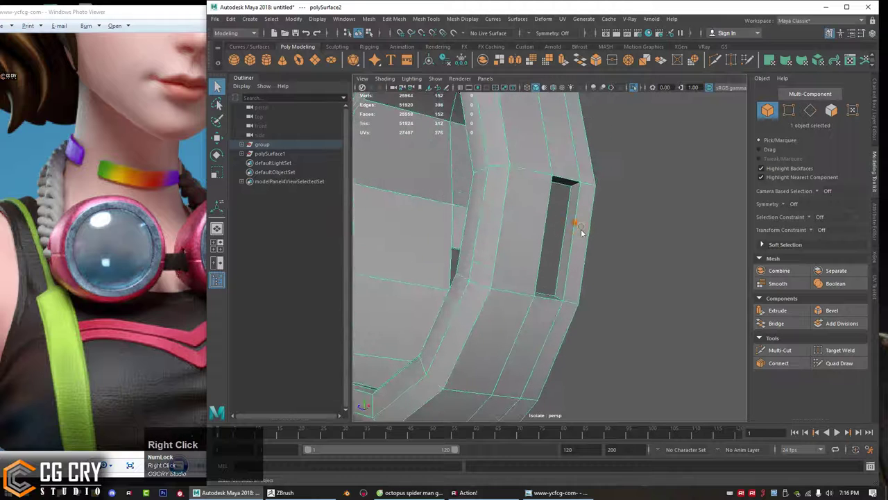
{"action": "right_click_drag", "start_coordinate": [579, 225], "coordinate": [566, 181]}
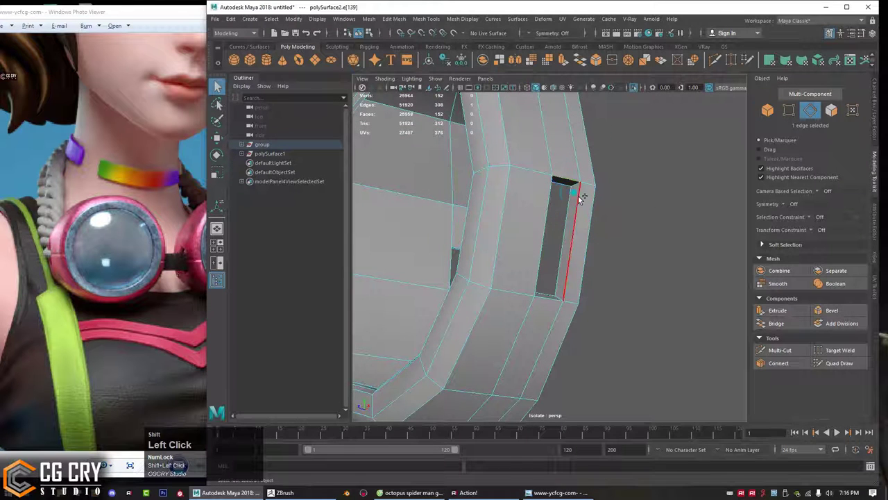
{"action": "left_click", "coordinate": [564, 187], "text": "shift"}
{"action": "left_click_drag", "start_coordinate": [562, 188], "coordinate": [386, 238], "text": "alt"}
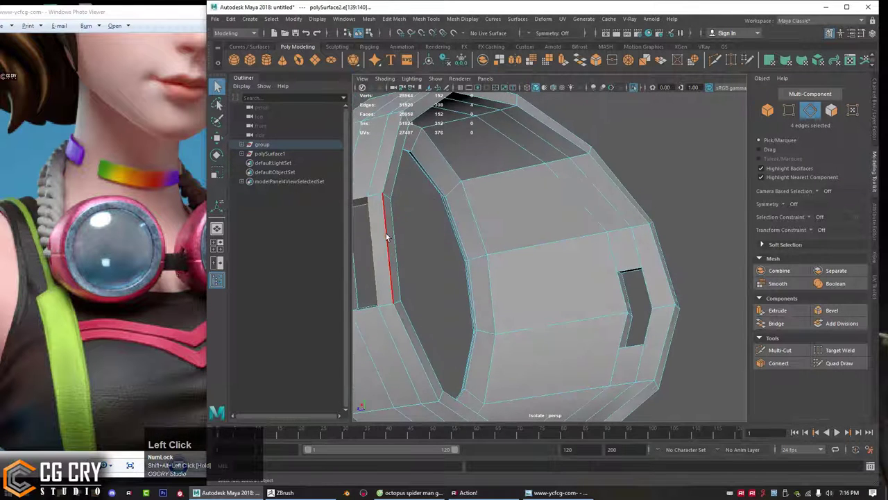
{"action": "middle_click_drag", "start_coordinate": [386, 238], "coordinate": [494, 215], "text": "alt"}
{"action": "left_click", "coordinate": [486, 204], "text": "shift"}
{"action": "left_click_drag", "start_coordinate": [499, 229], "coordinate": [590, 319], "text": "alt"}
{"action": "middle_click_drag", "start_coordinate": [589, 319], "coordinate": [541, 260], "text": "alt"}
{"action": "left_click", "coordinate": [570, 296], "text": "shift"}
{"action": "left_click_drag", "start_coordinate": [571, 295], "coordinate": [628, 244], "text": "alt"}
{"action": "middle_click_drag", "start_coordinate": [629, 245], "coordinate": [630, 288], "text": "alt"}
{"action": "right_click_drag", "start_coordinate": [630, 287], "coordinate": [645, 303], "text": "alt"}
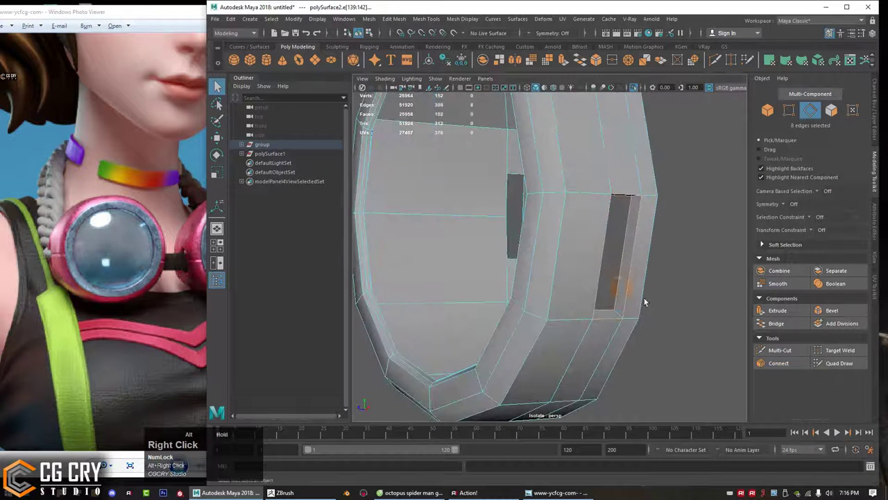
{"action": "left_click", "coordinate": [832, 310]}
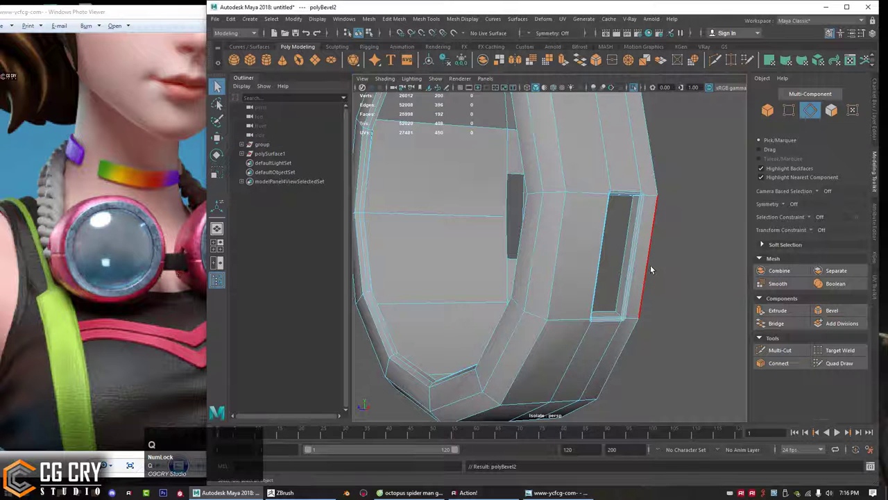
Step: Examine the bevelled slot's borders and corners up close and undo the bevel
{"action": "key", "text": "q"}
{"action": "key", "text": "3"}
{"action": "left_click_drag", "start_coordinate": [667, 274], "coordinate": [605, 262], "text": "alt"}
{"action": "key", "text": "1"}
{"action": "middle_click_drag", "start_coordinate": [605, 262], "coordinate": [578, 297], "text": "alt"}
{"action": "right_click_drag", "start_coordinate": [579, 297], "coordinate": [612, 295], "text": "alt"}
{"action": "left_click_drag", "start_coordinate": [612, 294], "coordinate": [522, 277], "text": "alt"}
{"action": "right_click_drag", "start_coordinate": [522, 277], "coordinate": [543, 272], "text": "alt"}
{"action": "left_click_drag", "start_coordinate": [543, 271], "coordinate": [567, 252], "text": "alt"}
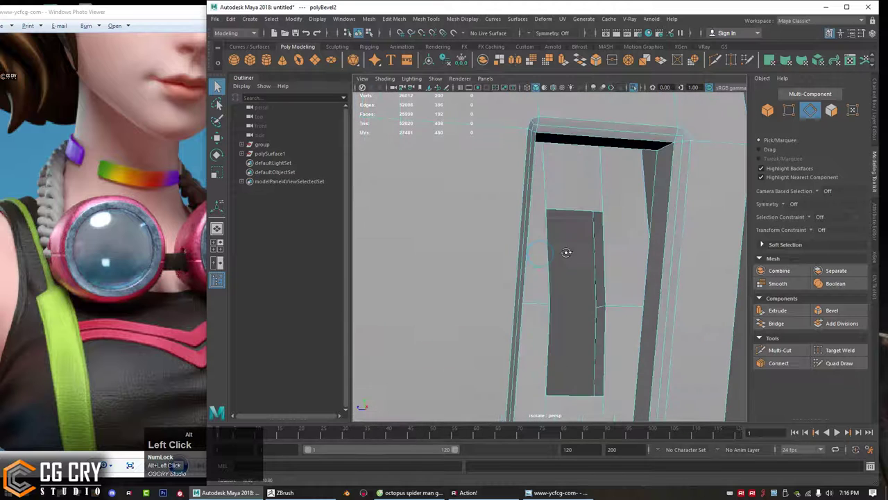
{"action": "middle_click_drag", "start_coordinate": [567, 252], "coordinate": [546, 295], "text": "alt"}
{"action": "right_click_drag", "start_coordinate": [602, 245], "coordinate": [568, 260], "text": "alt"}
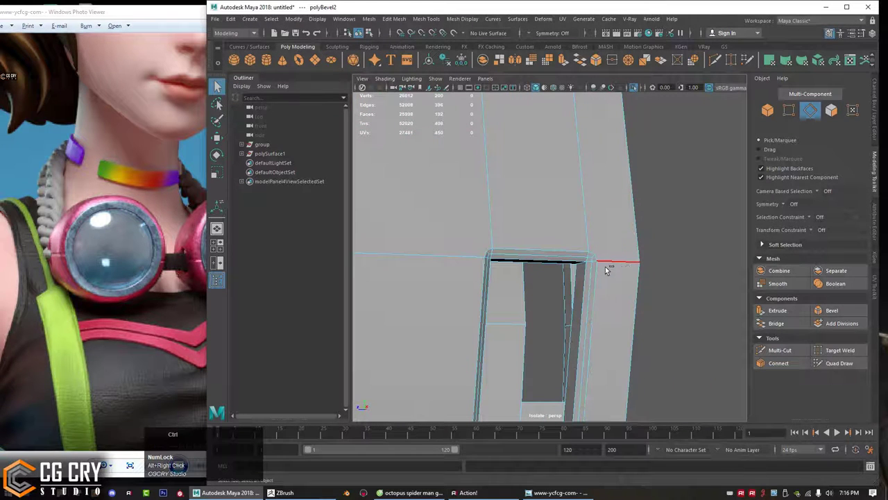
{"action": "key", "text": "ctrl+z"}
{"action": "key", "text": "ctrl+z"}
{"action": "key", "text": "ctrl+z"}
Step: Examine the slot openings on the unsmoothed mesh and in the smooth preview in object mode
{"action": "right_click_drag", "start_coordinate": [639, 273], "coordinate": [597, 293], "text": "alt"}
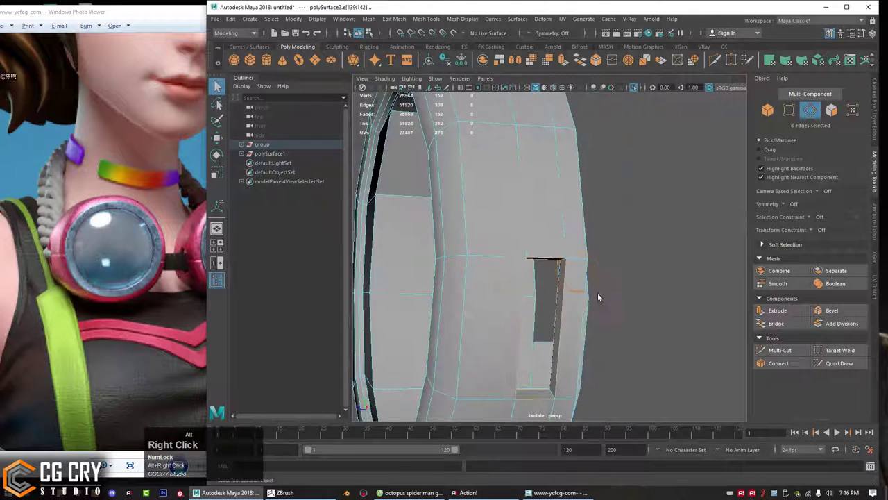
{"action": "mouse_move", "coordinate": [597, 293]}
{"action": "left_mouse_down", "text": "alt"}
{"action": "mouse_move", "coordinate": [620, 246]}
{"action": "mouse_move", "coordinate": [554, 303]}
{"action": "mouse_move", "coordinate": [589, 252]}
{"action": "mouse_move", "coordinate": [583, 243]}
{"action": "mouse_move", "coordinate": [585, 298]}
{"action": "left_mouse_up", "text": "alt"}
{"action": "left_click_drag", "start_coordinate": [592, 270], "coordinate": [590, 284], "text": "alt"}
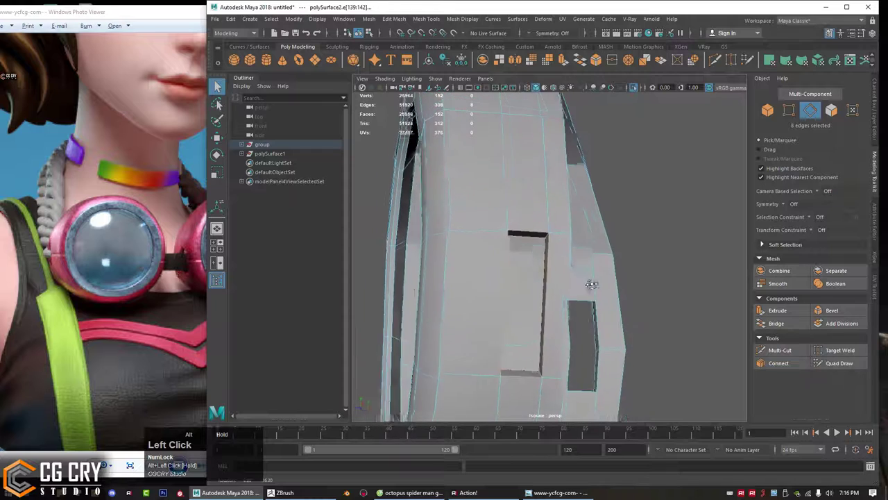
{"action": "right_click_drag", "start_coordinate": [589, 284], "coordinate": [601, 310], "text": "alt"}
{"action": "left_click_drag", "start_coordinate": [601, 310], "coordinate": [610, 283], "text": "alt"}
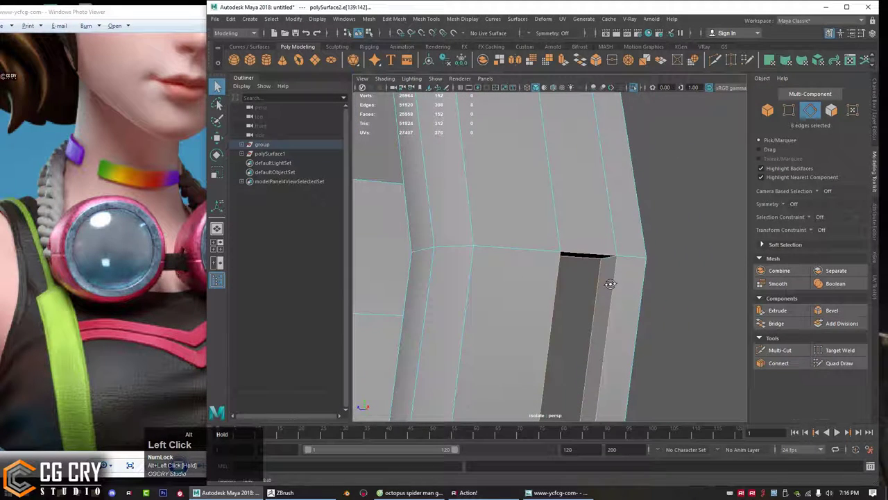
{"action": "right_click_drag", "start_coordinate": [625, 272], "coordinate": [560, 287], "text": "alt"}
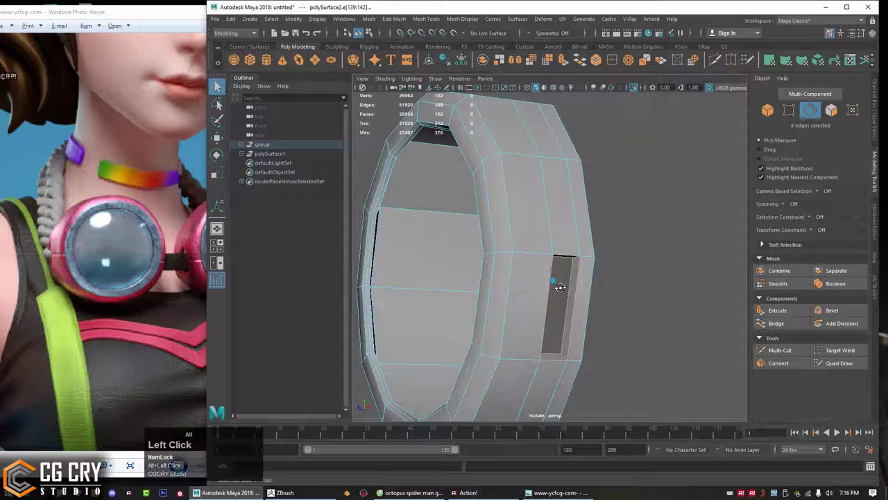
{"action": "left_click_drag", "start_coordinate": [582, 281], "coordinate": [634, 282], "text": "alt"}
{"action": "right_click", "coordinate": [634, 283]}
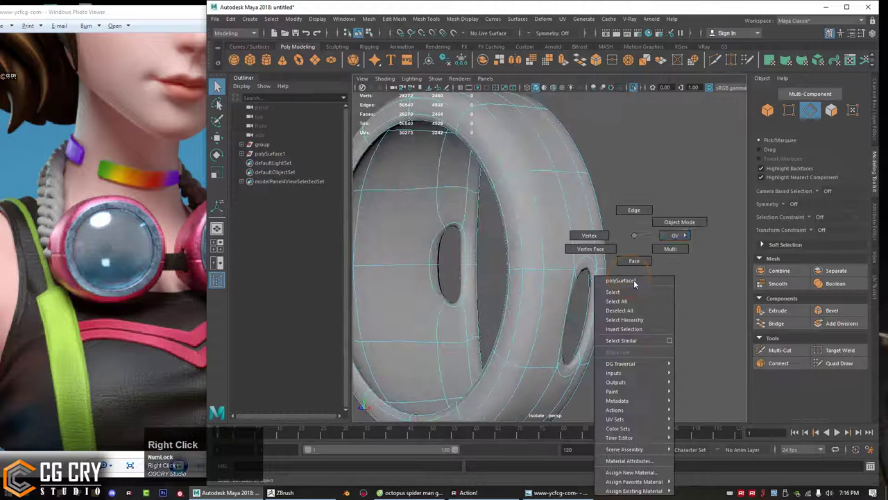
{"action": "left_click", "coordinate": [691, 213]}
{"action": "right_click_drag", "start_coordinate": [634, 283], "coordinate": [621, 256]}
{"action": "left_click_drag", "start_coordinate": [622, 257], "coordinate": [566, 260], "text": "alt"}
{"action": "right_click_drag", "start_coordinate": [566, 260], "coordinate": [579, 256], "text": "alt"}
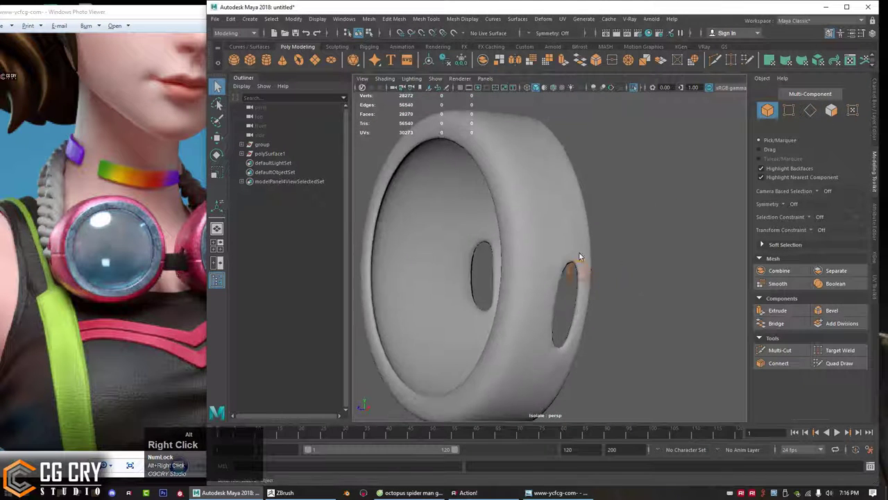
Step: Select the four short corner edges across the wall thickness inside the slot
{"action": "left_click", "coordinate": [573, 245]}
{"action": "key", "text": "1"}
{"action": "left_click_drag", "start_coordinate": [571, 242], "coordinate": [548, 255], "text": "alt"}
{"action": "right_click_drag", "start_coordinate": [548, 255], "coordinate": [589, 268], "text": "alt"}
{"action": "left_click_drag", "start_coordinate": [589, 268], "coordinate": [600, 244], "text": "alt"}
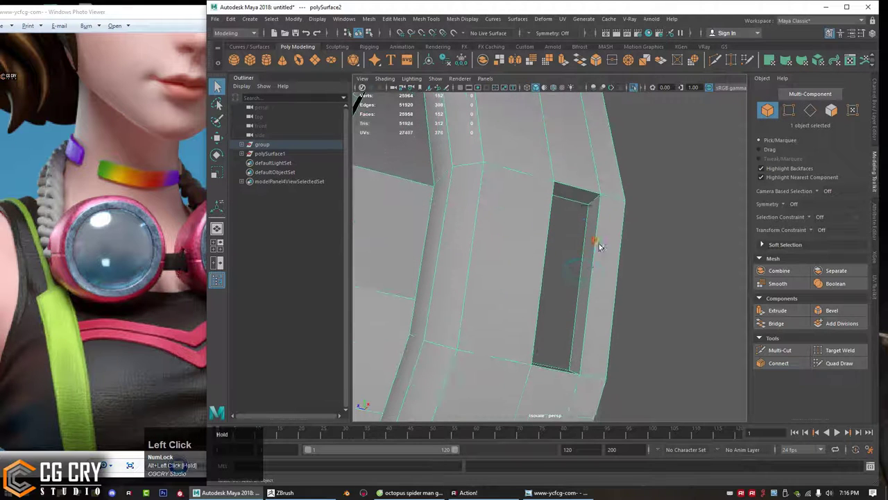
{"action": "right_click_drag", "start_coordinate": [598, 234], "coordinate": [587, 202]}
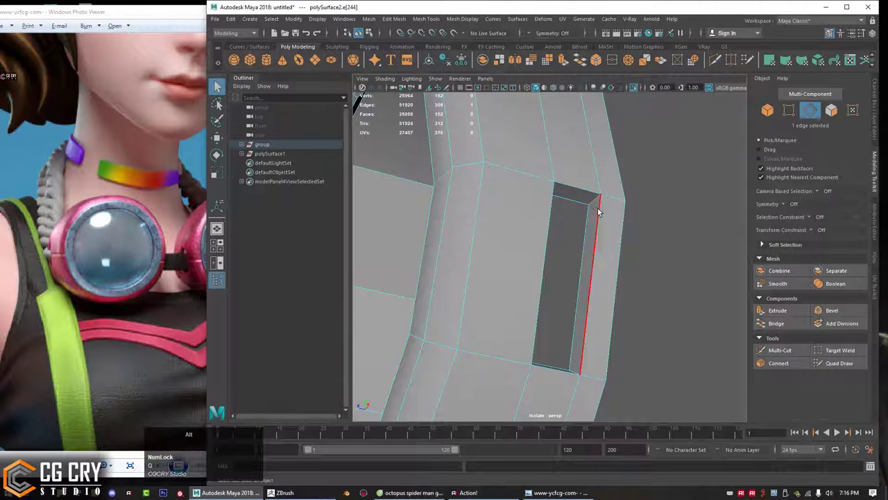
{"action": "left_click_drag", "start_coordinate": [599, 212], "coordinate": [608, 215], "text": "alt"}
{"action": "left_click_drag", "start_coordinate": [603, 283], "coordinate": [617, 367], "text": "alt"}
{"action": "middle_click_drag", "start_coordinate": [617, 368], "coordinate": [593, 257], "text": "alt"}
{"action": "right_click_drag", "start_coordinate": [593, 257], "coordinate": [588, 232], "text": "alt"}
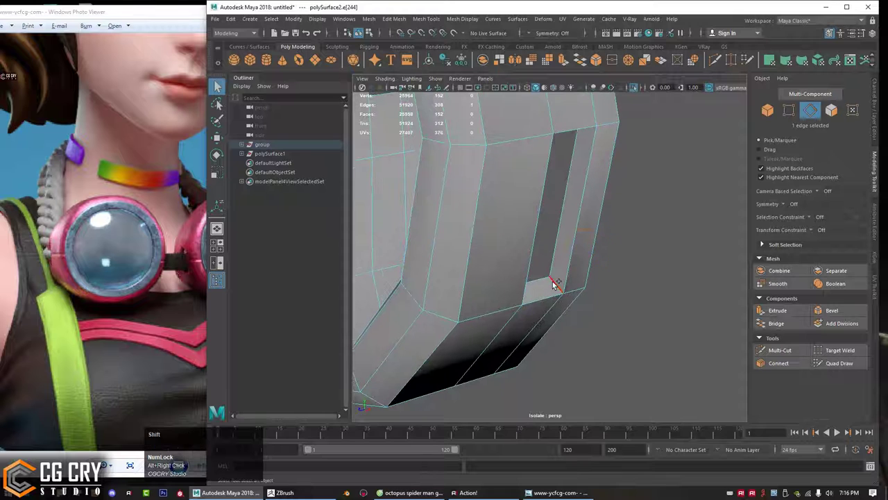
{"action": "left_click_drag", "start_coordinate": [557, 279], "coordinate": [580, 215], "text": "alt"}
{"action": "middle_click_drag", "start_coordinate": [581, 216], "coordinate": [579, 310], "text": "alt"}
{"action": "right_click_drag", "start_coordinate": [578, 309], "coordinate": [581, 303], "text": "alt"}
{"action": "left_click_drag", "start_coordinate": [580, 303], "coordinate": [595, 277], "text": "alt"}
Step: Insert supporting edge loops along the slot's inner walls with Multi-Cut
{"action": "left_click", "coordinate": [795, 353]}
{"action": "middle_click_drag", "start_coordinate": [656, 270], "coordinate": [640, 307], "text": "alt"}
{"action": "right_click_drag", "start_coordinate": [641, 307], "coordinate": [656, 331], "text": "alt"}
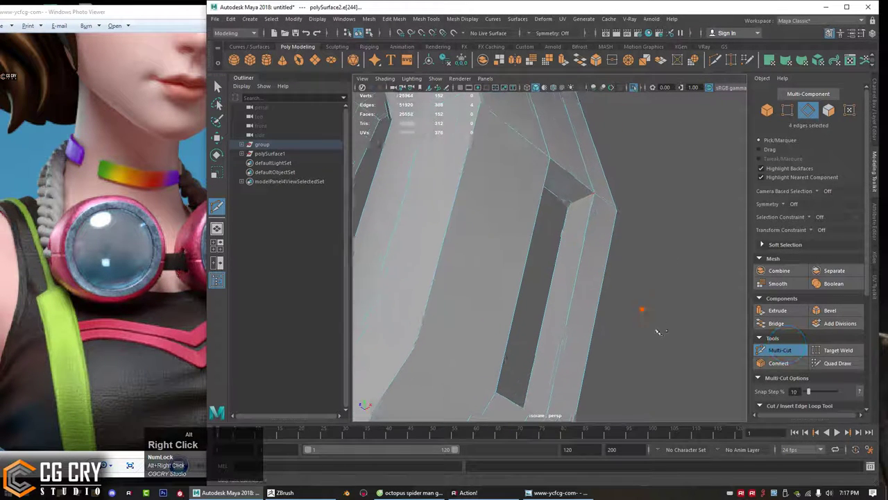
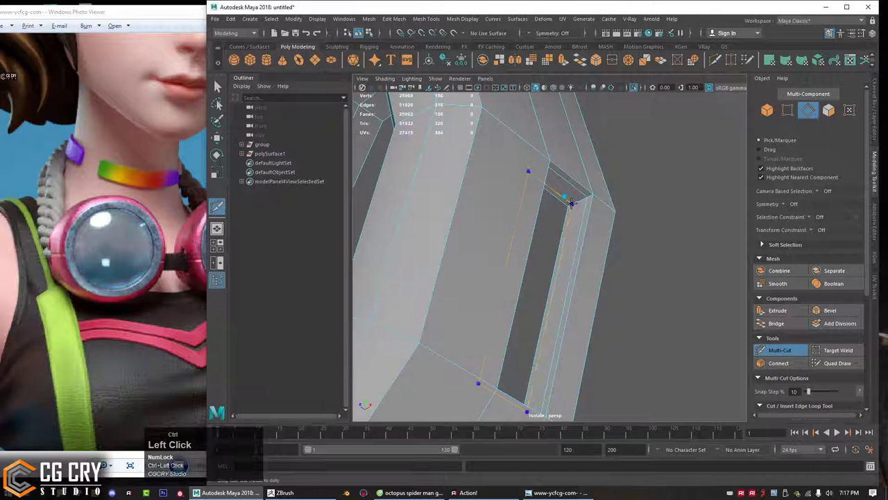
{"action": "left_click", "coordinate": [571, 204], "text": "ctrl"}
{"action": "key", "text": "q"}
Step: Preview the housing smoothed and check the slot's shape with its new supporting loops
{"action": "right_click_drag", "start_coordinate": [623, 220], "coordinate": [602, 215], "text": "alt"}
{"action": "right_click_drag", "start_coordinate": [650, 239], "coordinate": [715, 204]}
{"action": "left_click", "coordinate": [710, 204]}
{"action": "left_click", "coordinate": [588, 241]}
{"action": "key", "text": "3"}
{"action": "left_click_drag", "start_coordinate": [650, 235], "coordinate": [631, 260], "text": "alt"}
{"action": "left_click", "coordinate": [659, 251]}
{"action": "right_click_drag", "start_coordinate": [631, 260], "coordinate": [556, 267], "text": "alt"}
{"action": "left_click_drag", "start_coordinate": [574, 267], "coordinate": [581, 298], "text": "alt"}
{"action": "left_click", "coordinate": [559, 245]}
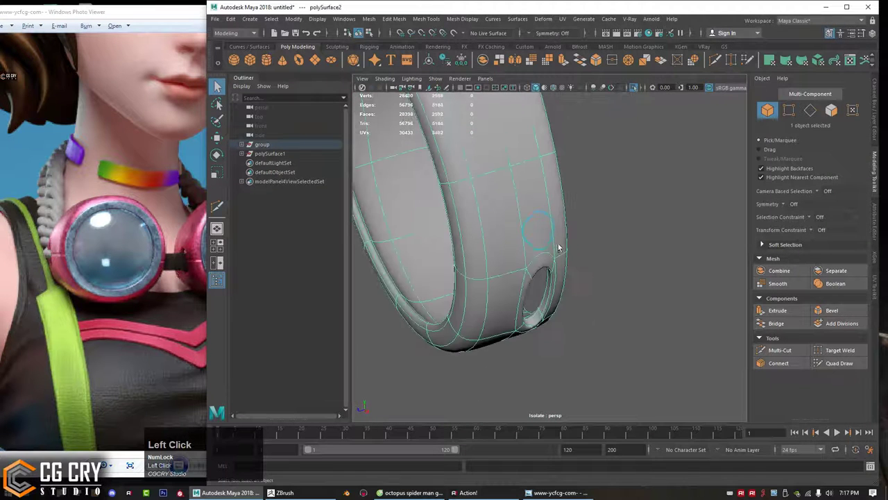
Step: Insert more supporting edge loops beside the slot and around the adjacent rim of the housing with Multi-Cut
{"action": "key", "text": "1"}
{"action": "left_click_drag", "start_coordinate": [581, 240], "coordinate": [589, 213], "text": "alt"}
{"action": "right_click_drag", "start_coordinate": [590, 214], "coordinate": [634, 230], "text": "alt"}
{"action": "left_click_drag", "start_coordinate": [632, 230], "coordinate": [618, 229], "text": "alt"}
{"action": "right_click_drag", "start_coordinate": [618, 229], "coordinate": [616, 252]}
{"action": "right_click_drag", "start_coordinate": [617, 222], "coordinate": [617, 201]}
{"action": "left_click_drag", "start_coordinate": [628, 213], "coordinate": [606, 232], "text": "alt"}
{"action": "left_click", "coordinate": [780, 350]}
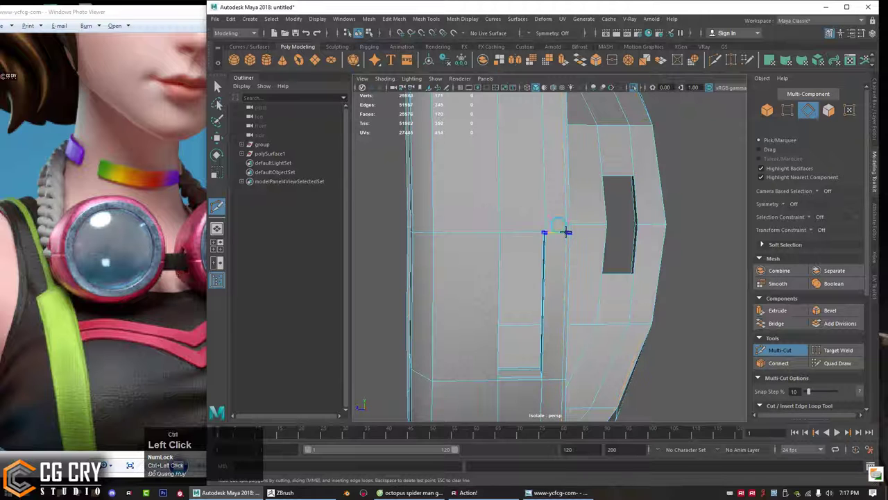
{"action": "left_click_drag", "start_coordinate": [593, 235], "coordinate": [509, 239], "text": "alt"}
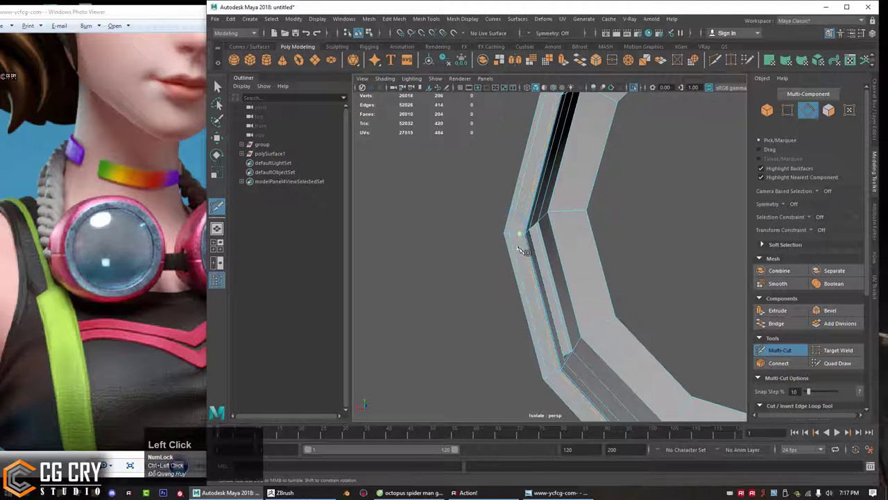
{"action": "key", "text": "q"}
Step: Check the housing's smoothed shape and examine the unsmoothed mesh around the opposite slot
{"action": "right_click_drag", "start_coordinate": [518, 248], "coordinate": [465, 249], "text": "alt"}
{"action": "left_click_drag", "start_coordinate": [465, 249], "coordinate": [503, 242], "text": "alt"}
{"action": "right_click_drag", "start_coordinate": [503, 242], "coordinate": [537, 246], "text": "alt"}
{"action": "left_click_drag", "start_coordinate": [537, 246], "coordinate": [555, 250], "text": "alt"}
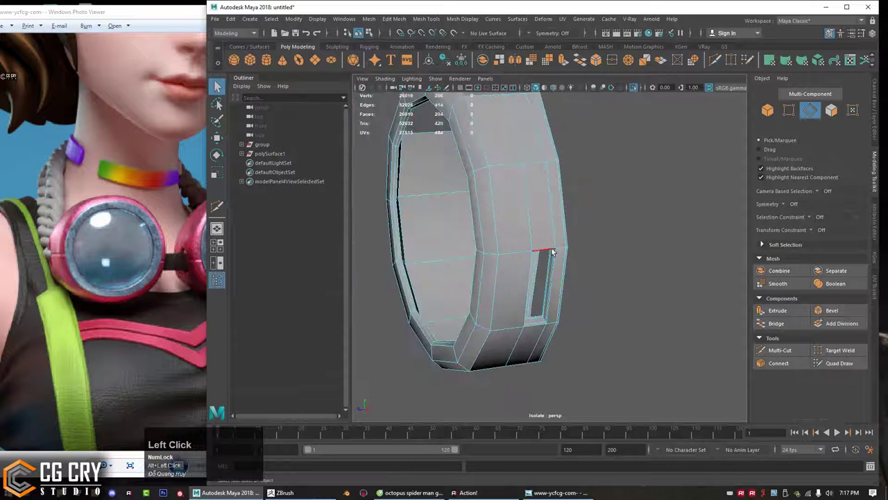
{"action": "right_click_drag", "start_coordinate": [565, 236], "coordinate": [687, 169]}
{"action": "left_click", "coordinate": [687, 168]}
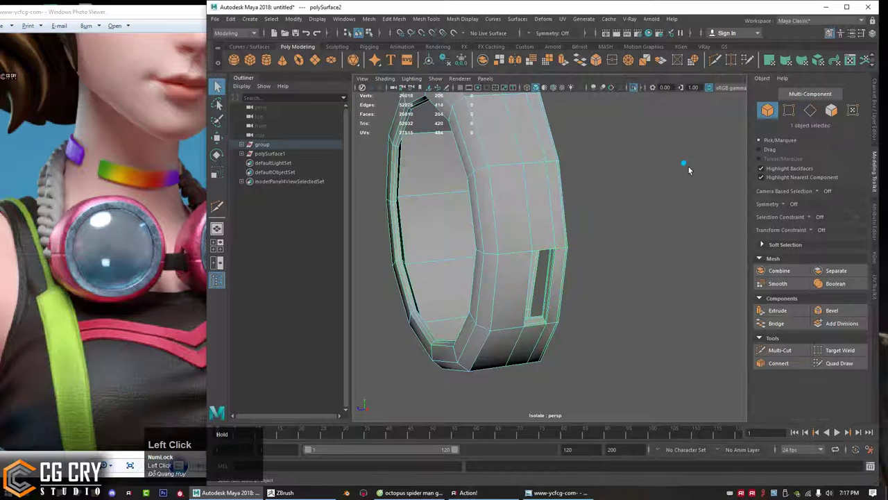
{"action": "left_click", "coordinate": [513, 202]}
{"action": "key", "text": "3"}
{"action": "left_click_drag", "start_coordinate": [598, 206], "coordinate": [458, 214], "text": "alt"}
{"action": "left_click", "coordinate": [612, 201]}
{"action": "left_click", "coordinate": [535, 221]}
{"action": "key", "text": "1"}
{"action": "middle_click_drag", "start_coordinate": [458, 214], "coordinate": [512, 214], "text": "alt"}
{"action": "right_click_drag", "start_coordinate": [512, 214], "coordinate": [493, 232], "text": "alt"}
{"action": "left_click_drag", "start_coordinate": [493, 232], "coordinate": [690, 218], "text": "alt"}
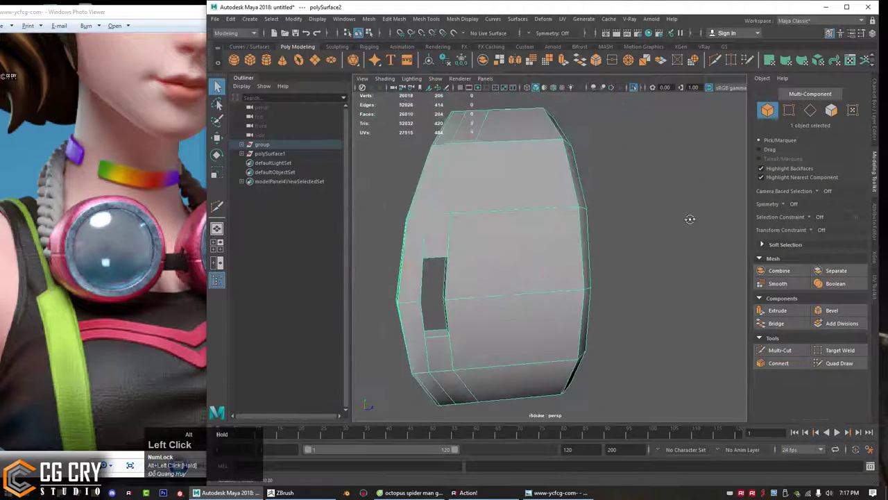
Step: Insert supporting edge loops along the inner walls of the opposite slot with Multi-Cut
{"action": "middle_click_drag", "start_coordinate": [440, 258], "coordinate": [548, 242], "text": "alt"}
{"action": "right_click_drag", "start_coordinate": [558, 248], "coordinate": [577, 269], "text": "alt"}
{"action": "left_click_drag", "start_coordinate": [577, 269], "coordinate": [563, 224], "text": "alt"}
{"action": "middle_click_drag", "start_coordinate": [562, 224], "coordinate": [535, 285], "text": "alt"}
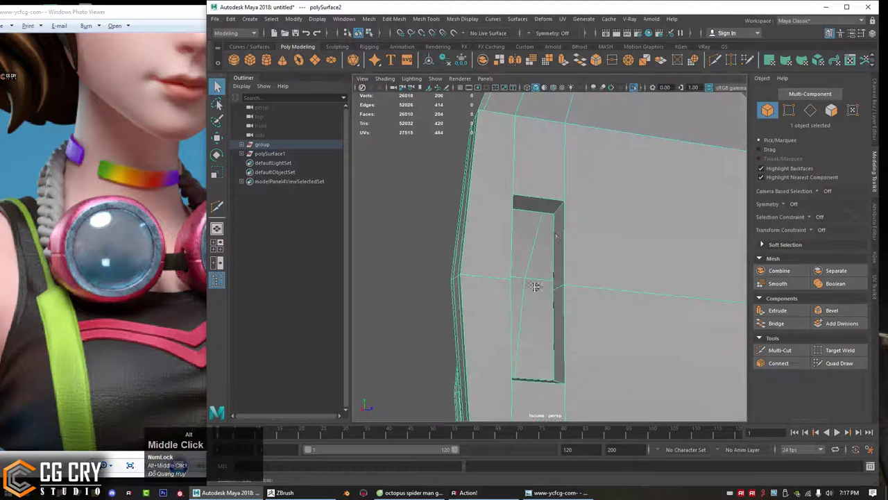
{"action": "left_click_drag", "start_coordinate": [555, 226], "coordinate": [586, 242], "text": "alt"}
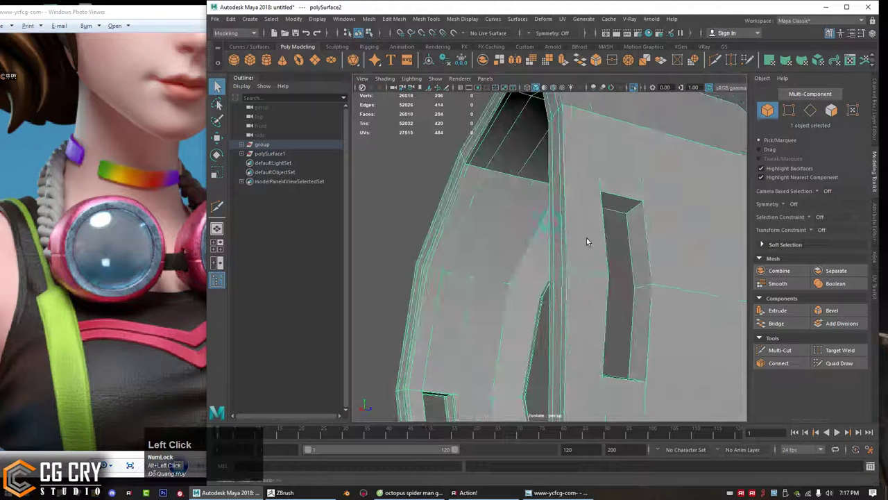
{"action": "left_click", "coordinate": [782, 351]}
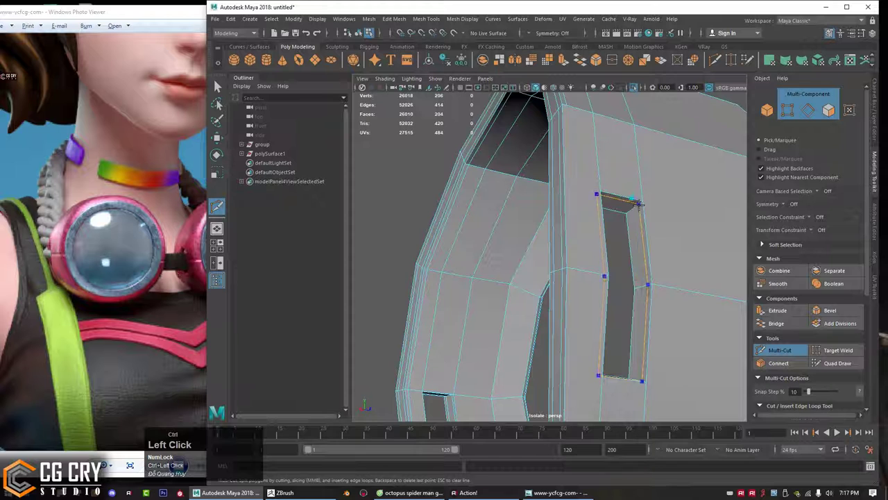
{"action": "key", "text": "q"}
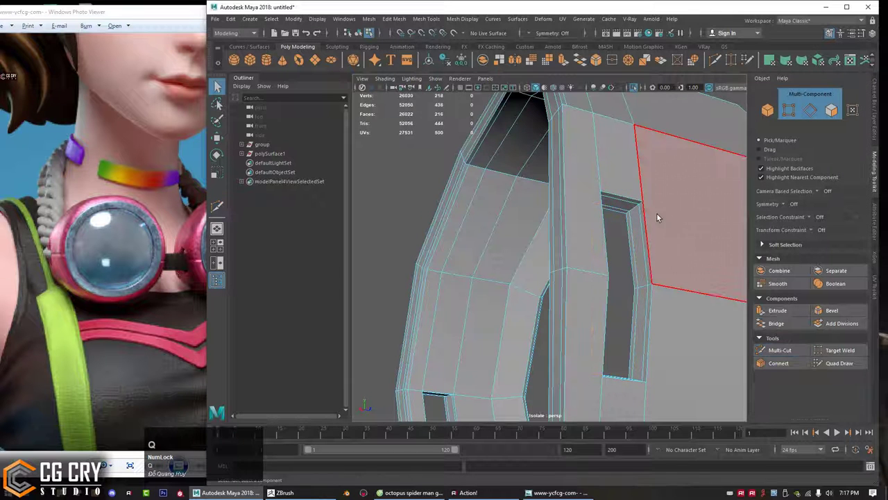
Step: Preview the housing smoothed, examine both slots and the rim, and return to the unsmoothed mesh
{"action": "key", "text": "3"}
{"action": "left_click_drag", "start_coordinate": [681, 209], "coordinate": [655, 239], "text": "alt"}
{"action": "right_click_drag", "start_coordinate": [655, 239], "coordinate": [555, 234], "text": "alt"}
{"action": "right_click_drag", "start_coordinate": [519, 236], "coordinate": [620, 177]}
{"action": "right_click_drag", "start_coordinate": [572, 195], "coordinate": [469, 203], "text": "alt"}
{"action": "left_click_drag", "start_coordinate": [469, 204], "coordinate": [433, 199], "text": "alt"}
{"action": "left_click", "coordinate": [506, 172]}
{"action": "left_click_drag", "start_coordinate": [535, 186], "coordinate": [501, 204], "text": "alt"}
{"action": "right_click_drag", "start_coordinate": [496, 205], "coordinate": [559, 238], "text": "alt"}
{"action": "left_click_drag", "start_coordinate": [560, 242], "coordinate": [645, 252], "text": "alt"}
{"action": "left_click", "coordinate": [560, 218]}
{"action": "key", "text": "1"}
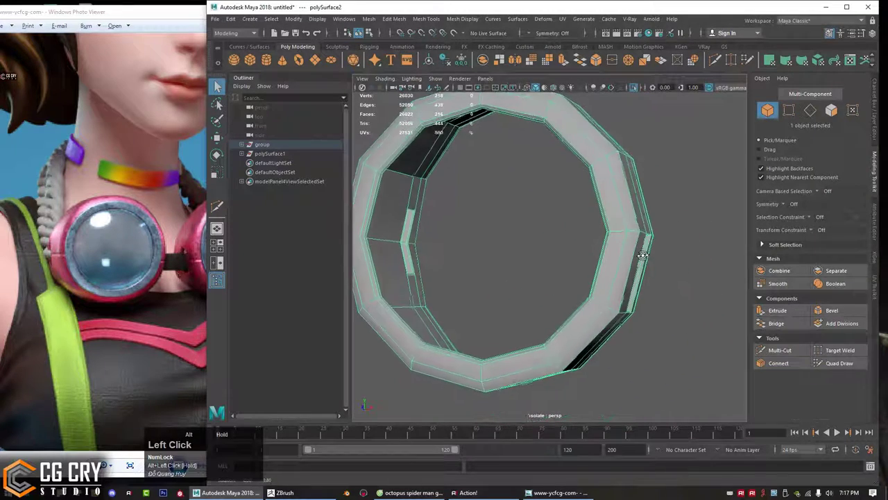
Step: Select the ring of edges running around one segment of the housing
{"action": "middle_click_drag", "start_coordinate": [645, 252], "coordinate": [643, 257], "text": "alt"}
{"action": "left_click_drag", "start_coordinate": [643, 256], "coordinate": [684, 236], "text": "alt"}
{"action": "right_click_drag", "start_coordinate": [685, 235], "coordinate": [685, 210]}
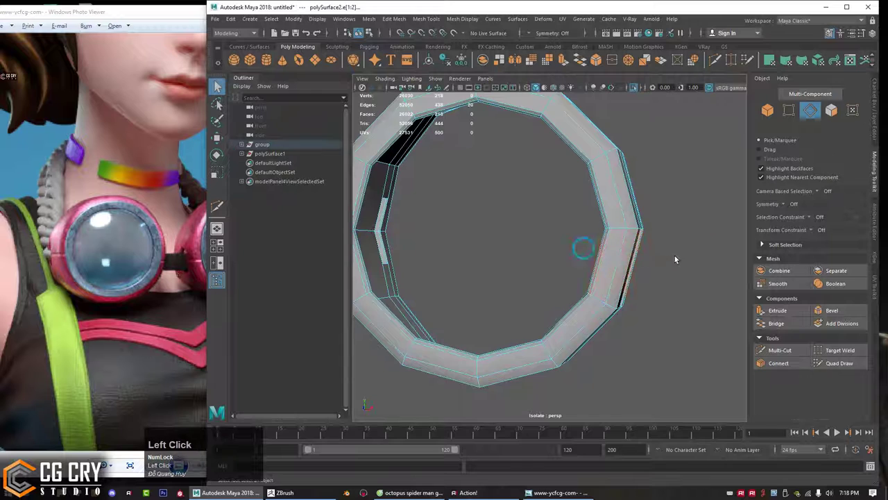
{"action": "mouse_move", "coordinate": [675, 259]}
{"action": "left_mouse_down", "text": "alt"}
{"action": "mouse_move", "coordinate": [594, 261]}
{"action": "mouse_move", "coordinate": [670, 262]}
{"action": "mouse_move", "coordinate": [665, 257]}
{"action": "left_mouse_up", "text": "alt"}
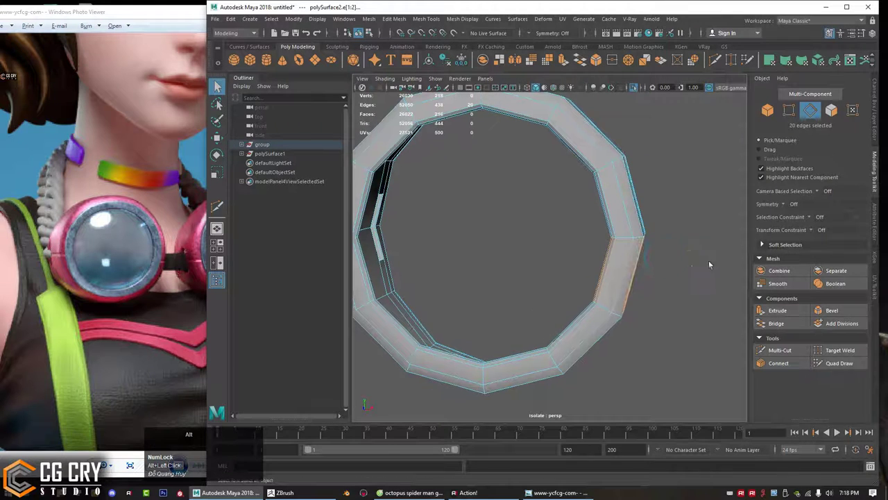
{"action": "right_click_drag", "start_coordinate": [709, 264], "coordinate": [640, 229], "text": "alt"}
{"action": "middle_click_drag", "start_coordinate": [605, 234], "coordinate": [646, 264], "text": "alt"}
{"action": "left_click_drag", "start_coordinate": [647, 264], "coordinate": [619, 250], "text": "alt"}
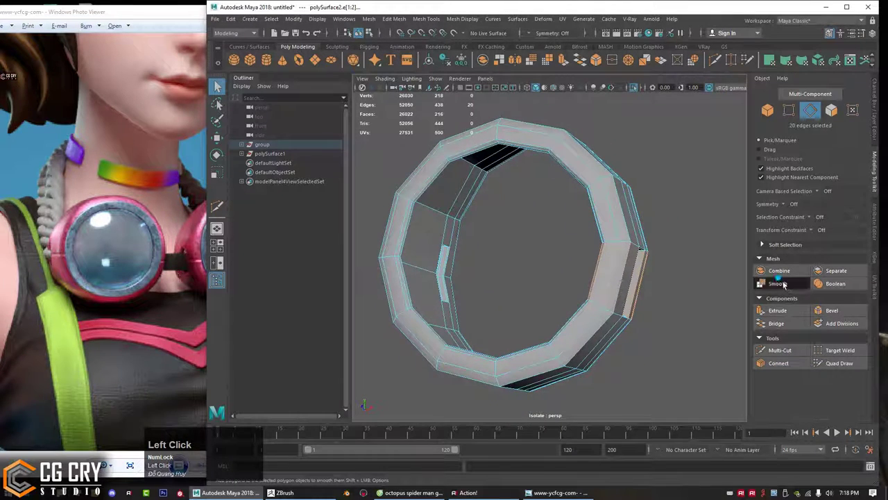
{"action": "left_click", "coordinate": [784, 285]}
{"action": "left_click_drag", "start_coordinate": [701, 278], "coordinate": [597, 241], "text": "alt"}
{"action": "key", "text": "ctrl+z"}
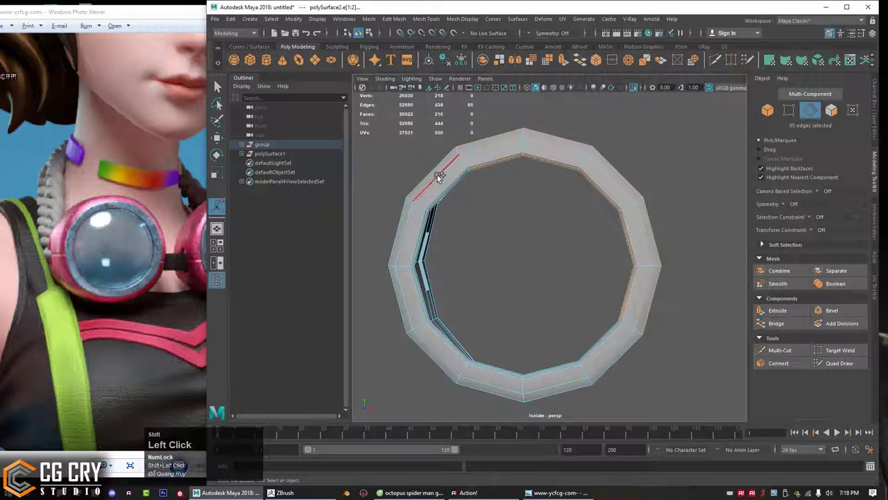
Step: Extend the edge selection to the remaining segments around the housing, including its rims and inner walls
{"action": "left_click_drag", "start_coordinate": [452, 191], "coordinate": [462, 211], "text": "alt"}
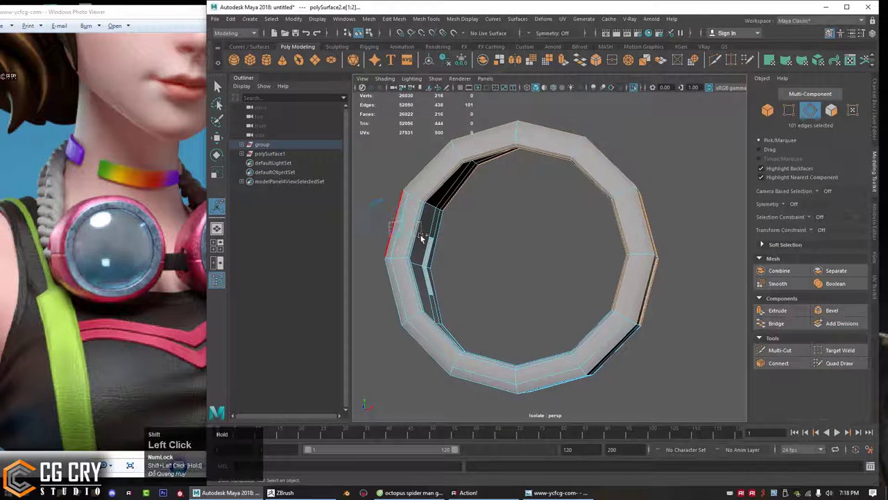
{"action": "left_click_drag", "start_coordinate": [421, 237], "coordinate": [422, 238], "text": "shift"}
{"action": "left_click_drag", "start_coordinate": [425, 237], "coordinate": [675, 233], "text": "alt"}
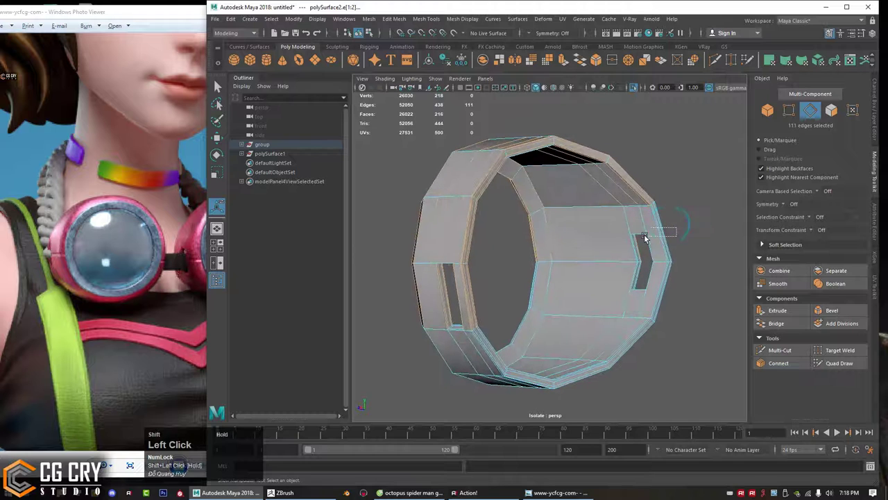
{"action": "left_click_drag", "start_coordinate": [698, 264], "coordinate": [691, 263], "text": "alt"}
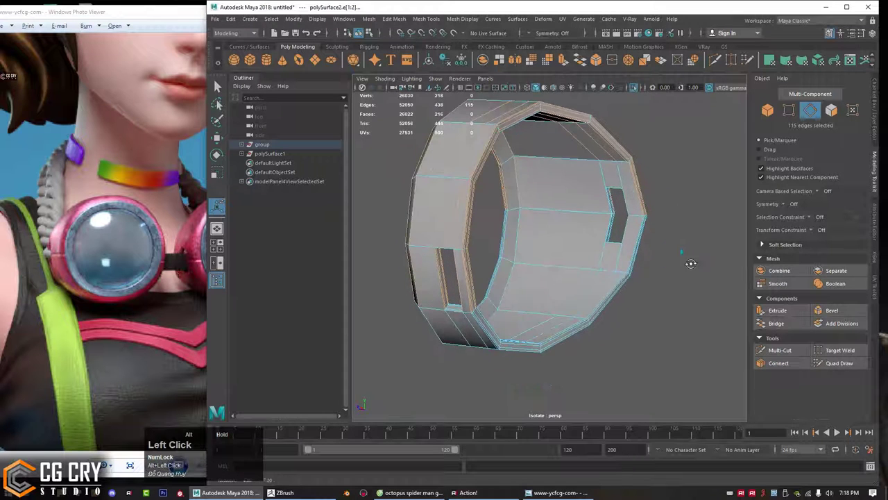
{"action": "left_click", "coordinate": [528, 245], "text": "shift"}
{"action": "left_click_drag", "start_coordinate": [528, 245], "coordinate": [534, 268], "text": "alt"}
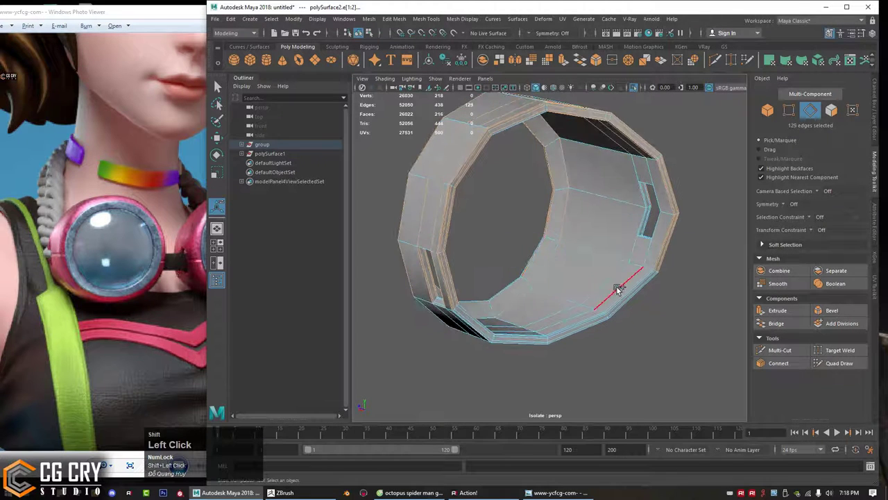
{"action": "left_click", "coordinate": [638, 297], "text": "shift"}
{"action": "left_click_drag", "start_coordinate": [638, 297], "coordinate": [582, 300], "text": "alt"}
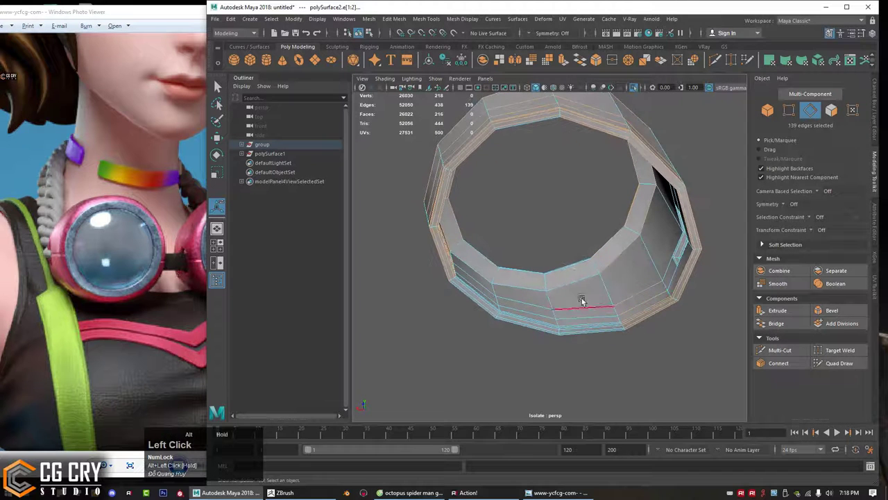
{"action": "left_click_drag", "start_coordinate": [566, 342], "coordinate": [484, 306], "text": "alt"}
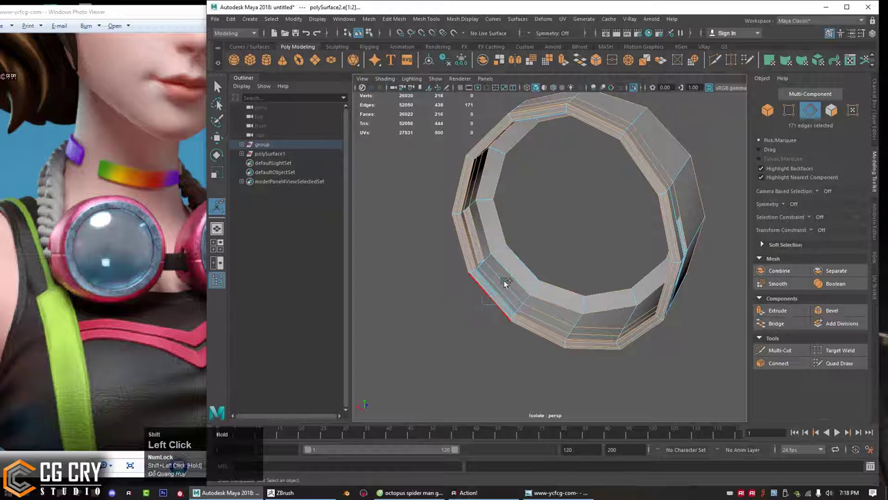
{"action": "left_click_drag", "start_coordinate": [538, 288], "coordinate": [361, 282], "text": "alt"}
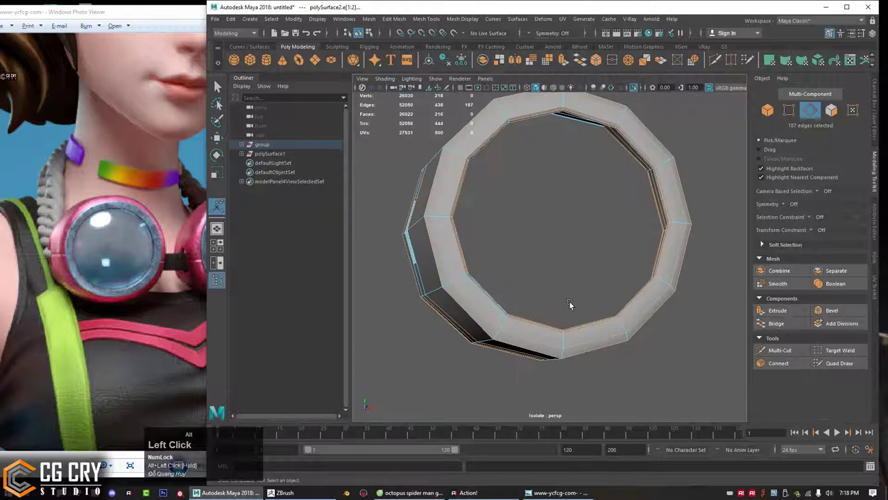
{"action": "left_click_drag", "start_coordinate": [569, 305], "coordinate": [544, 300], "text": "alt"}
{"action": "mouse_move", "coordinate": [601, 310]}
{"action": "left_mouse_down", "text": "alt"}
{"action": "mouse_move", "coordinate": [521, 314]}
{"action": "mouse_move", "coordinate": [584, 303]}
{"action": "left_mouse_up", "text": "alt"}
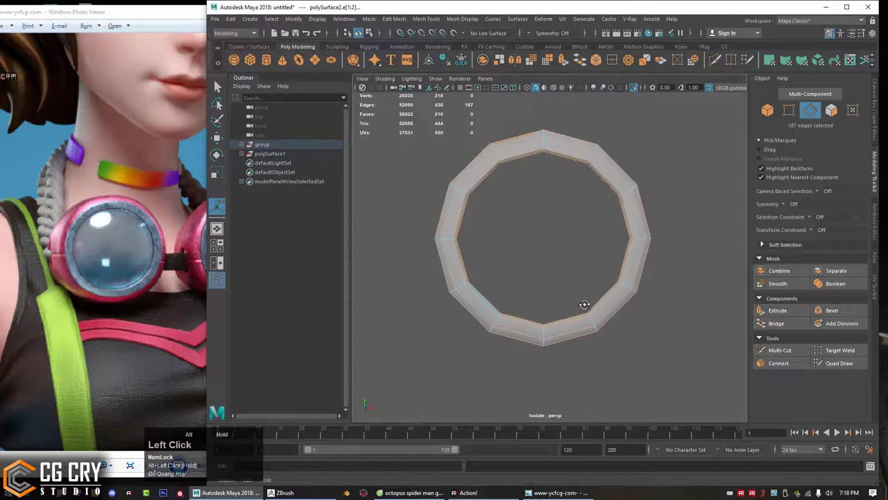
{"action": "left_click_drag", "start_coordinate": [517, 303], "coordinate": [516, 299], "text": "alt"}
{"action": "left_click_drag", "start_coordinate": [581, 290], "coordinate": [478, 298], "text": "alt"}
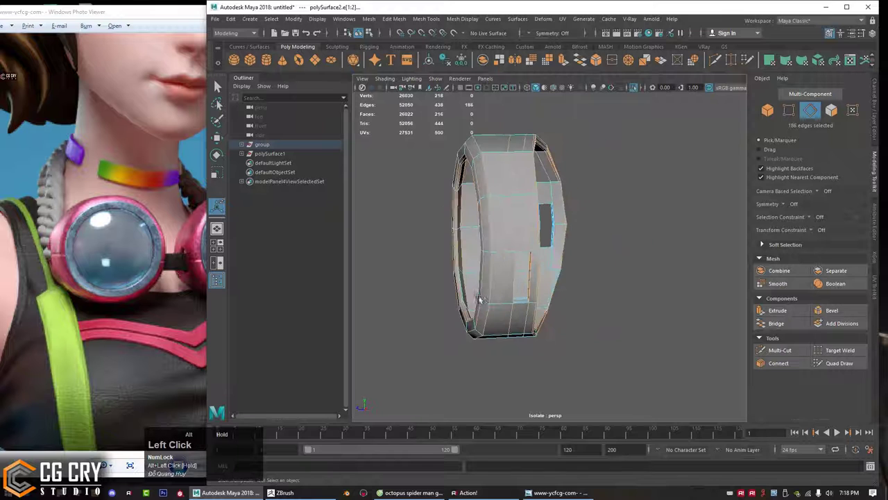
Step: Try Connect on the selected housing edges, check the preview around the slot and back out
{"action": "left_click", "coordinate": [768, 367]}
{"action": "left_click_drag", "start_coordinate": [586, 300], "coordinate": [794, 306], "text": "alt"}
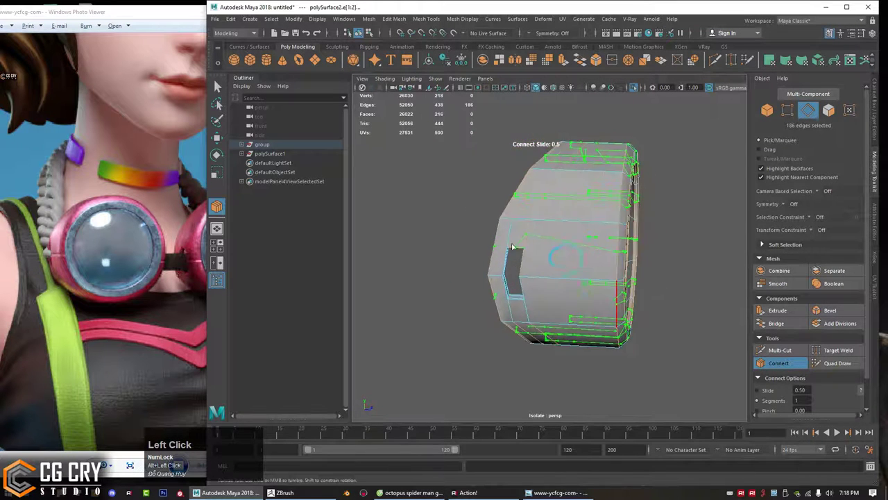
{"action": "right_click_drag", "start_coordinate": [483, 247], "coordinate": [530, 246], "text": "alt"}
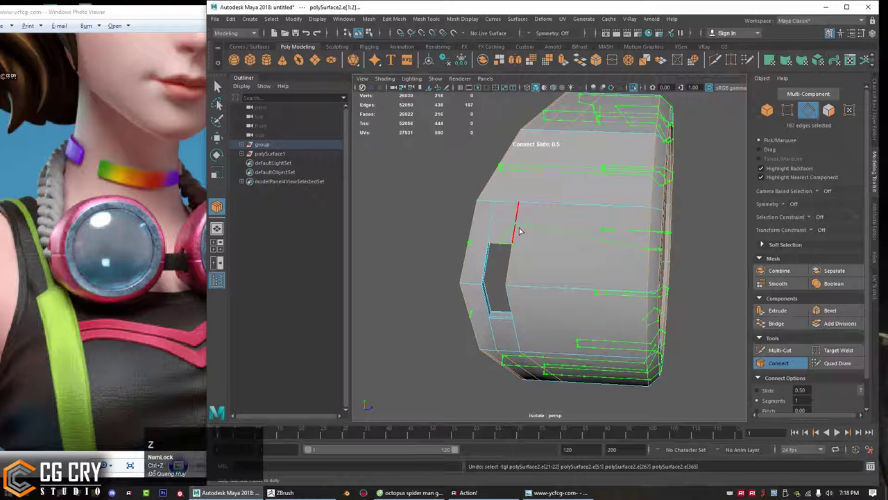
{"action": "key", "text": "q"}
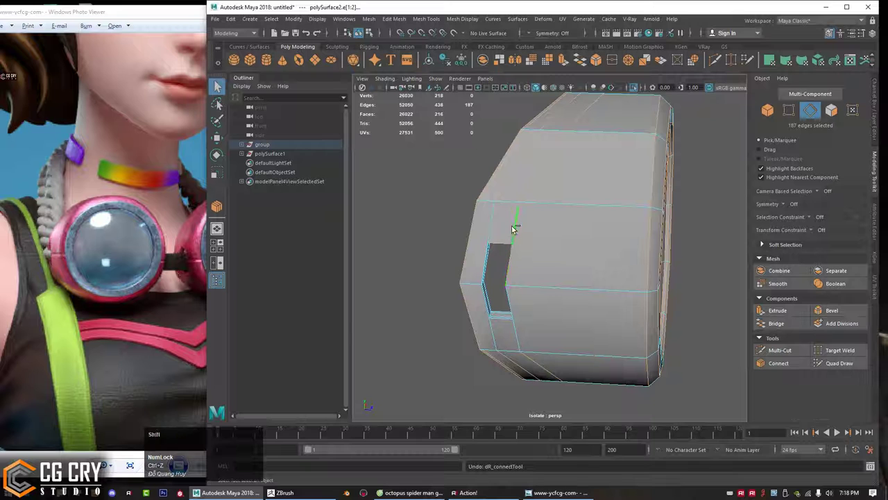
Step: Refine the housing's edge selection beside the slot and along the inner wall
{"action": "left_click", "coordinate": [511, 262], "text": "shift"}
{"action": "left_click_drag", "start_coordinate": [511, 262], "coordinate": [560, 250], "text": "alt+shift"}
{"action": "left_click_drag", "start_coordinate": [559, 249], "coordinate": [723, 229], "text": "alt"}
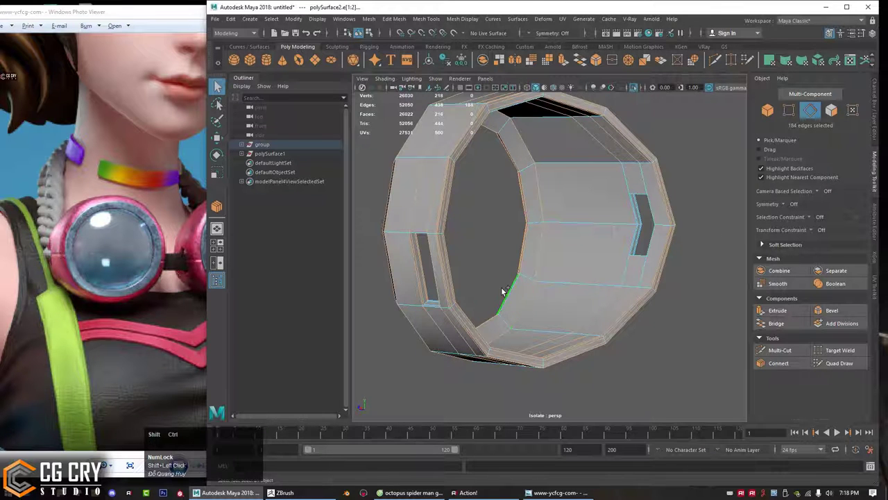
{"action": "left_click_drag", "start_coordinate": [480, 290], "coordinate": [654, 294], "text": "alt"}
{"action": "right_click_drag", "start_coordinate": [654, 294], "coordinate": [539, 287], "text": "alt"}
{"action": "left_click_drag", "start_coordinate": [538, 287], "coordinate": [562, 210], "text": "alt"}
Step: Try connecting the refined edge selection with one new segment at 0.50 slide, then undo the connection
{"action": "middle_click_drag", "start_coordinate": [521, 211], "coordinate": [534, 260], "text": "alt"}
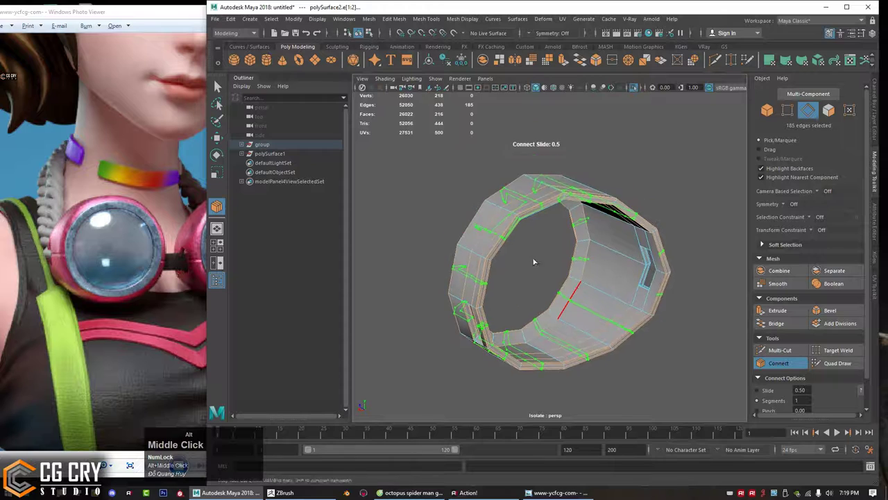
{"action": "right_click_drag", "start_coordinate": [534, 260], "coordinate": [582, 268], "text": "alt"}
{"action": "left_click_drag", "start_coordinate": [461, 251], "coordinate": [537, 292], "text": "alt"}
{"action": "key", "text": "q"}
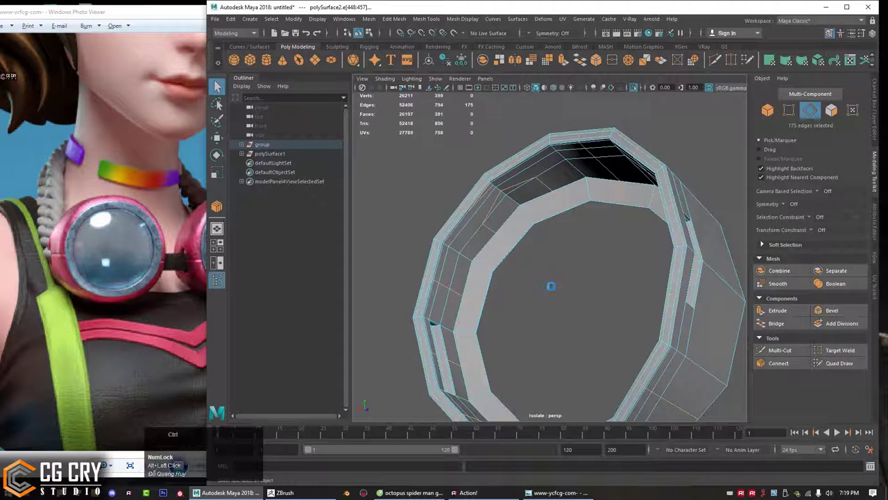
{"action": "key", "text": "ctrl+z"}
Step: Return to object selection and display the housing smoothed
{"action": "right_click_drag", "start_coordinate": [551, 279], "coordinate": [456, 287], "text": "alt"}
{"action": "left_click_drag", "start_coordinate": [456, 287], "coordinate": [402, 243], "text": "alt"}
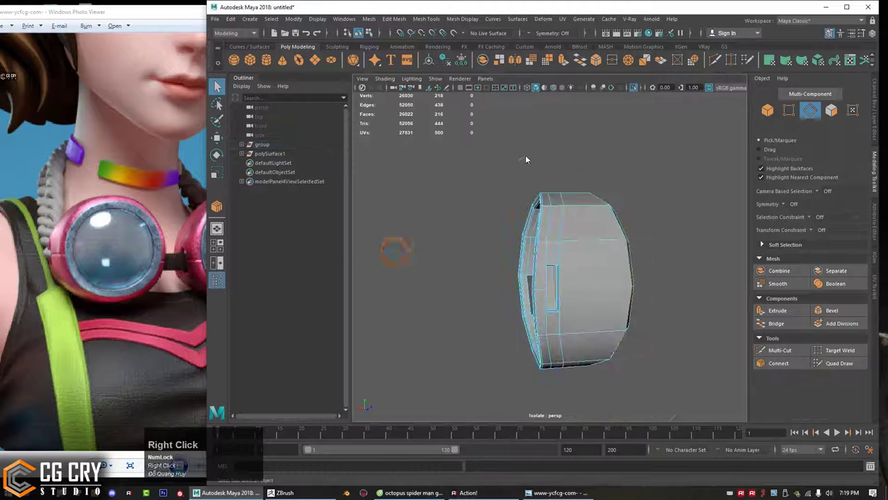
{"action": "right_click_drag", "start_coordinate": [525, 159], "coordinate": [525, 157]}
{"action": "left_click", "coordinate": [480, 181]}
{"action": "left_click_drag", "start_coordinate": [479, 181], "coordinate": [521, 223], "text": "alt"}
{"action": "left_click", "coordinate": [521, 224]}
{"action": "key", "text": "3"}
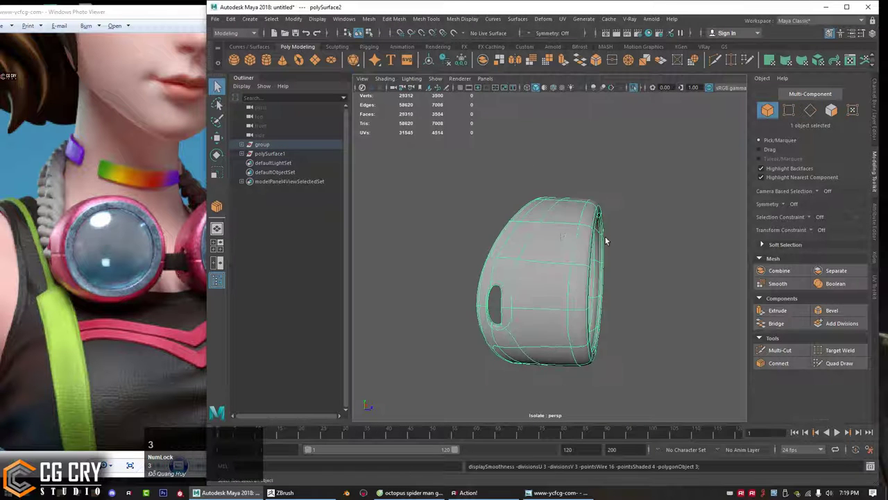
Step: Examine the smoothed housing's outer curve, rims and both strap slots
{"action": "left_click_drag", "start_coordinate": [605, 240], "coordinate": [512, 212], "text": "alt"}
{"action": "left_click", "coordinate": [479, 178]}
{"action": "left_click_drag", "start_coordinate": [583, 205], "coordinate": [563, 188], "text": "alt"}
{"action": "left_click_drag", "start_coordinate": [608, 210], "coordinate": [629, 242], "text": "alt"}
{"action": "right_click_drag", "start_coordinate": [629, 242], "coordinate": [630, 272], "text": "alt"}
{"action": "left_click_drag", "start_coordinate": [629, 272], "coordinate": [600, 280], "text": "alt"}
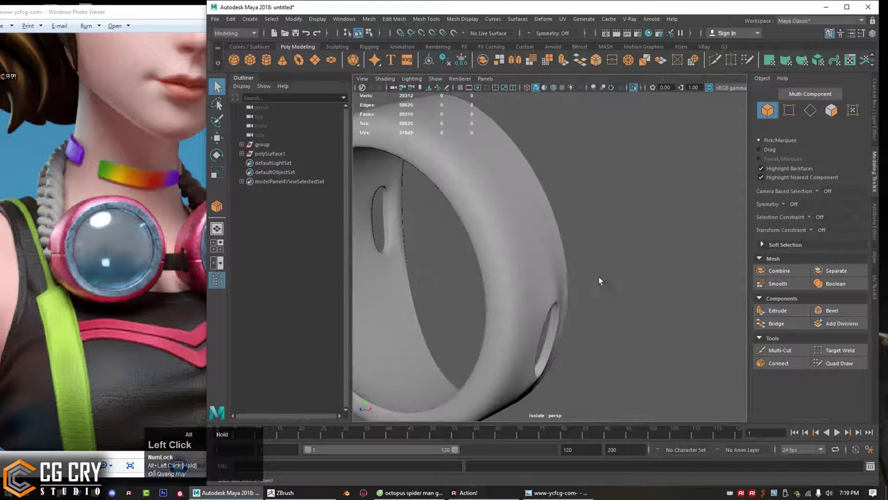
{"action": "right_click_drag", "start_coordinate": [599, 280], "coordinate": [560, 292], "text": "alt"}
{"action": "left_click_drag", "start_coordinate": [561, 293], "coordinate": [586, 283], "text": "alt"}
Step: Turn off isolation so all goggles parts are shown, and select the housing
{"action": "left_click", "coordinate": [633, 88]}
{"action": "right_click_drag", "start_coordinate": [598, 182], "coordinate": [537, 188], "text": "alt"}
{"action": "left_click_drag", "start_coordinate": [536, 188], "coordinate": [590, 233], "text": "alt"}
{"action": "left_click", "coordinate": [540, 266]}
{"action": "left_click_drag", "start_coordinate": [539, 266], "coordinate": [596, 259], "text": "alt"}
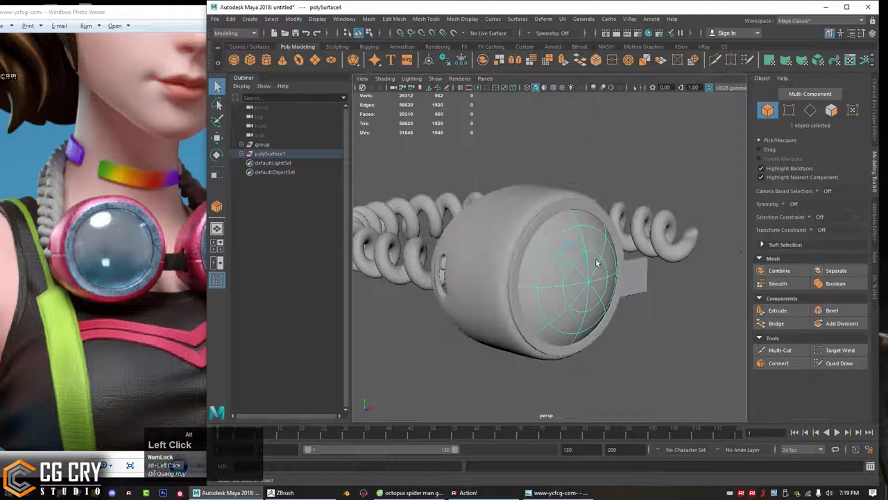
{"action": "left_click", "coordinate": [490, 262]}
{"action": "left_click_drag", "start_coordinate": [489, 264], "coordinate": [496, 299], "text": "alt"}
Step: Examine the goggles' nose bridge in the Windows Photo Viewer reference, mark the housing beside it, and compare the model's housing around the bridge
{"action": "left_click", "coordinate": [83, 267]}
{"action": "scroll", "coordinate": [68, 255], "scroll_direction": "up", "scroll_amount": 3}
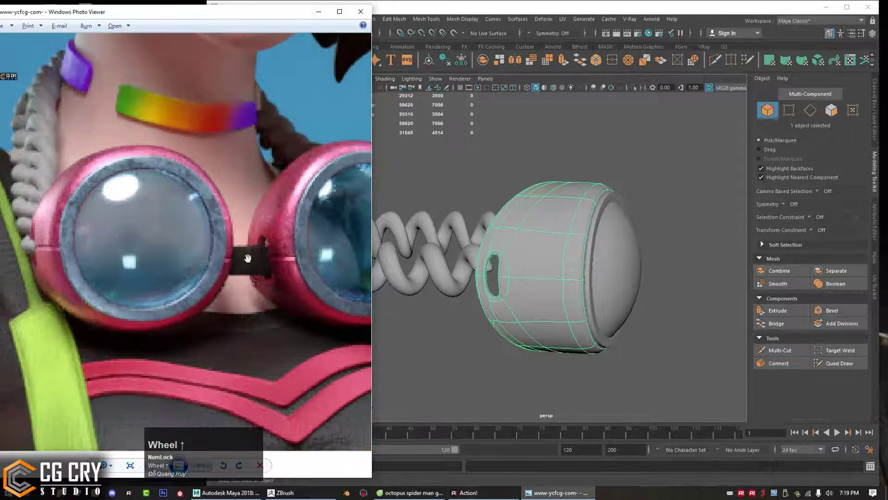
{"action": "key", "text": "ctrl+shift+1"}
{"action": "left_click_drag", "start_coordinate": [278, 224], "coordinate": [278, 236]}
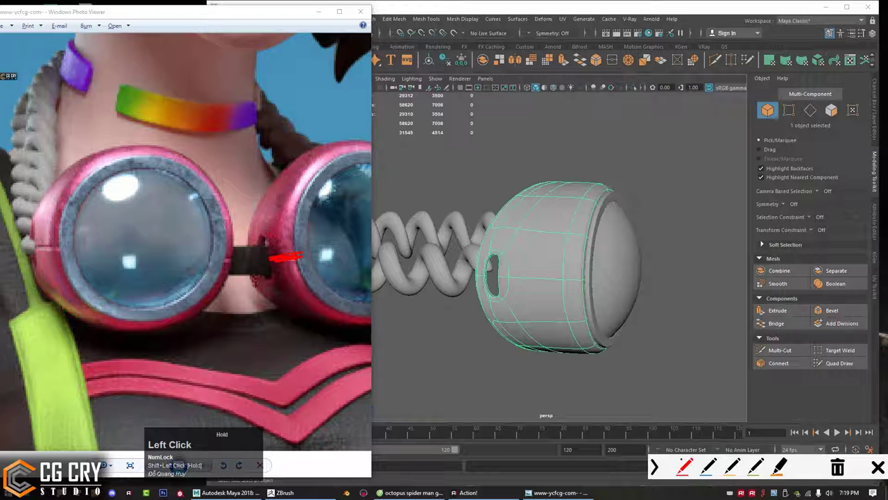
{"action": "key", "text": "Escape"}
{"action": "left_click_drag", "start_coordinate": [564, 186], "coordinate": [450, 194], "text": "alt"}
{"action": "right_click_drag", "start_coordinate": [458, 201], "coordinate": [515, 281], "text": "alt"}
{"action": "left_click_drag", "start_coordinate": [516, 281], "coordinate": [545, 249], "text": "alt"}
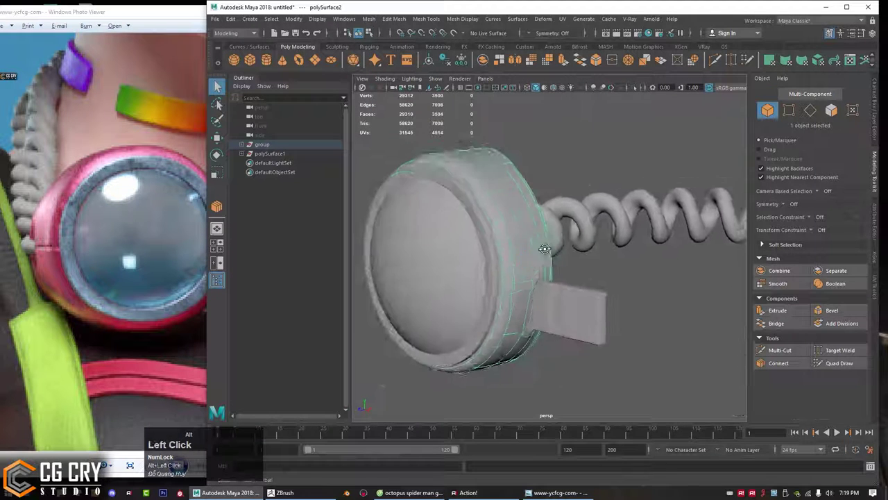
{"action": "right_click_drag", "start_coordinate": [545, 248], "coordinate": [540, 278], "text": "alt"}
{"action": "left_click_drag", "start_coordinate": [529, 285], "coordinate": [564, 236], "text": "alt"}
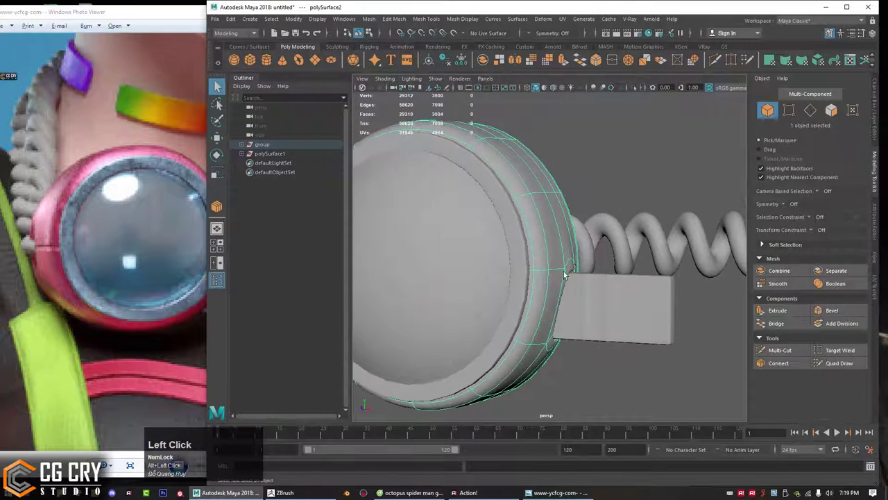
{"action": "left_click_drag", "start_coordinate": [566, 279], "coordinate": [621, 293], "text": "alt"}
Step: Scale the nose bridge block down in height to match the narrow black strap in the reference
{"action": "left_click", "coordinate": [602, 294]}
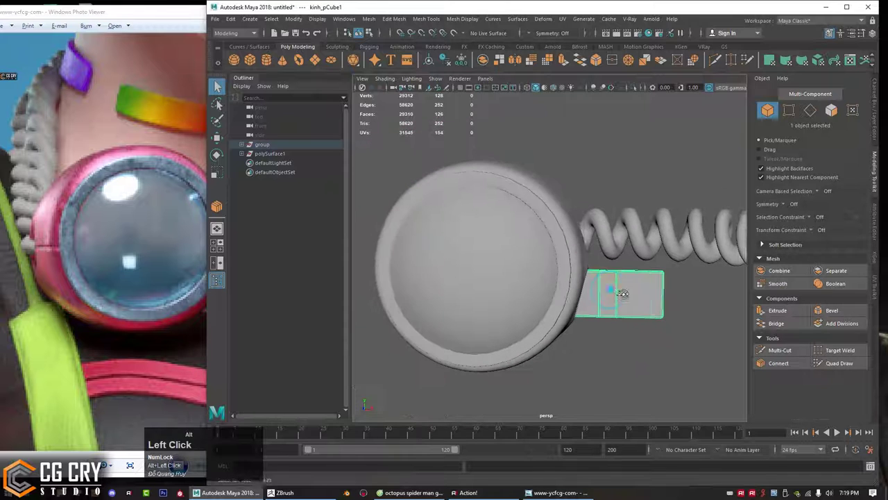
{"action": "key", "text": "r"}
{"action": "left_click", "coordinate": [197, 275]}
{"action": "scroll", "coordinate": [231, 267], "scroll_direction": "down", "scroll_amount": 2}
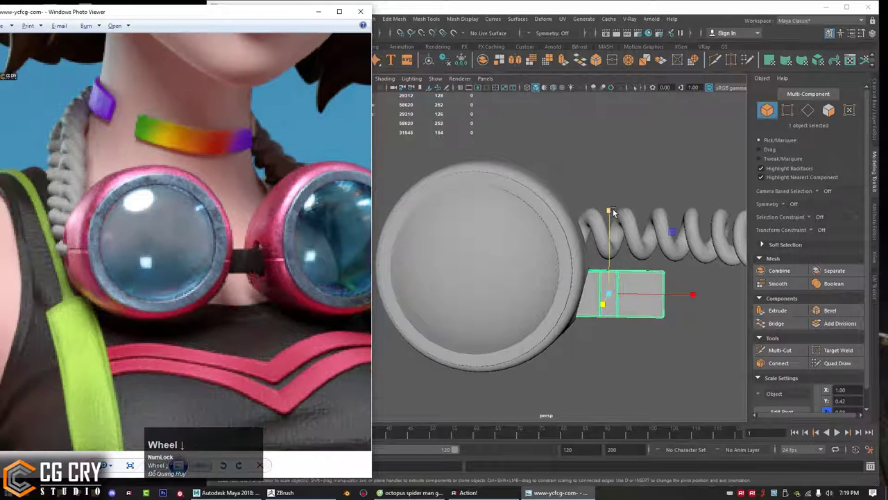
{"action": "left_click_drag", "start_coordinate": [611, 210], "coordinate": [613, 240]}
{"action": "scroll", "coordinate": [617, 257], "scroll_direction": "down", "scroll_amount": 2}
{"action": "left_click", "coordinate": [512, 248]}
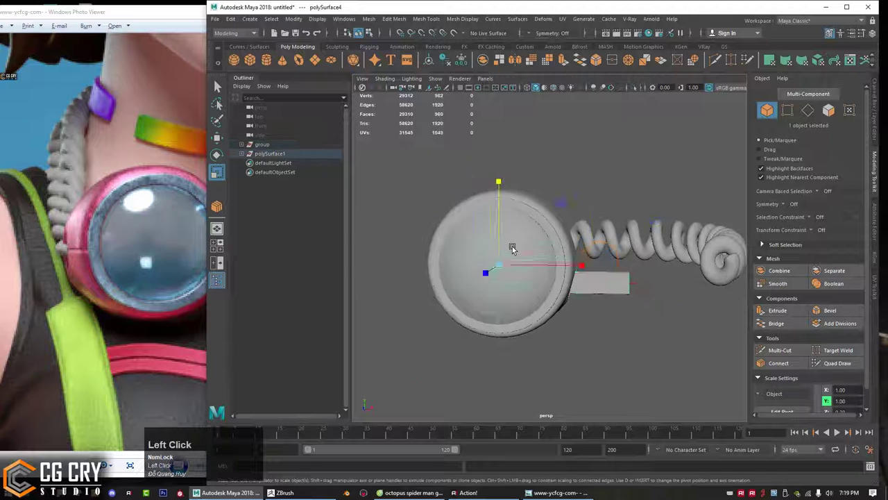
Step: Compare the housing, front rim, nose bridge and coiled strap with the goggles in the Windows Photo Viewer reference
{"action": "left_click_drag", "start_coordinate": [512, 248], "coordinate": [575, 305], "text": "alt"}
{"action": "key", "text": "q"}
{"action": "left_click", "coordinate": [547, 259]}
{"action": "left_click", "coordinate": [563, 269], "text": "shift"}
{"action": "left_click_drag", "start_coordinate": [563, 269], "coordinate": [502, 315], "text": "alt"}
{"action": "left_click", "coordinate": [427, 369]}
{"action": "left_click", "coordinate": [78, 291]}
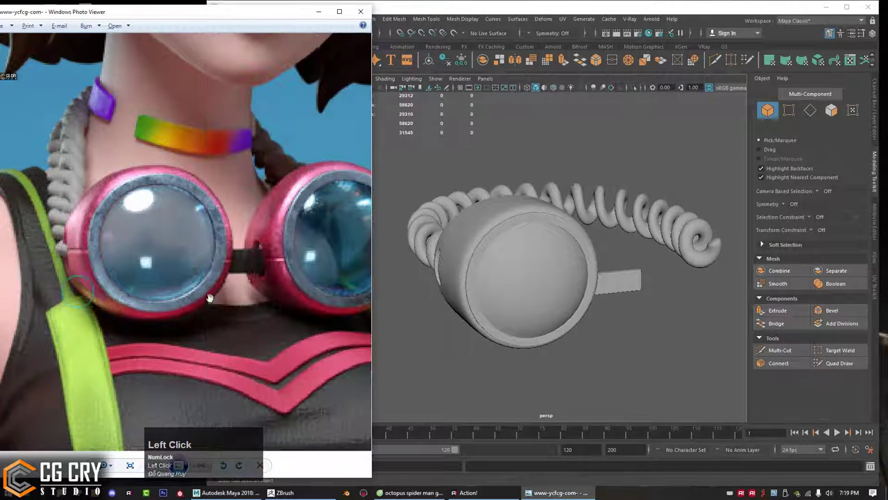
{"action": "left_click_drag", "start_coordinate": [566, 371], "coordinate": [582, 371], "text": "alt"}
{"action": "left_click", "coordinate": [583, 222]}
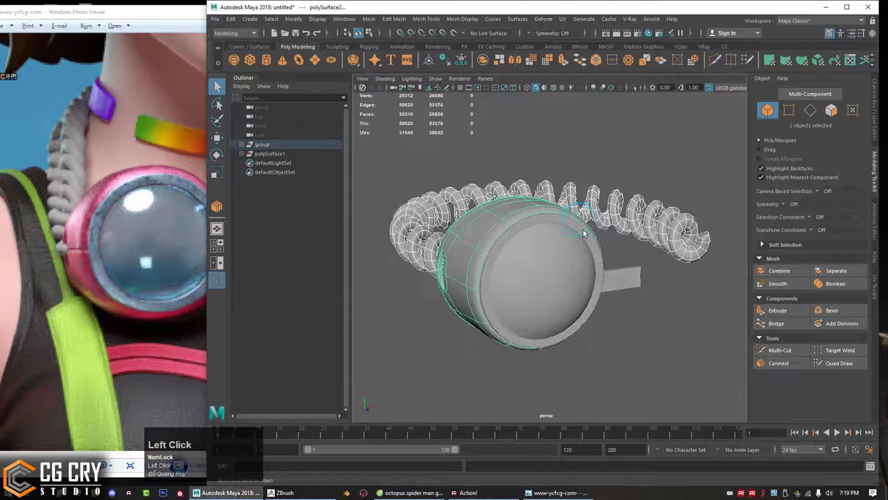
{"action": "left_click", "coordinate": [585, 236]}
{"action": "key", "text": "r"}
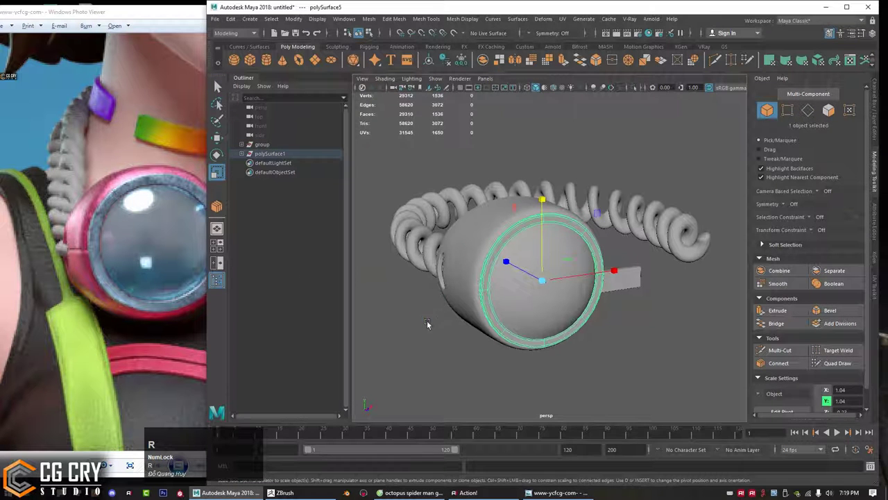
{"action": "left_click", "coordinate": [427, 324]}
{"action": "left_click", "coordinate": [433, 260]}
{"action": "left_click_drag", "start_coordinate": [479, 267], "coordinate": [455, 282], "text": "alt"}
{"action": "scroll", "coordinate": [539, 266], "scroll_direction": "down", "scroll_amount": 5}
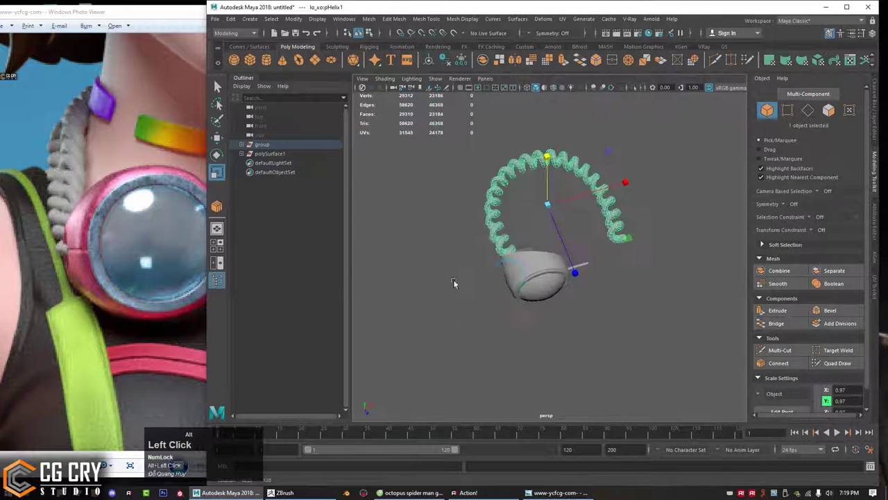
Step: Turn off smooth preview on the housing, rim and lens, and combine the three into one mesh
{"action": "key", "text": "q"}
{"action": "left_click", "coordinate": [539, 298]}
{"action": "key", "text": "1"}
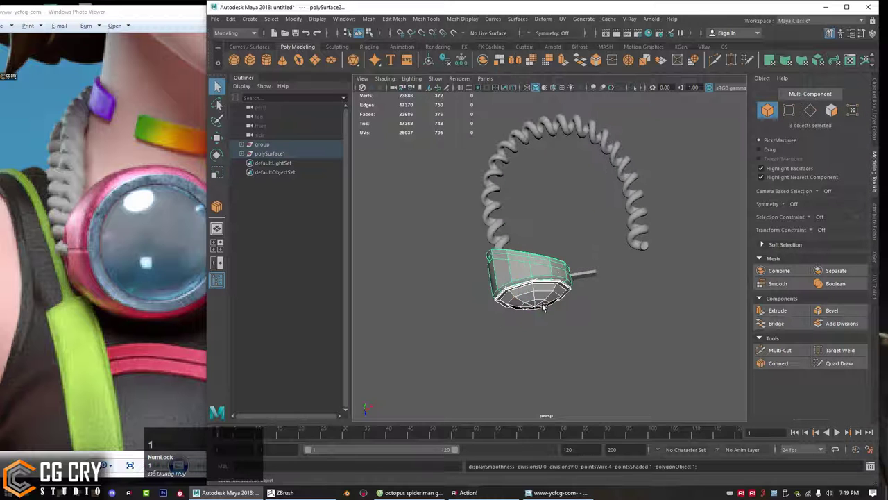
{"action": "left_click_drag", "start_coordinate": [544, 307], "coordinate": [520, 246], "text": "alt"}
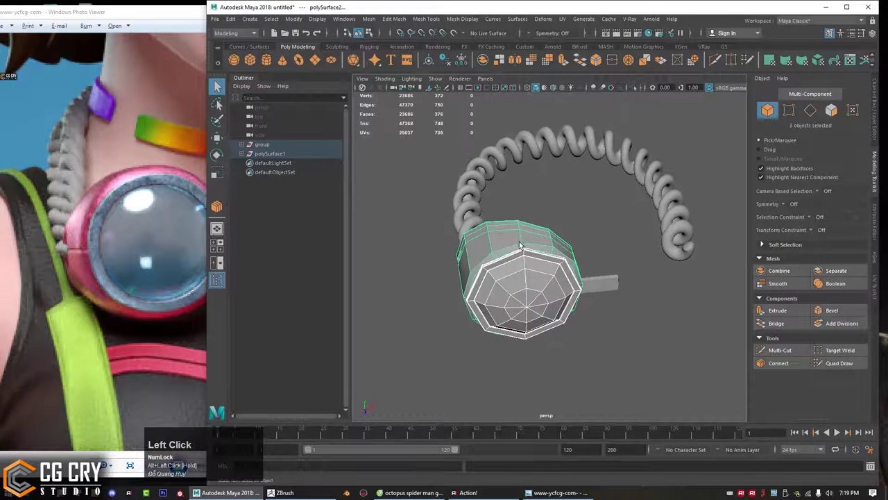
{"action": "left_click", "coordinate": [369, 19]}
{"action": "left_click", "coordinate": [391, 53]}
{"action": "left_click_drag", "start_coordinate": [408, 105], "coordinate": [432, 149], "text": "alt"}
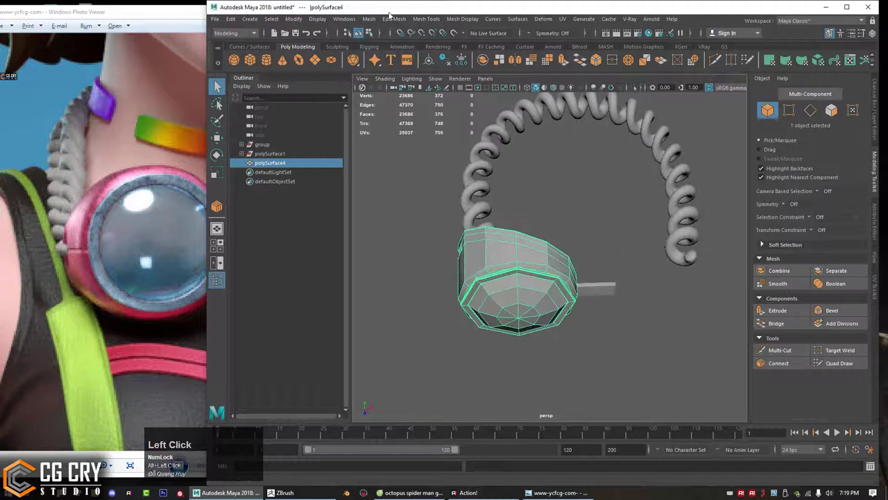
Step: Mirror the combined eyepiece across the world X axis to form the second one, and smooth-preview the pair
{"action": "left_click", "coordinate": [368, 18]}
{"action": "left_click", "coordinate": [408, 142]}
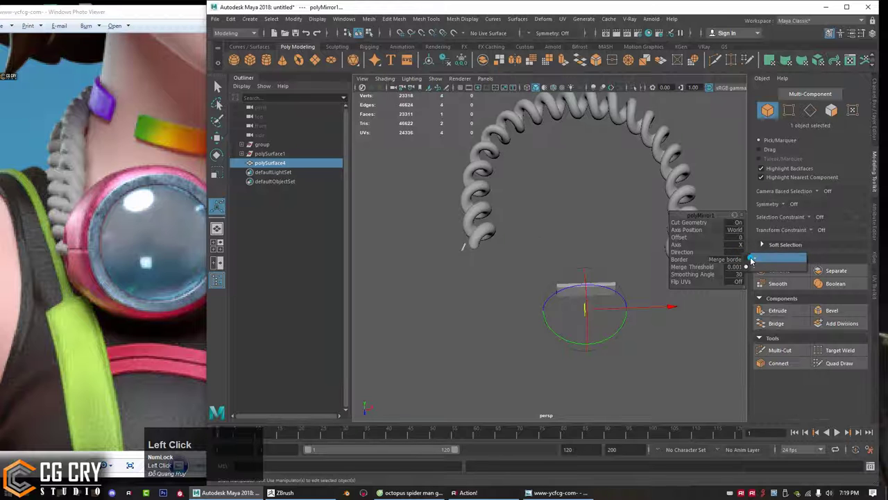
{"action": "left_click", "coordinate": [751, 259]}
{"action": "key", "text": "q"}
{"action": "left_click_drag", "start_coordinate": [634, 285], "coordinate": [604, 301], "text": "alt"}
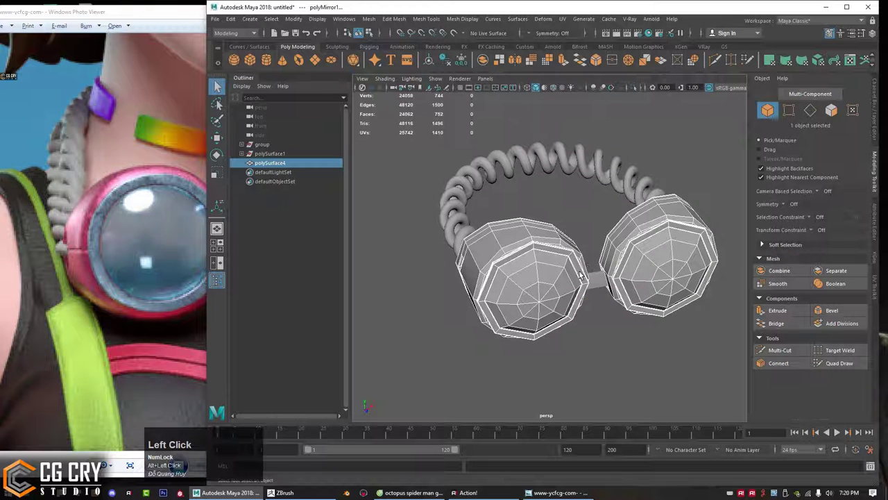
{"action": "key", "text": "3"}
Step: Examine the mirrored eyepieces and coiled strap from several sides and compare them with the reference in Windows Photo Viewer
{"action": "right_click_drag", "start_coordinate": [520, 363], "coordinate": [617, 194]}
{"action": "left_click", "coordinate": [629, 333]}
{"action": "left_click", "coordinate": [553, 270]}
{"action": "right_click_drag", "start_coordinate": [643, 300], "coordinate": [573, 315], "text": "alt"}
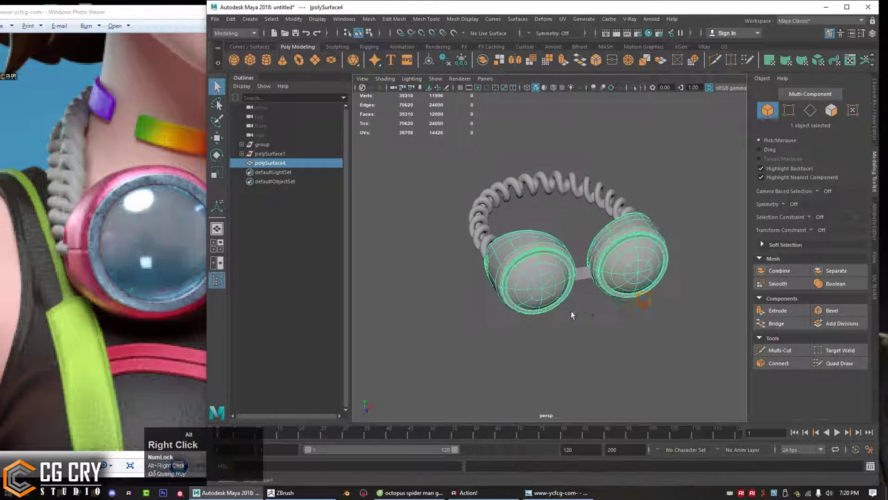
{"action": "left_click_drag", "start_coordinate": [572, 315], "coordinate": [593, 331], "text": "alt"}
{"action": "left_click", "coordinate": [519, 174]}
{"action": "right_click_drag", "start_coordinate": [715, 206], "coordinate": [541, 218], "text": "alt"}
{"action": "left_click_drag", "start_coordinate": [541, 219], "coordinate": [596, 224], "text": "alt"}
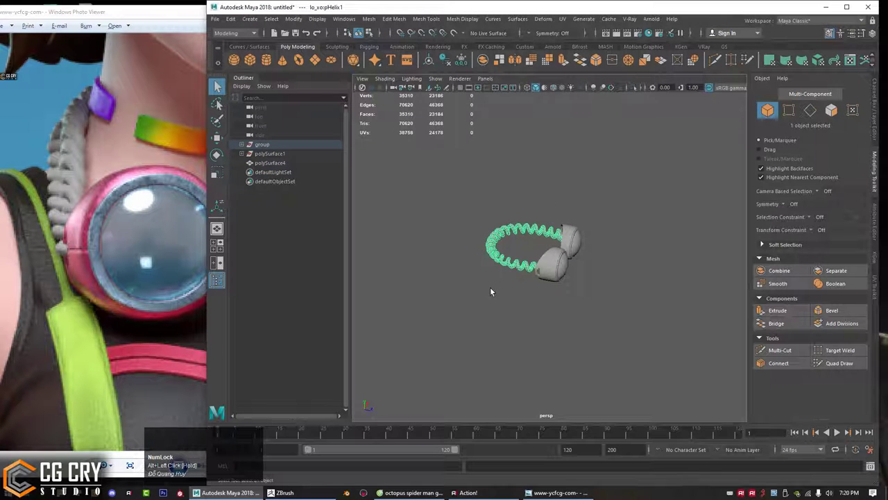
{"action": "left_click_drag", "start_coordinate": [490, 291], "coordinate": [491, 279], "text": "alt"}
{"action": "right_click_drag", "start_coordinate": [492, 280], "coordinate": [518, 303], "text": "alt"}
{"action": "left_click_drag", "start_coordinate": [518, 303], "coordinate": [537, 287], "text": "alt"}
{"action": "key", "text": "ctrl+1"}
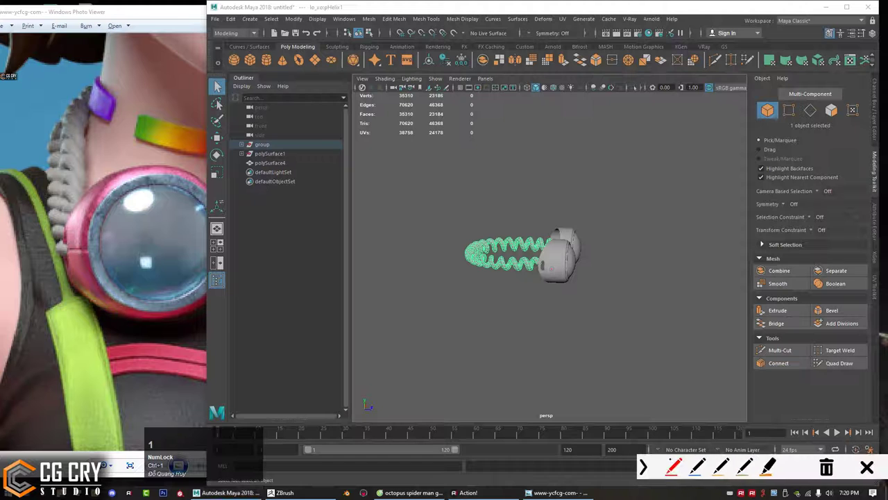
{"action": "key", "text": "Escape"}
{"action": "left_click", "coordinate": [86, 233]}
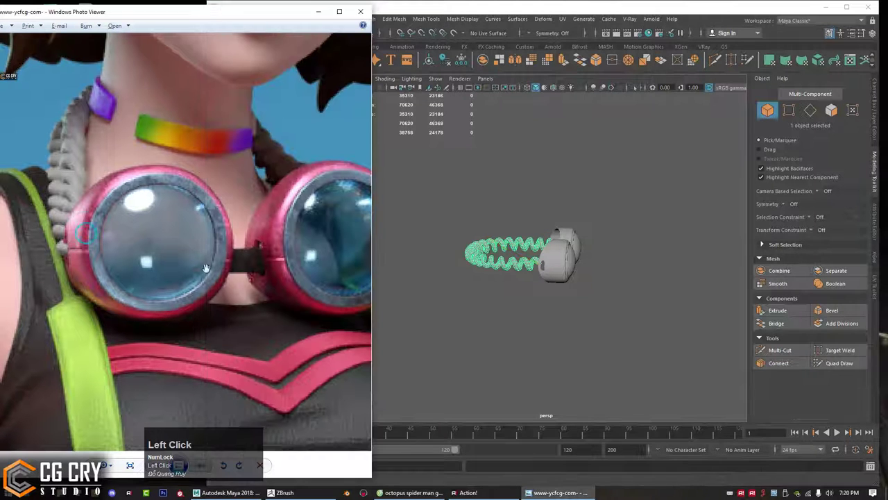
{"action": "left_click", "coordinate": [575, 360]}
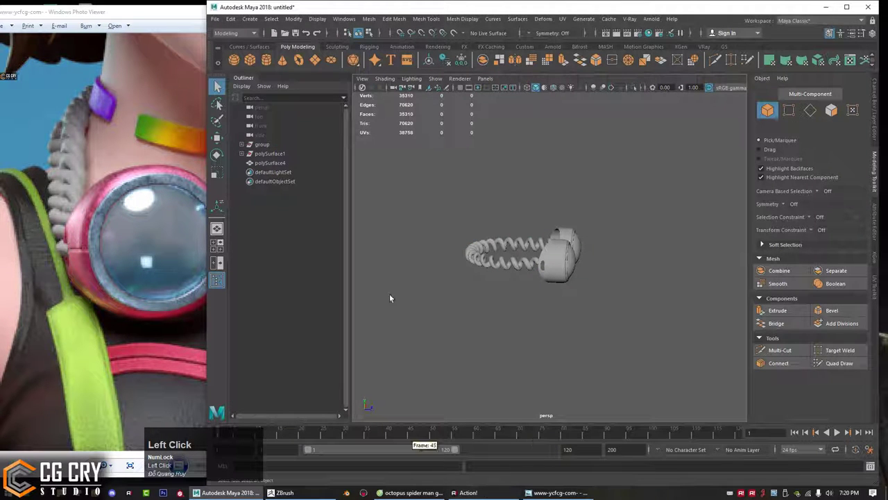
Step: Import base.fbx from the Desktop into the scene and bring both its torso and the goggles into view
{"action": "left_click", "coordinate": [214, 18]}
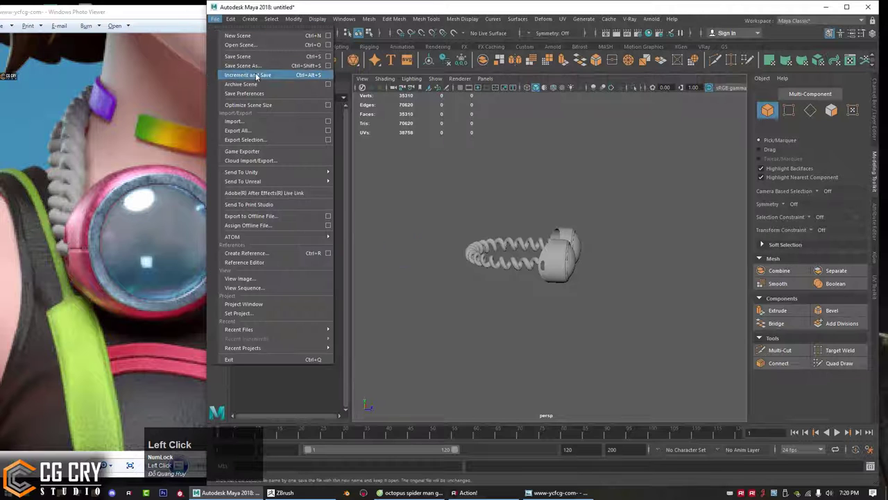
{"action": "left_click", "coordinate": [236, 120]}
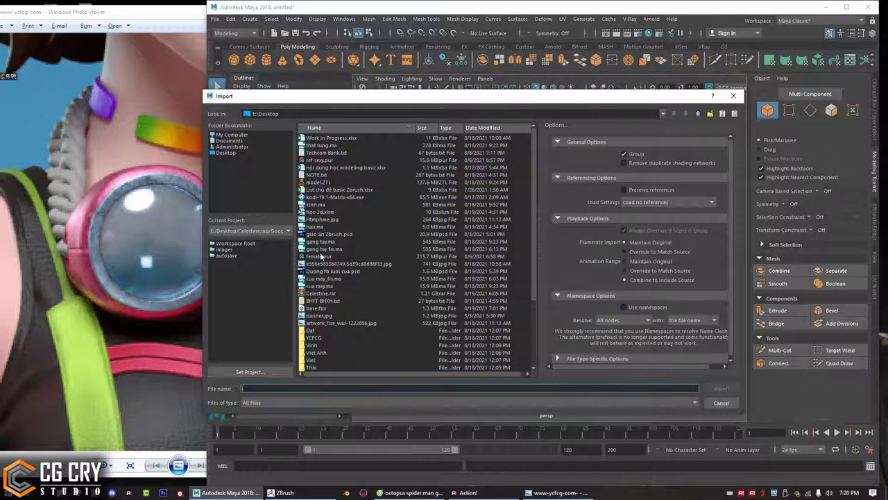
{"action": "double_click", "coordinate": [313, 308]}
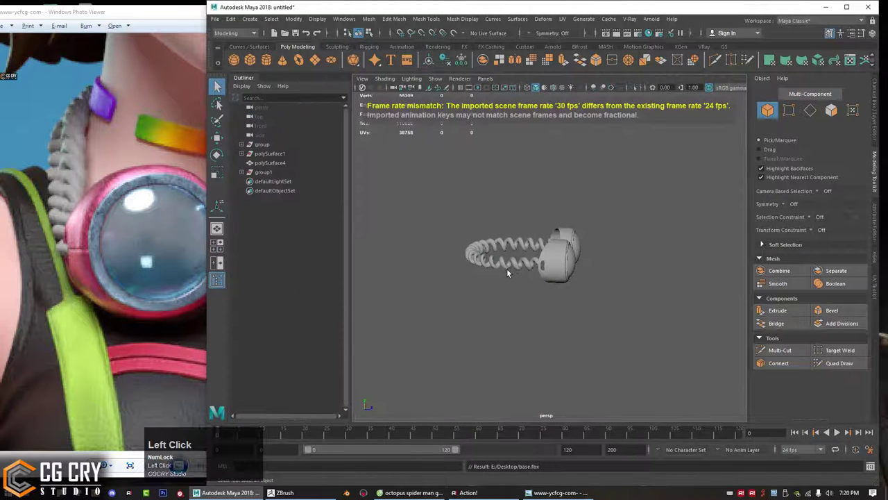
{"action": "key", "text": "f"}
{"action": "right_click_drag", "start_coordinate": [584, 278], "coordinate": [564, 278], "text": "alt"}
{"action": "left_click_drag", "start_coordinate": [564, 208], "coordinate": [538, 196], "text": "alt"}
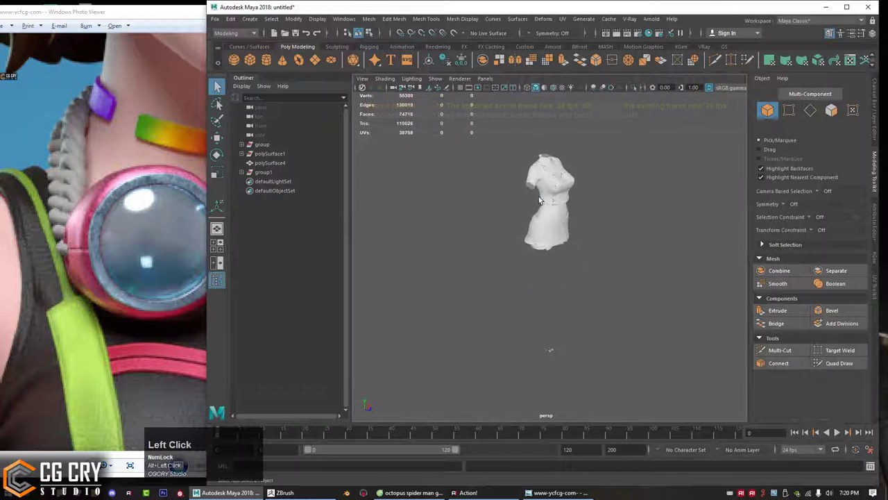
{"action": "left_click", "coordinate": [528, 231]}
{"action": "left_click", "coordinate": [546, 266]}
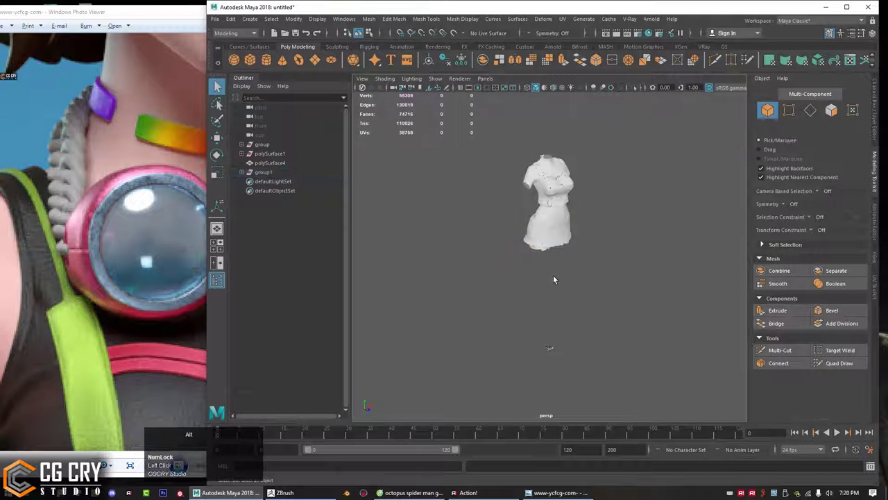
{"action": "left_click_drag", "start_coordinate": [564, 258], "coordinate": [523, 246], "text": "alt"}
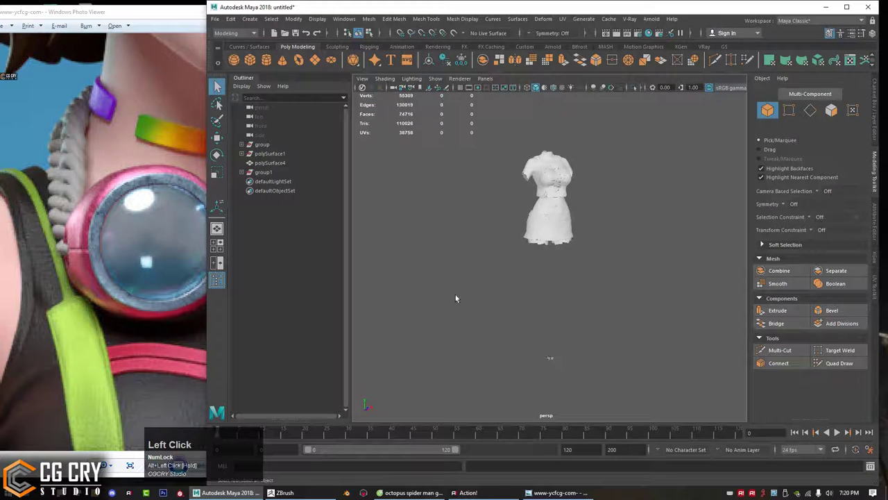
Step: Select all the goggles parts and move them straight up to the base of the torso's neck
{"action": "left_click_drag", "start_coordinate": [455, 298], "coordinate": [601, 371]}
{"action": "key", "text": "w"}
{"action": "left_click_drag", "start_coordinate": [550, 319], "coordinate": [558, 149]}
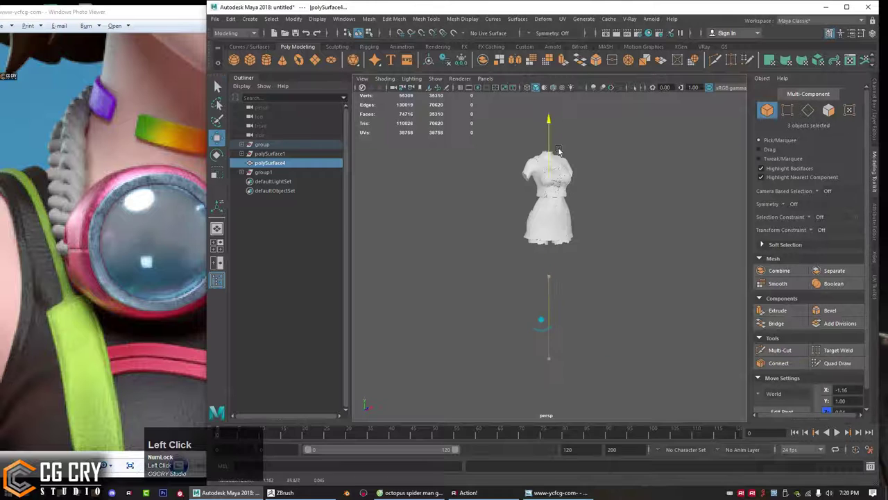
{"action": "key", "text": "f"}
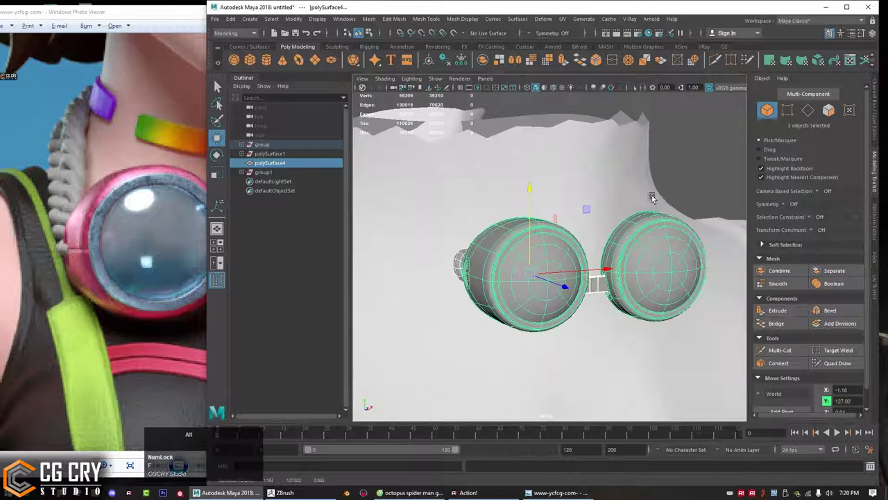
{"action": "right_click_drag", "start_coordinate": [652, 196], "coordinate": [498, 206], "text": "alt"}
{"action": "left_click_drag", "start_coordinate": [498, 206], "coordinate": [530, 216], "text": "alt"}
{"action": "right_click_drag", "start_coordinate": [531, 216], "coordinate": [545, 236], "text": "alt"}
Step: Try to scale the three selected goggles parts up together in front of the torso
{"action": "key", "text": "r"}
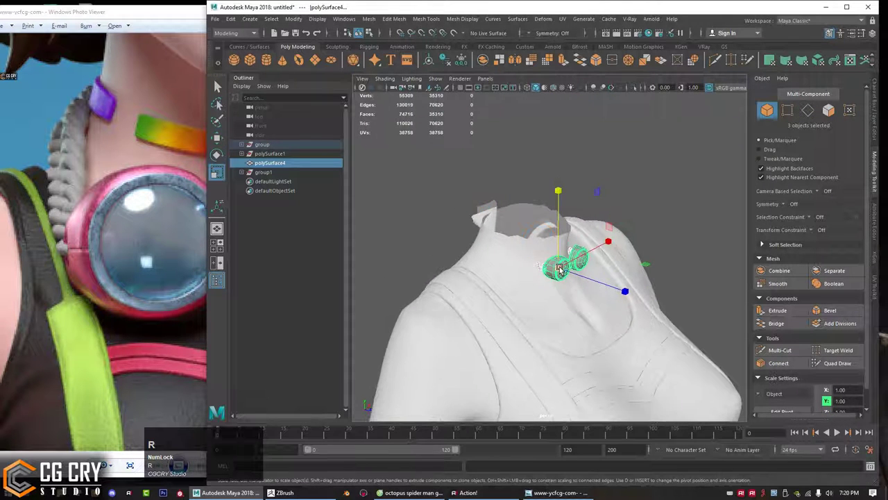
{"action": "left_click_drag", "start_coordinate": [559, 271], "coordinate": [526, 234]}
{"action": "key", "text": "ctrl+z"}
{"action": "key", "text": "ctrl+z"}
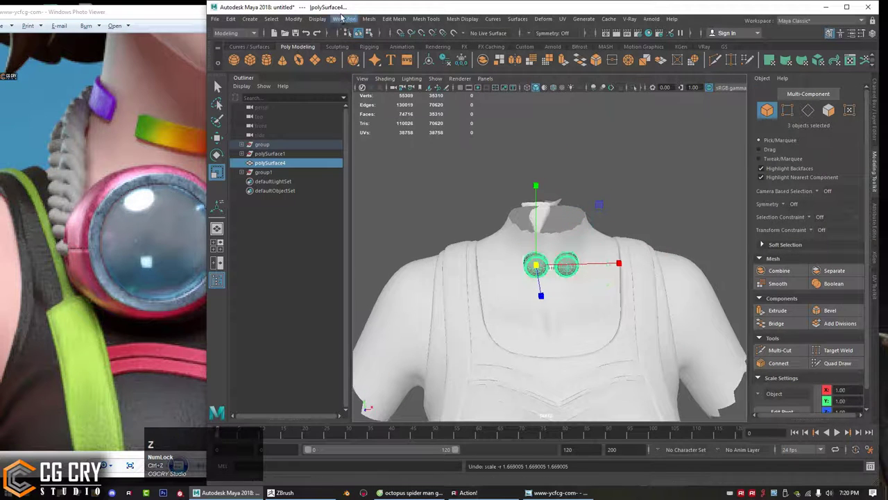
Step: Group the goggles parts and scale the group up uniformly to suit the torso
{"action": "left_click", "coordinate": [368, 18]}
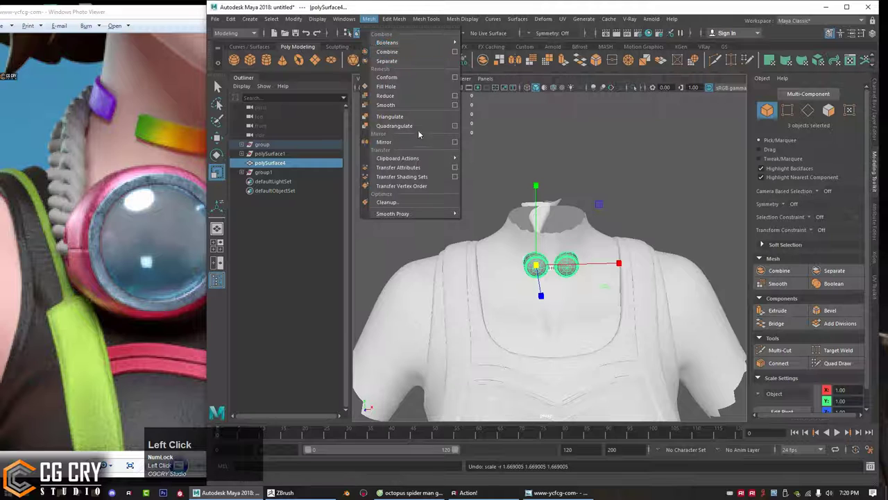
{"action": "left_click", "coordinate": [348, 9]}
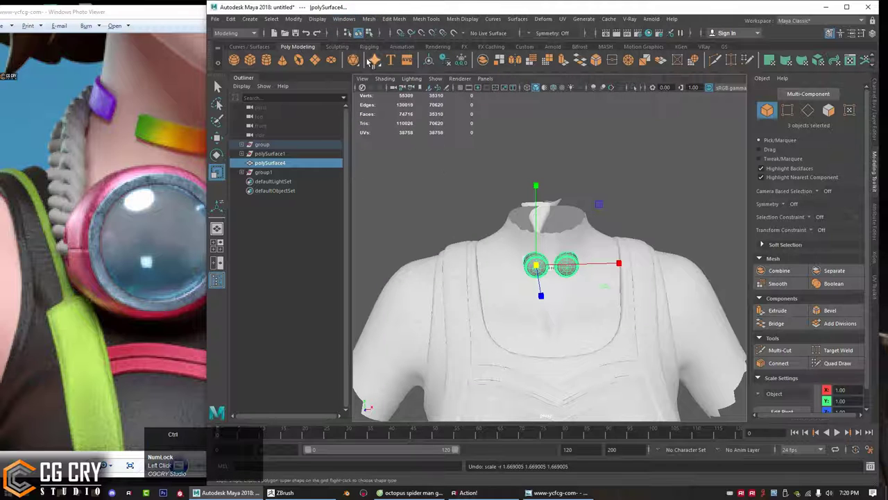
{"action": "key", "text": "ctrl+g"}
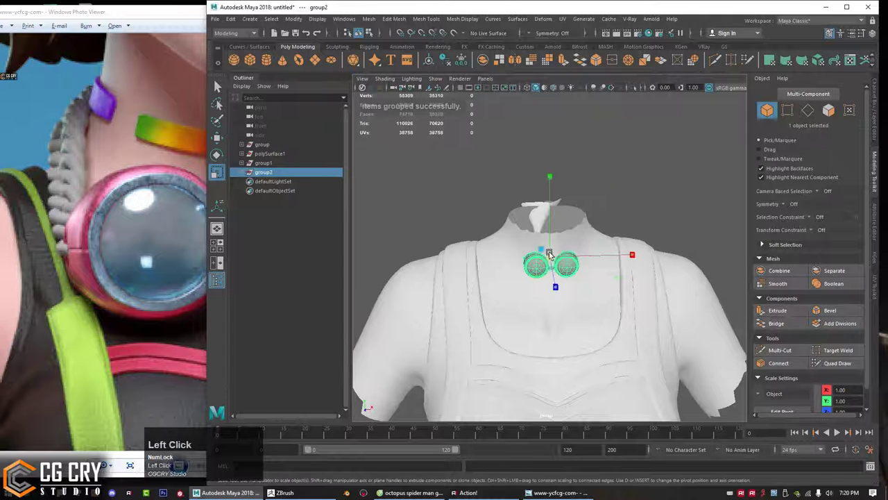
{"action": "left_click_drag", "start_coordinate": [550, 254], "coordinate": [614, 150]}
Step: Move the goggles group down and forward so it sits in front of the upper chest
{"action": "left_click_drag", "start_coordinate": [499, 240], "coordinate": [557, 251], "text": "alt"}
{"action": "key", "text": "w"}
{"action": "left_click_drag", "start_coordinate": [549, 209], "coordinate": [539, 244]}
Step: Compare the goggles' placement on the torso with the zoomed-out reference, marking the area beside the eyepiece and shoulder strap
{"action": "left_click", "coordinate": [167, 253]}
{"action": "left_click", "coordinate": [75, 256]}
{"action": "scroll", "coordinate": [72, 256], "scroll_direction": "down", "scroll_amount": 5}
{"action": "left_click", "coordinate": [535, 173]}
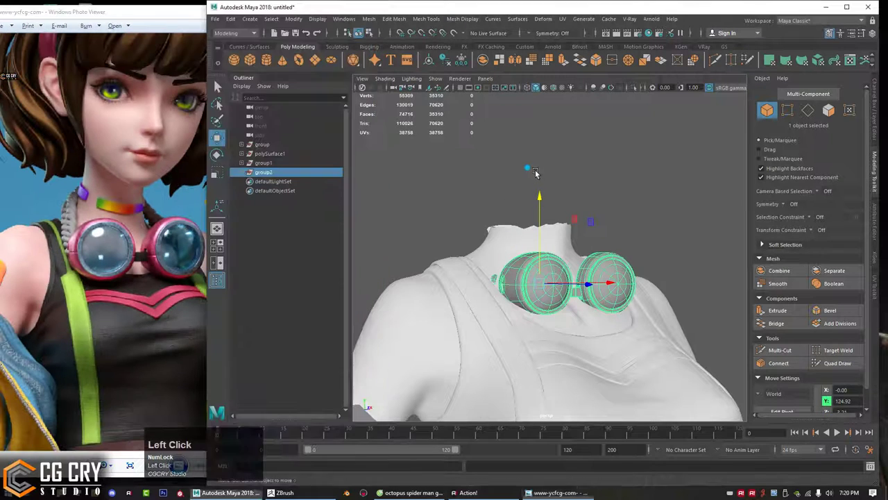
{"action": "left_click_drag", "start_coordinate": [534, 206], "coordinate": [521, 243], "text": "alt"}
{"action": "left_click", "coordinate": [167, 253]}
{"action": "key", "text": "ctrl+shift+1"}
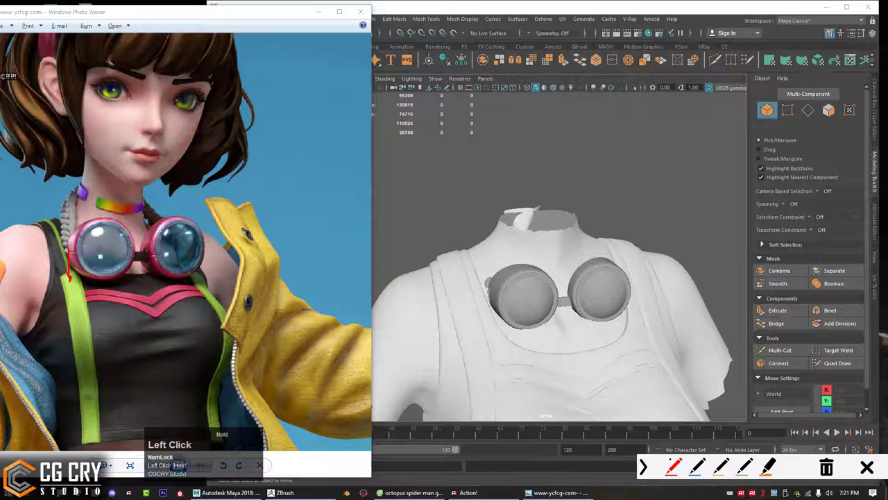
{"action": "key", "text": "ctrl+shift+1"}
{"action": "left_click_drag", "start_coordinate": [553, 239], "coordinate": [551, 239], "text": "alt"}
Step: Center the pivot of the combined eyepieces and scale the pair up uniformly about their midpoint
{"action": "left_click", "coordinate": [520, 292]}
{"action": "key", "text": "r"}
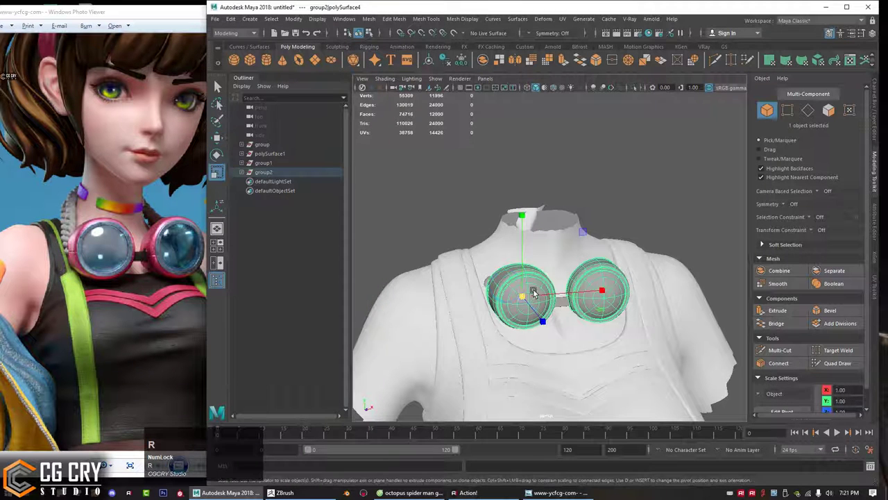
{"action": "left_click_drag", "start_coordinate": [522, 296], "coordinate": [530, 262]}
{"action": "key", "text": "z"}
{"action": "left_click", "coordinate": [430, 61]}
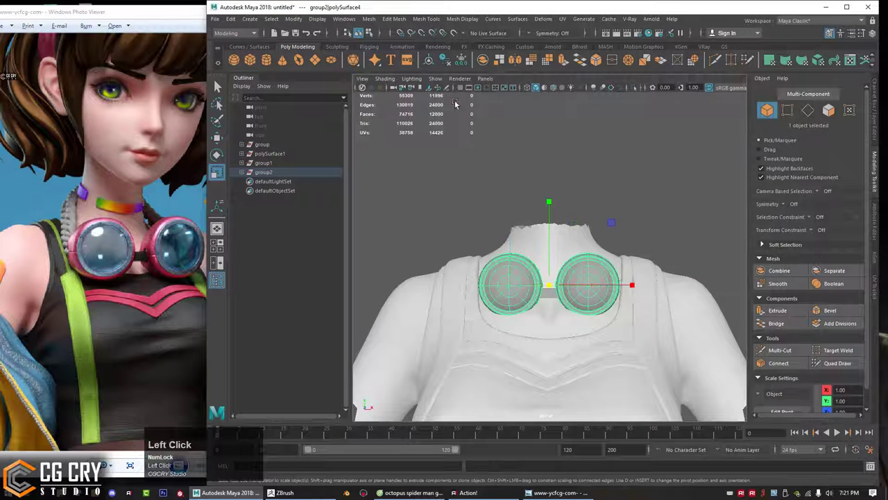
{"action": "left_click_drag", "start_coordinate": [547, 284], "coordinate": [573, 241]}
Step: Mark the spot below the bridge in the reference, and move the paired eyepieces down and forward on the chest
{"action": "left_click_drag", "start_coordinate": [530, 299], "coordinate": [596, 314], "text": "alt"}
{"action": "key", "text": "w"}
{"action": "left_click", "coordinate": [139, 284]}
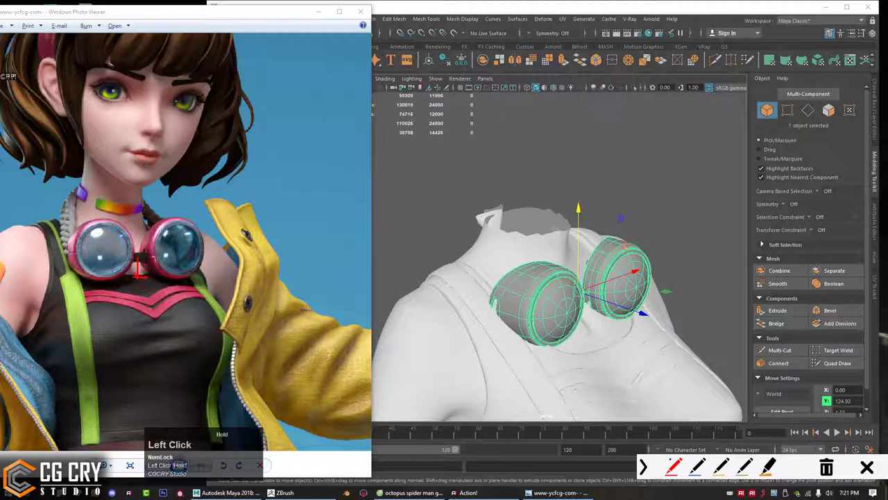
{"action": "key", "text": "Escape"}
{"action": "mouse_move", "coordinate": [563, 278]}
{"action": "left_mouse_down", "text": "alt"}
{"action": "mouse_move", "coordinate": [633, 244]}
{"action": "mouse_move", "coordinate": [655, 254]}
{"action": "mouse_move", "coordinate": [611, 259]}
{"action": "mouse_move", "coordinate": [653, 260]}
{"action": "left_mouse_up", "text": "alt"}
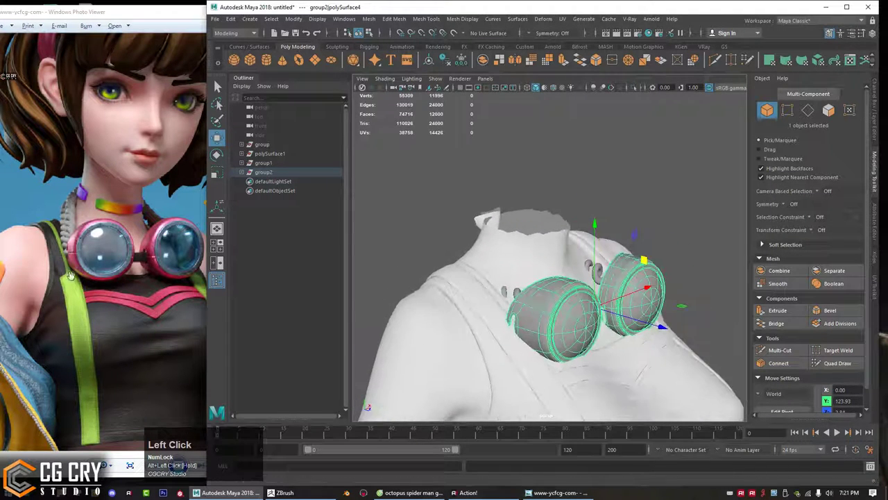
Step: Mark the eyepieces' facing directions and the angle between them on the reference, and clear the markings
{"action": "left_click", "coordinate": [46, 265]}
{"action": "key", "text": "ctrl+shift+1"}
{"action": "left_click_drag", "start_coordinate": [132, 275], "coordinate": [141, 275]}
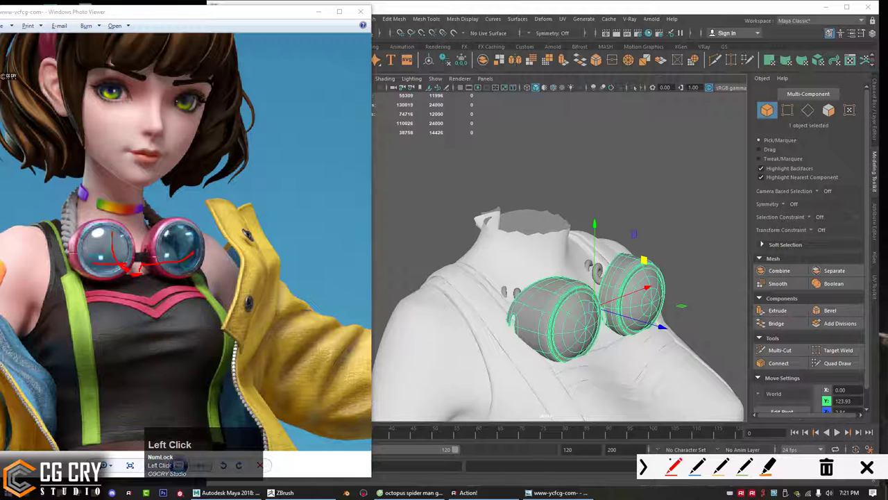
{"action": "key", "text": "Escape"}
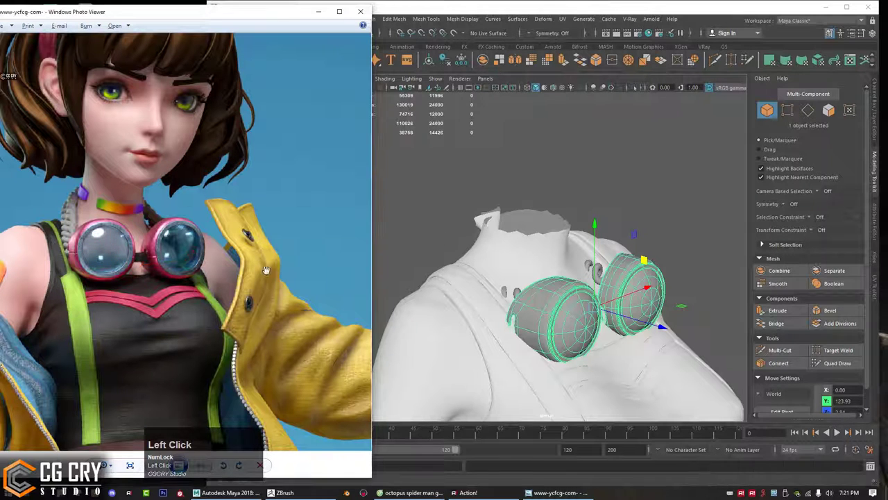
Step: Raise the paired eyepieces on the chest and tilt them upward slightly
{"action": "left_click_drag", "start_coordinate": [636, 277], "coordinate": [607, 279], "text": "alt"}
{"action": "mouse_move", "coordinate": [557, 302]}
{"action": "left_mouse_down", "text": "alt"}
{"action": "mouse_move", "coordinate": [548, 312]}
{"action": "mouse_move", "coordinate": [574, 257]}
{"action": "left_mouse_up", "text": "alt"}
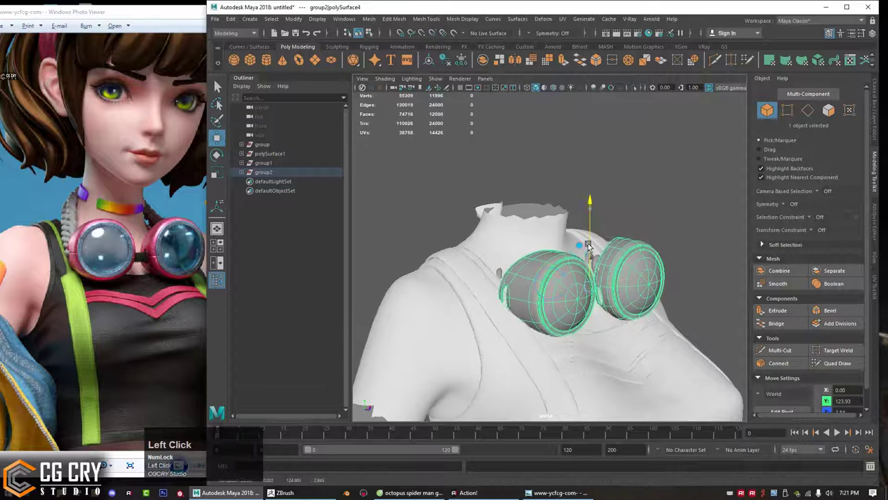
{"action": "key", "text": "e"}
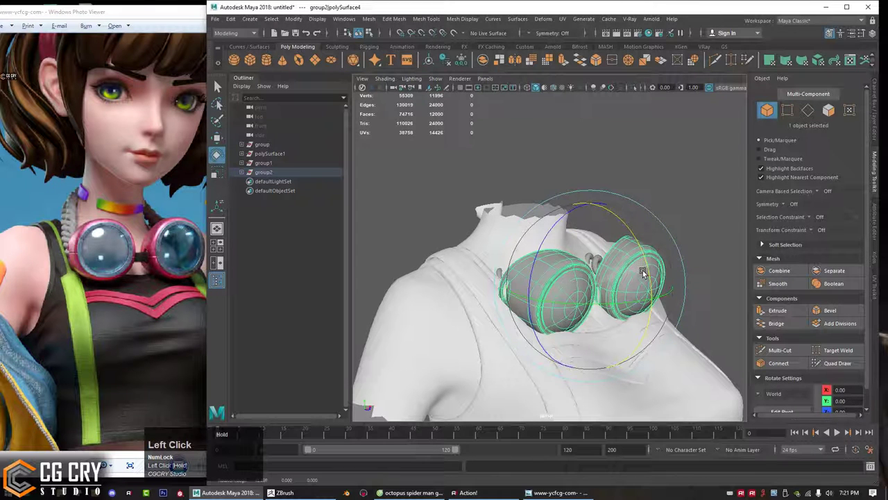
{"action": "left_click_drag", "start_coordinate": [642, 272], "coordinate": [645, 279]}
{"action": "left_click_drag", "start_coordinate": [642, 276], "coordinate": [572, 224], "text": "alt"}
{"action": "key", "text": "w"}
{"action": "left_click_drag", "start_coordinate": [559, 280], "coordinate": [610, 300], "text": "alt"}
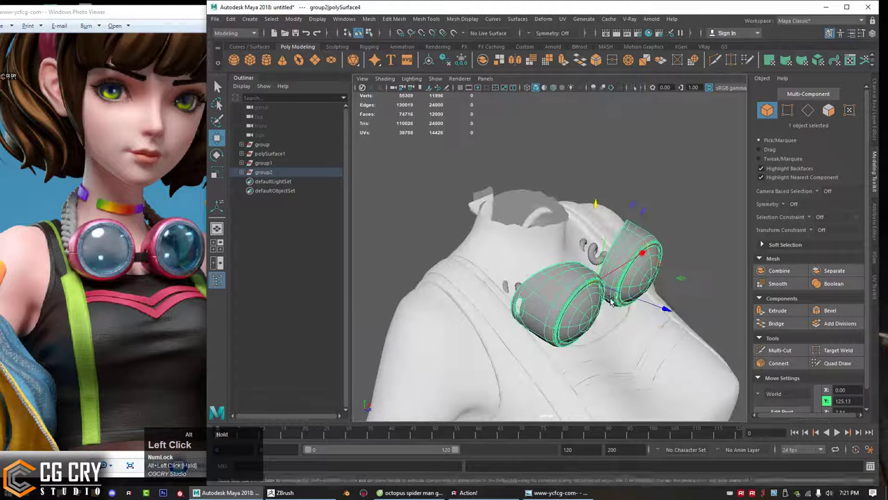
Step: Lower the paired eyepieces slightly against the chest and compare their placement with the reference
{"action": "key", "text": "r"}
{"action": "left_click_drag", "start_coordinate": [663, 321], "coordinate": [558, 282]}
{"action": "key", "text": "q"}
{"action": "key", "text": "r"}
{"action": "key", "text": "w"}
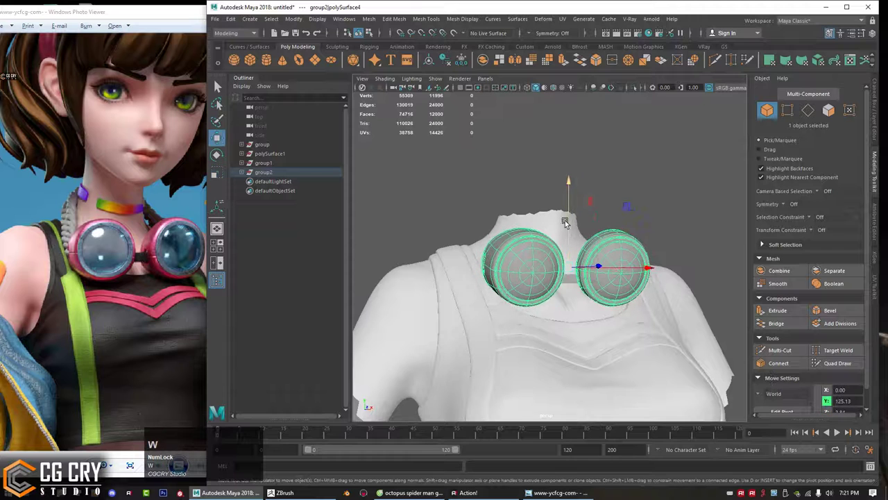
{"action": "left_click_drag", "start_coordinate": [568, 223], "coordinate": [568, 229]}
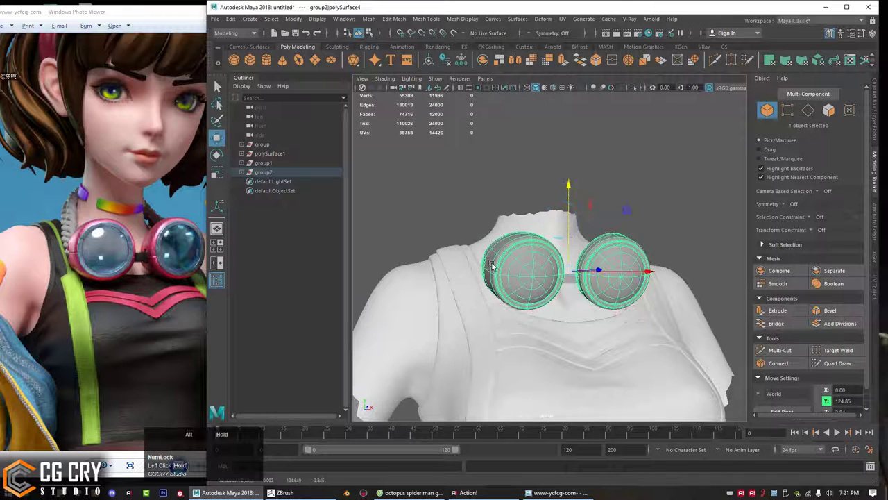
{"action": "left_click_drag", "start_coordinate": [494, 261], "coordinate": [600, 258], "text": "alt"}
{"action": "key", "text": "q"}
{"action": "right_click_drag", "start_coordinate": [600, 258], "coordinate": [539, 251], "text": "alt"}
{"action": "left_click_drag", "start_coordinate": [570, 279], "coordinate": [553, 278], "text": "alt"}
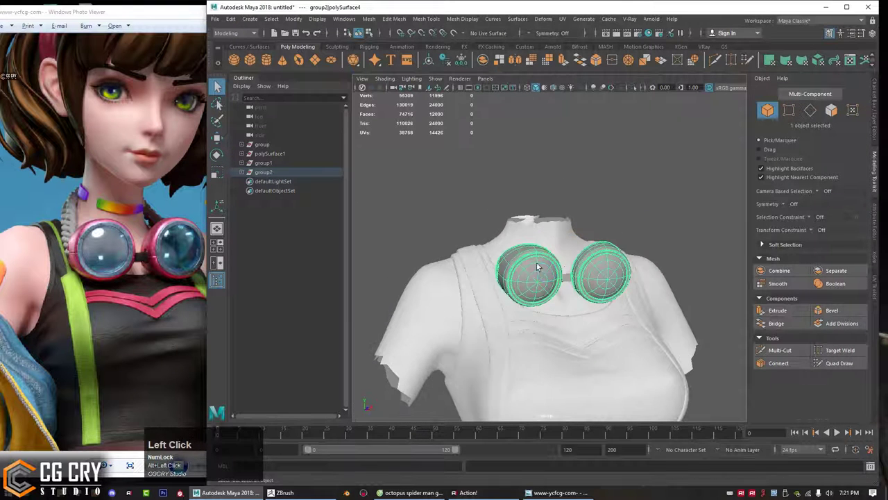
{"action": "left_click_drag", "start_coordinate": [547, 176], "coordinate": [587, 214], "text": "alt"}
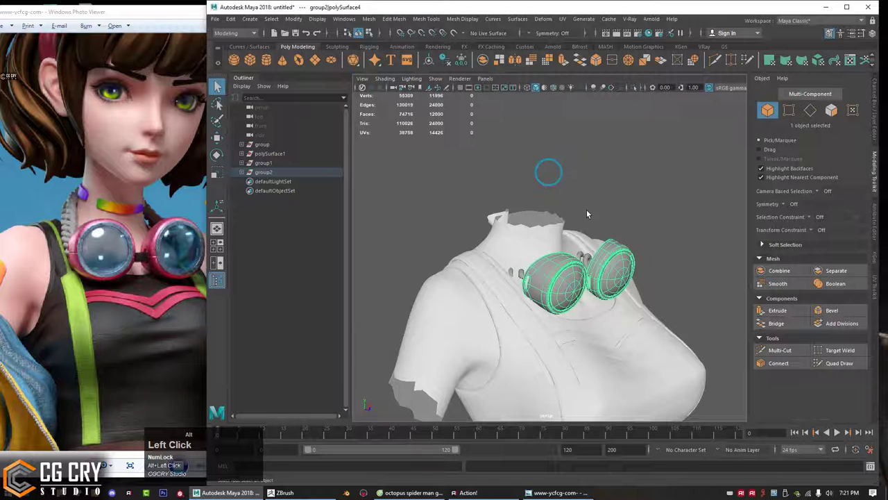
Step: Select the coiled strap, sketch its path around the neck to the eyepiece, and clear the marking
{"action": "left_click", "coordinate": [511, 272]}
{"action": "left_click_drag", "start_coordinate": [510, 271], "coordinate": [515, 284], "text": "alt"}
{"action": "right_click_drag", "start_coordinate": [516, 284], "coordinate": [566, 313], "text": "alt"}
{"action": "key", "text": "w"}
{"action": "left_click_drag", "start_coordinate": [514, 299], "coordinate": [545, 248], "text": "alt"}
{"action": "key", "text": "w"}
{"action": "mouse_move", "coordinate": [568, 216]}
{"action": "left_mouse_down", "text": "alt"}
{"action": "mouse_move", "coordinate": [573, 180]}
{"action": "mouse_move", "coordinate": [502, 256]}
{"action": "mouse_move", "coordinate": [522, 291]}
{"action": "mouse_move", "coordinate": [496, 327]}
{"action": "left_mouse_up", "text": "alt"}
{"action": "key", "text": "ctrl+alt+g"}
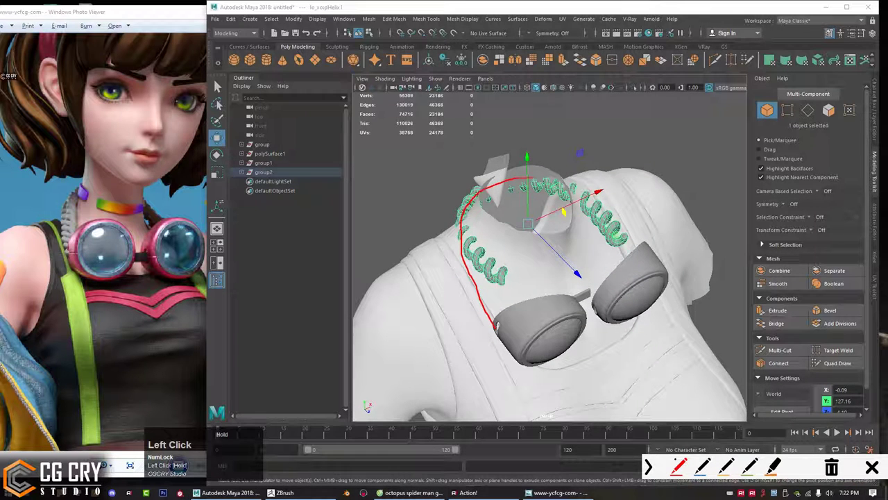
{"action": "key", "text": "Escape"}
Step: Scale the coiled strap slightly and shift it forward toward the eyepieces
{"action": "left_click_drag", "start_coordinate": [524, 280], "coordinate": [540, 260], "text": "alt"}
{"action": "key", "text": "r"}
{"action": "left_click_drag", "start_coordinate": [590, 209], "coordinate": [602, 205]}
{"action": "mouse_move", "coordinate": [598, 227]}
{"action": "left_mouse_down", "text": "alt"}
{"action": "mouse_move", "coordinate": [639, 215]}
{"action": "mouse_move", "coordinate": [600, 206]}
{"action": "mouse_move", "coordinate": [595, 233]}
{"action": "left_mouse_up", "text": "alt"}
{"action": "key", "text": "e"}
{"action": "key", "text": "w"}
{"action": "left_click_drag", "start_coordinate": [573, 179], "coordinate": [584, 179]}
Step: Create a lattice deformer on the coiled strap
{"action": "left_click", "coordinate": [542, 21]}
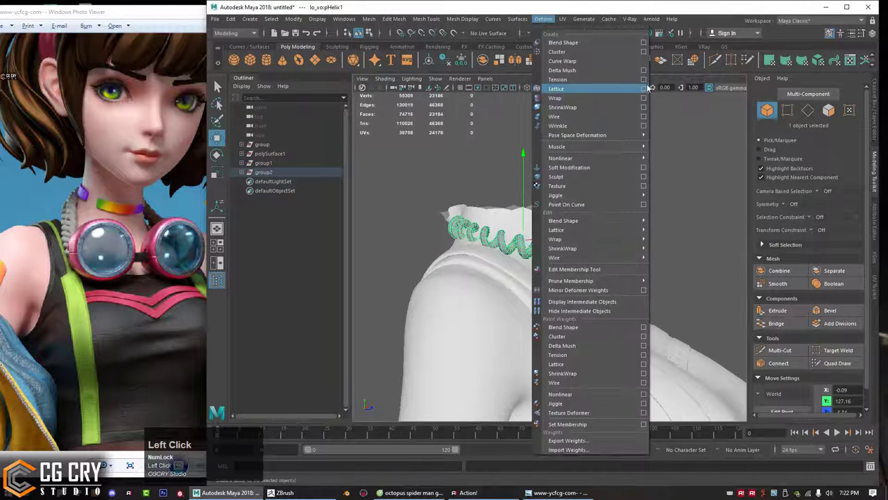
{"action": "left_click", "coordinate": [644, 88]}
{"action": "left_click", "coordinate": [163, 270]}
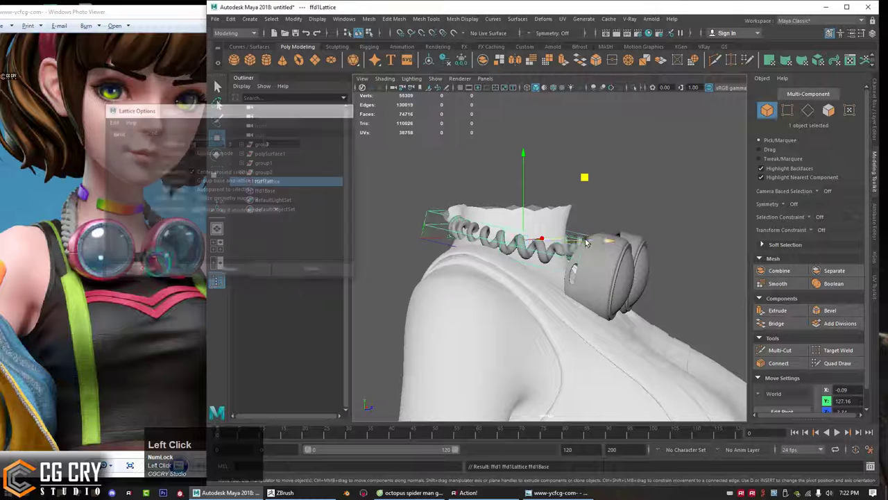
Step: Select the front row of lattice points and move them down toward the eyepieces
{"action": "left_click_drag", "start_coordinate": [588, 210], "coordinate": [650, 201], "text": "alt"}
{"action": "right_click_drag", "start_coordinate": [650, 201], "coordinate": [605, 165]}
{"action": "left_click_drag", "start_coordinate": [575, 201], "coordinate": [633, 291]}
{"action": "key", "text": "w"}
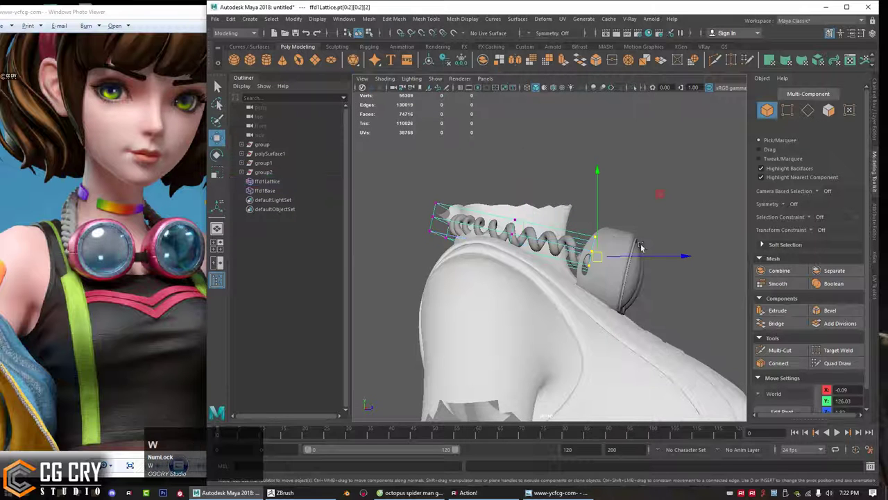
{"action": "mouse_move", "coordinate": [659, 194]}
{"action": "left_mouse_down"}
{"action": "mouse_move", "coordinate": [668, 208]}
{"action": "mouse_move", "coordinate": [653, 203]}
{"action": "left_mouse_up"}
Step: Scale the front lattice points and reposition them so the coil's ends reach the eyepieces' outer sides
{"action": "left_click_drag", "start_coordinate": [553, 220], "coordinate": [577, 361], "text": "alt"}
{"action": "key", "text": "r"}
{"action": "mouse_move", "coordinate": [637, 293]}
{"action": "left_mouse_down"}
{"action": "mouse_move", "coordinate": [659, 276]}
{"action": "mouse_move", "coordinate": [646, 280]}
{"action": "left_mouse_up"}
{"action": "key", "text": "w"}
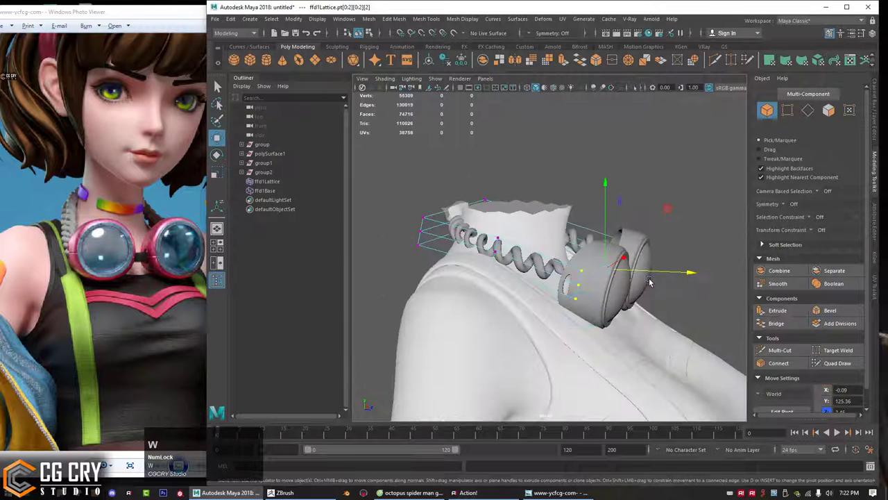
{"action": "left_click_drag", "start_coordinate": [666, 210], "coordinate": [608, 313]}
{"action": "left_click_drag", "start_coordinate": [589, 366], "coordinate": [592, 375]}
Step: Refine the front lattice points' scale and position to line the coil's ends up with the side slots
{"action": "mouse_move", "coordinate": [645, 317]}
{"action": "left_mouse_down", "text": "alt"}
{"action": "mouse_move", "coordinate": [653, 311]}
{"action": "mouse_move", "coordinate": [640, 285]}
{"action": "mouse_move", "coordinate": [646, 314]}
{"action": "left_mouse_up", "text": "alt"}
{"action": "key", "text": "r"}
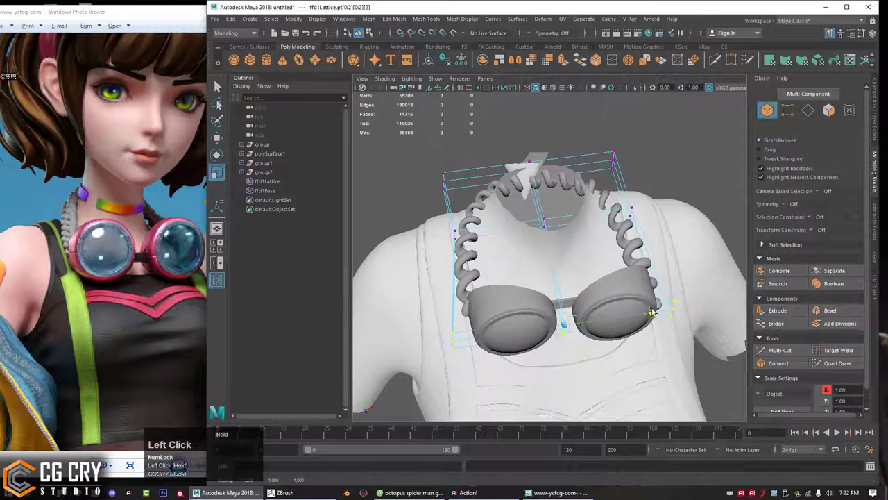
{"action": "left_click_drag", "start_coordinate": [513, 344], "coordinate": [616, 308], "text": "alt"}
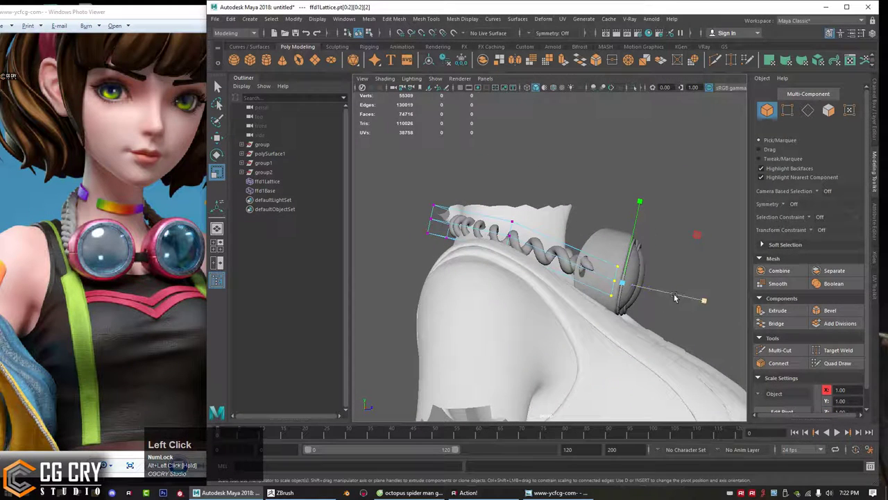
{"action": "left_click_drag", "start_coordinate": [669, 293], "coordinate": [668, 294]}
{"action": "key", "text": "w"}
{"action": "left_click_drag", "start_coordinate": [684, 220], "coordinate": [672, 217]}
{"action": "left_click_drag", "start_coordinate": [678, 254], "coordinate": [653, 290], "text": "alt"}
{"action": "key", "text": "r"}
{"action": "key", "text": "w"}
{"action": "left_click_drag", "start_coordinate": [656, 225], "coordinate": [667, 235]}
{"action": "left_click_drag", "start_coordinate": [663, 270], "coordinate": [699, 280], "text": "alt"}
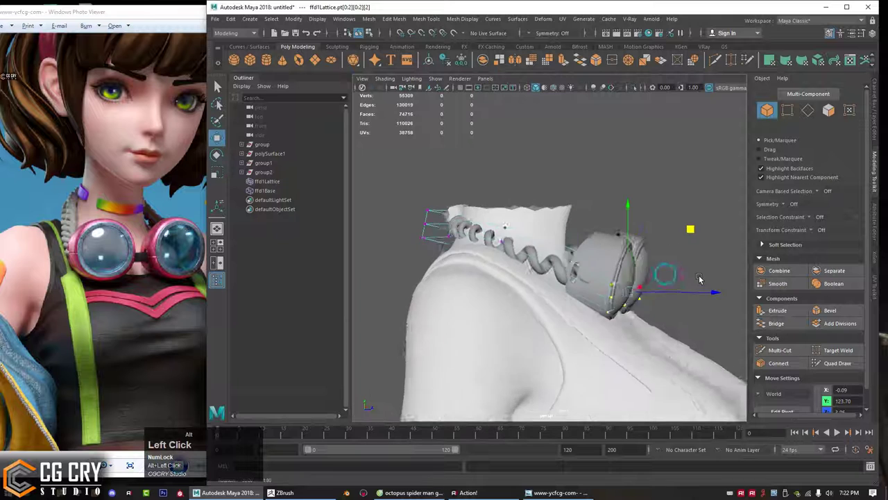
Step: Select the middle lattice points and move them down and forward to slope the coil along the shoulders
{"action": "left_click_drag", "start_coordinate": [545, 240], "coordinate": [576, 239], "text": "alt"}
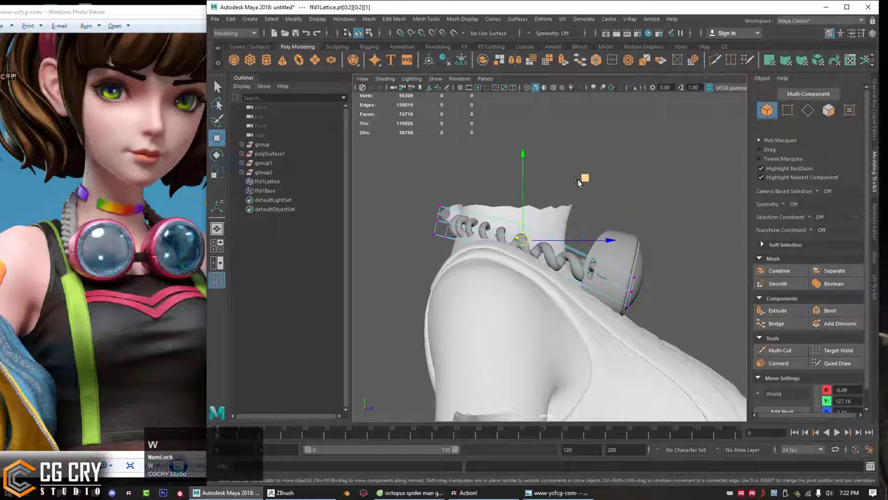
{"action": "left_click_drag", "start_coordinate": [585, 179], "coordinate": [603, 188]}
{"action": "right_click_drag", "start_coordinate": [616, 226], "coordinate": [672, 313], "text": "alt"}
{"action": "left_click_drag", "start_coordinate": [672, 313], "coordinate": [545, 311], "text": "alt"}
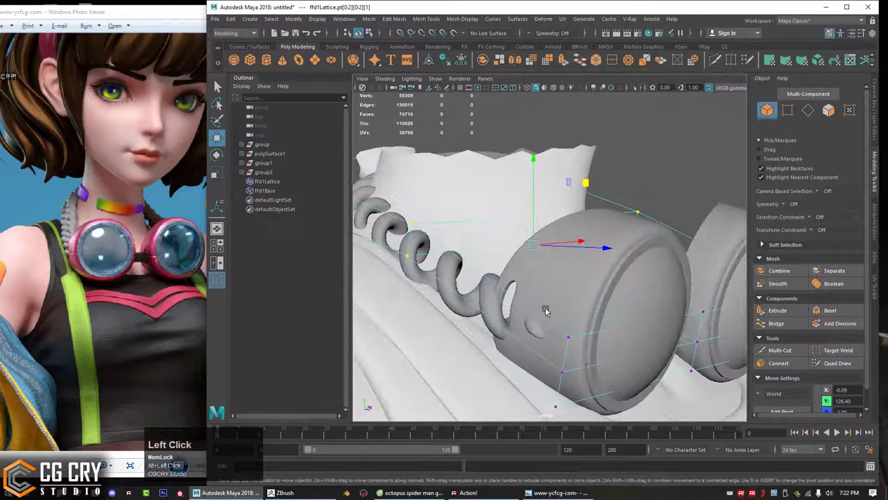
Step: Mark where the coil meets the eyepiece's side slot, and clear the marking
{"action": "key", "text": "alt+1"}
{"action": "mouse_move", "coordinate": [484, 296]}
{"action": "left_mouse_down"}
{"action": "mouse_move", "coordinate": [492, 316]}
{"action": "mouse_move", "coordinate": [515, 323]}
{"action": "left_mouse_up"}
{"action": "key", "text": "Escape"}
{"action": "key", "text": "alt+1"}
{"action": "key", "text": "Escape"}
Step: Reselect the front lattice points and raise them slightly to fit the coil's ends into the slots
{"action": "right_click_drag", "start_coordinate": [574, 321], "coordinate": [533, 321], "text": "alt"}
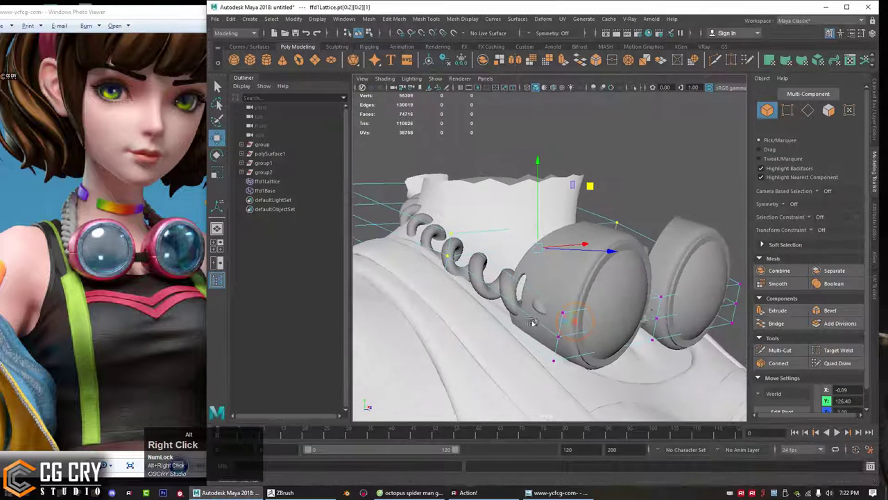
{"action": "left_click_drag", "start_coordinate": [532, 322], "coordinate": [598, 321], "text": "alt"}
{"action": "middle_click_drag", "start_coordinate": [598, 320], "coordinate": [608, 317], "text": "alt"}
{"action": "right_click_drag", "start_coordinate": [659, 313], "coordinate": [613, 312], "text": "alt"}
{"action": "left_click_drag", "start_coordinate": [614, 312], "coordinate": [669, 294], "text": "alt"}
{"action": "left_click_drag", "start_coordinate": [681, 251], "coordinate": [621, 298]}
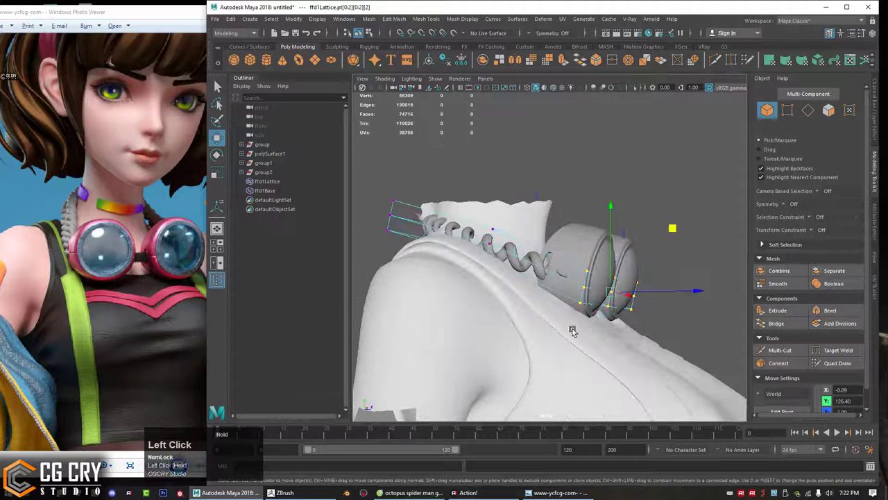
{"action": "middle_click_drag", "start_coordinate": [669, 230], "coordinate": [671, 220]}
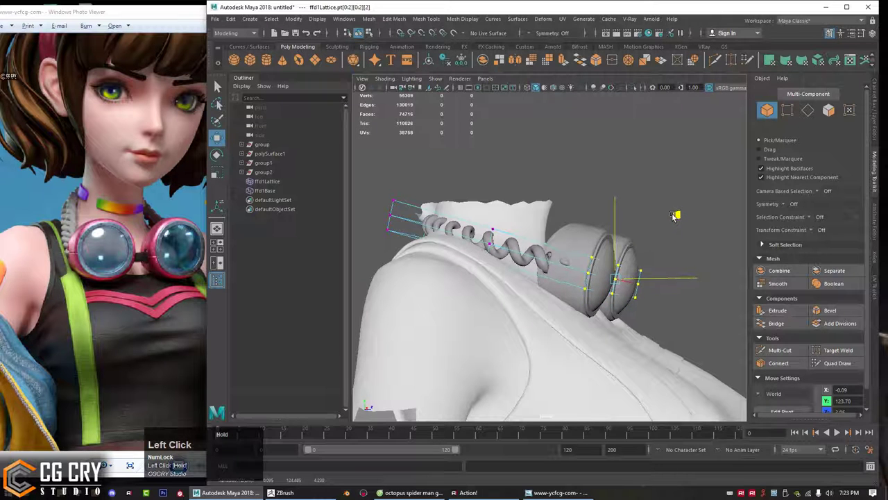
{"action": "right_click_drag", "start_coordinate": [672, 218], "coordinate": [701, 225], "text": "alt"}
{"action": "key", "text": "q"}
Step: Select the coiled strap and delete its history to bake in the lattice deformation
{"action": "left_click_drag", "start_coordinate": [645, 277], "coordinate": [537, 297], "text": "alt"}
{"action": "right_click_drag", "start_coordinate": [555, 246], "coordinate": [628, 199]}
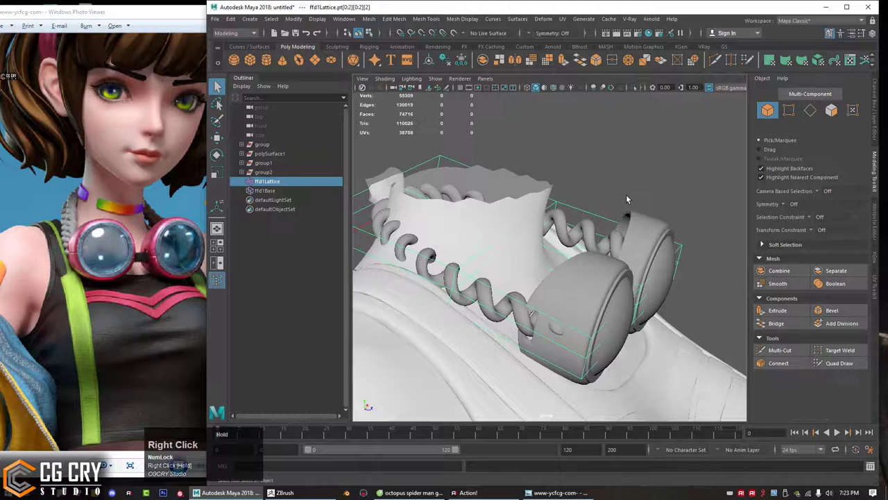
{"action": "left_click", "coordinate": [485, 300]}
{"action": "key", "text": "alt+shift+d"}
{"action": "left_click_drag", "start_coordinate": [486, 300], "coordinate": [522, 278], "text": "alt"}
{"action": "middle_click_drag", "start_coordinate": [521, 278], "coordinate": [501, 290], "text": "alt"}
{"action": "right_click_drag", "start_coordinate": [501, 290], "coordinate": [579, 305], "text": "alt"}
{"action": "left_click_drag", "start_coordinate": [580, 306], "coordinate": [566, 322], "text": "alt"}
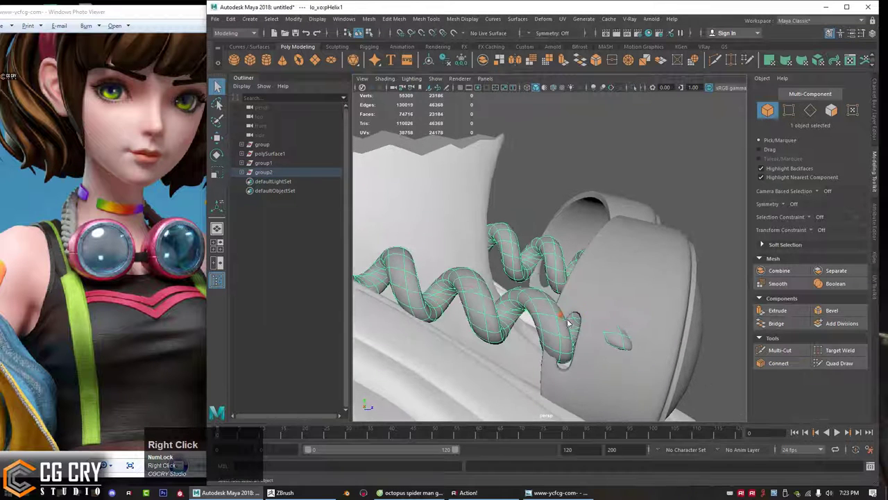
Step: Turn off the coil's smooth preview, delete a ring of faces at the slot, and remove the detached end
{"action": "right_click_drag", "start_coordinate": [567, 323], "coordinate": [567, 265]}
{"action": "key", "text": "1"}
{"action": "left_click_drag", "start_coordinate": [577, 333], "coordinate": [550, 338], "text": "alt"}
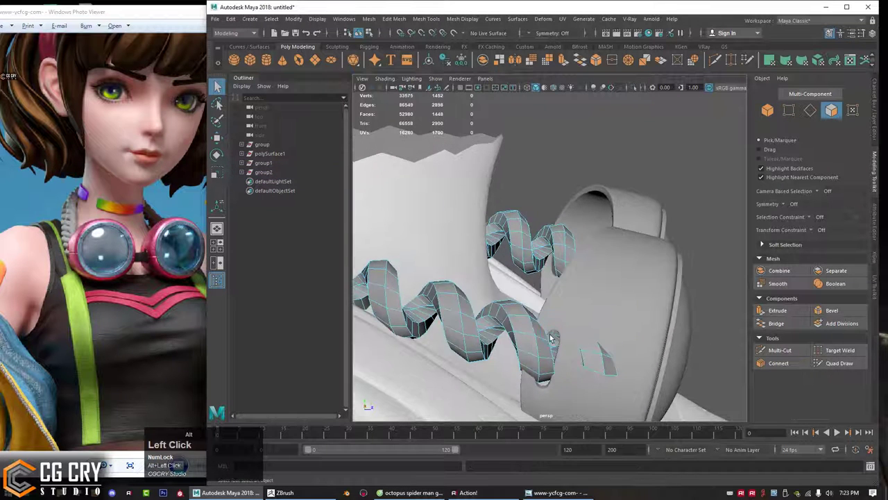
{"action": "left_click", "coordinate": [552, 339], "text": "shift"}
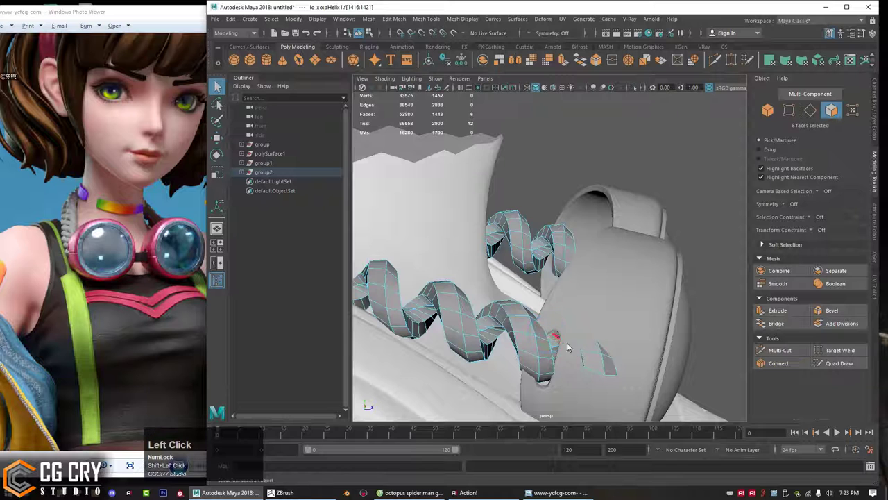
{"action": "key", "text": "Delete"}
{"action": "double_click", "coordinate": [601, 355]}
{"action": "key", "text": "Delete"}
Step: Cut the coil's faces at the other eyepiece's slot, delete the leftover end, and return to object mode
{"action": "left_click_drag", "start_coordinate": [572, 355], "coordinate": [460, 353], "text": "alt"}
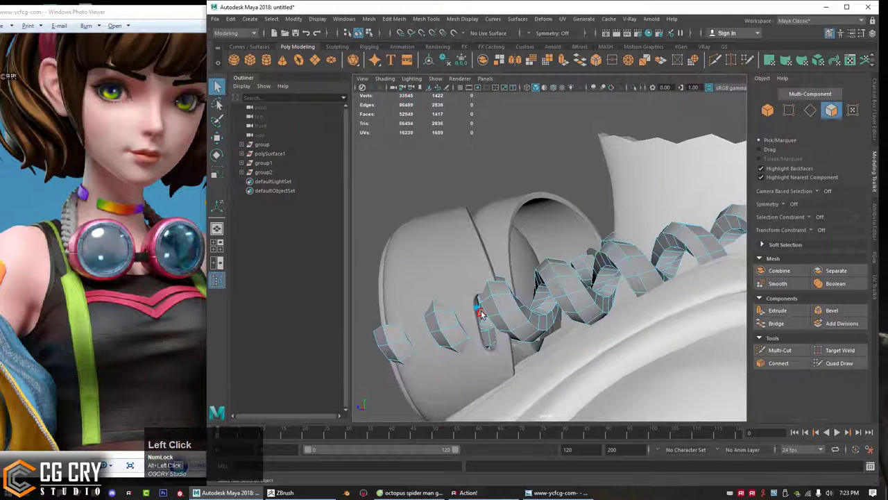
{"action": "left_click", "coordinate": [481, 311]}
{"action": "left_click_drag", "start_coordinate": [480, 311], "coordinate": [479, 297], "text": "alt"}
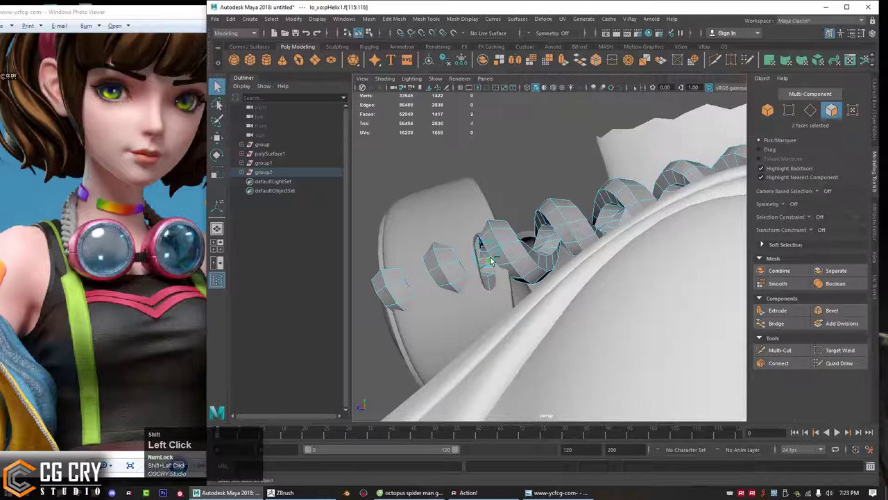
{"action": "key", "text": "Delete"}
{"action": "double_click", "coordinate": [489, 279]}
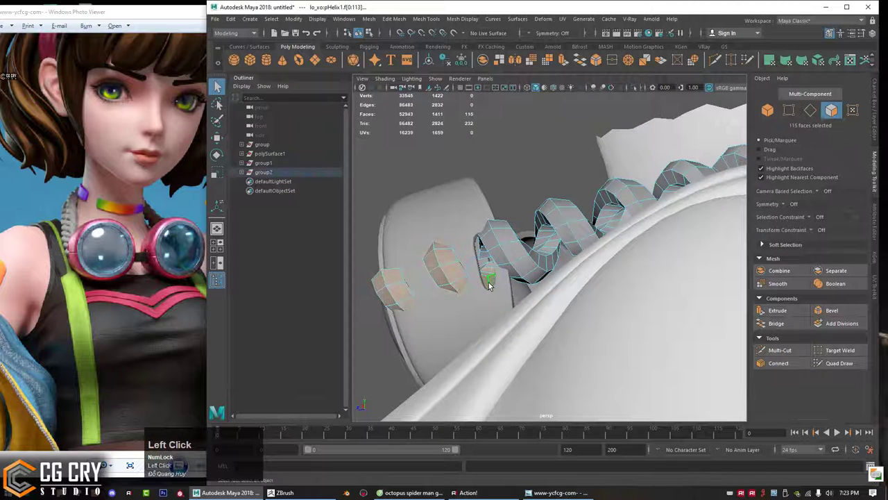
{"action": "key", "text": "Delete"}
{"action": "right_click_drag", "start_coordinate": [477, 307], "coordinate": [590, 189]}
{"action": "left_click", "coordinate": [452, 184]}
Step: Examine the goggles and coiled strap on the torso from several angles against the reference
{"action": "left_click_drag", "start_coordinate": [454, 187], "coordinate": [618, 239], "text": "alt"}
{"action": "left_click_drag", "start_coordinate": [589, 305], "coordinate": [548, 299], "text": "alt"}
{"action": "right_click_drag", "start_coordinate": [548, 299], "coordinate": [513, 295], "text": "alt"}
{"action": "left_click_drag", "start_coordinate": [513, 295], "coordinate": [490, 296], "text": "alt"}
{"action": "right_click_drag", "start_coordinate": [490, 295], "coordinate": [502, 290], "text": "alt"}
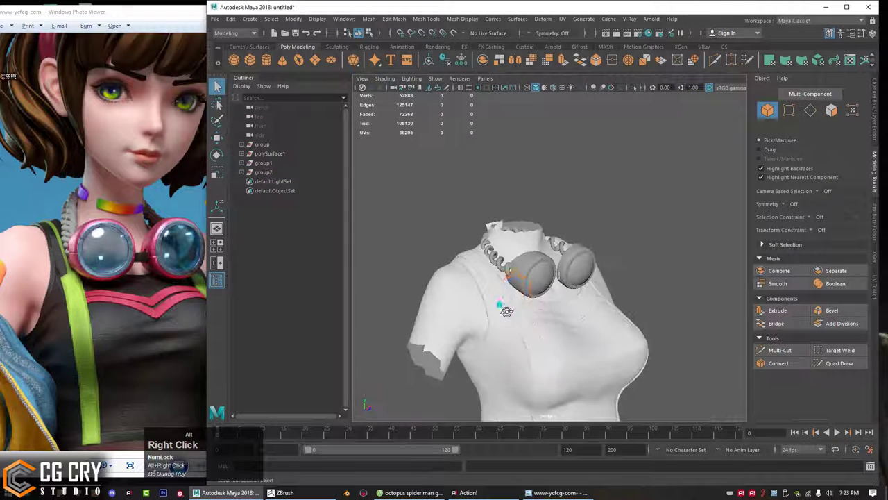
{"action": "left_click_drag", "start_coordinate": [505, 308], "coordinate": [495, 308], "text": "alt"}
{"action": "right_click_drag", "start_coordinate": [525, 300], "coordinate": [501, 301], "text": "alt"}
{"action": "middle_click_drag", "start_coordinate": [482, 331], "coordinate": [478, 287], "text": "alt"}
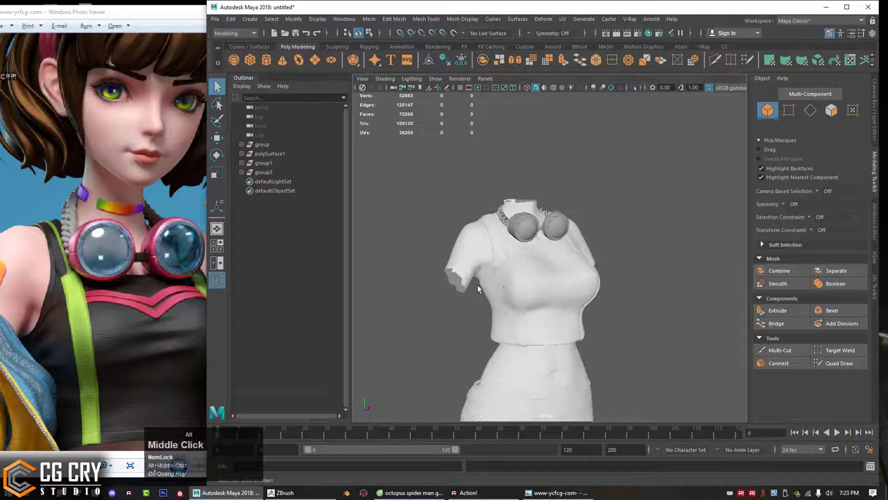
{"action": "right_click_drag", "start_coordinate": [478, 287], "coordinate": [538, 309], "text": "alt"}
{"action": "mouse_move", "coordinate": [539, 311]}
{"action": "left_mouse_down", "text": "alt"}
{"action": "mouse_move", "coordinate": [542, 321]}
{"action": "mouse_move", "coordinate": [539, 308]}
{"action": "left_mouse_up", "text": "alt"}
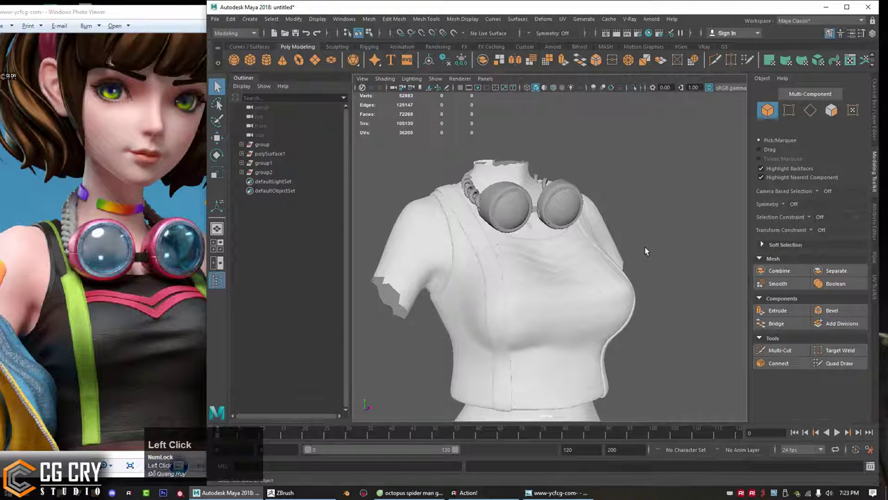